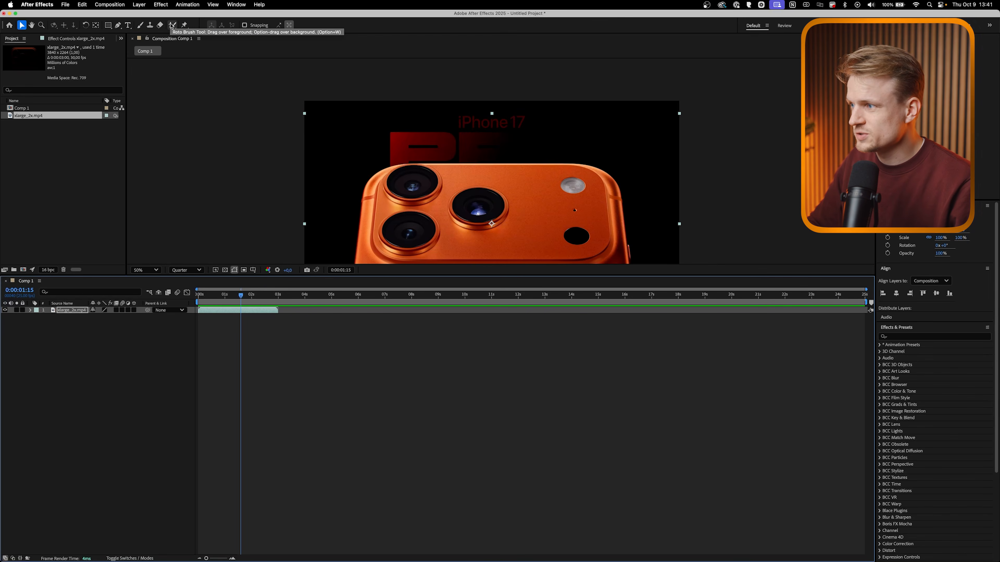
- Open the xlarge_2x.mp4 layer for Roto Brush work at 0:00:01:02 and paint foreground strokes along the phone's upper edge
click(172, 27)
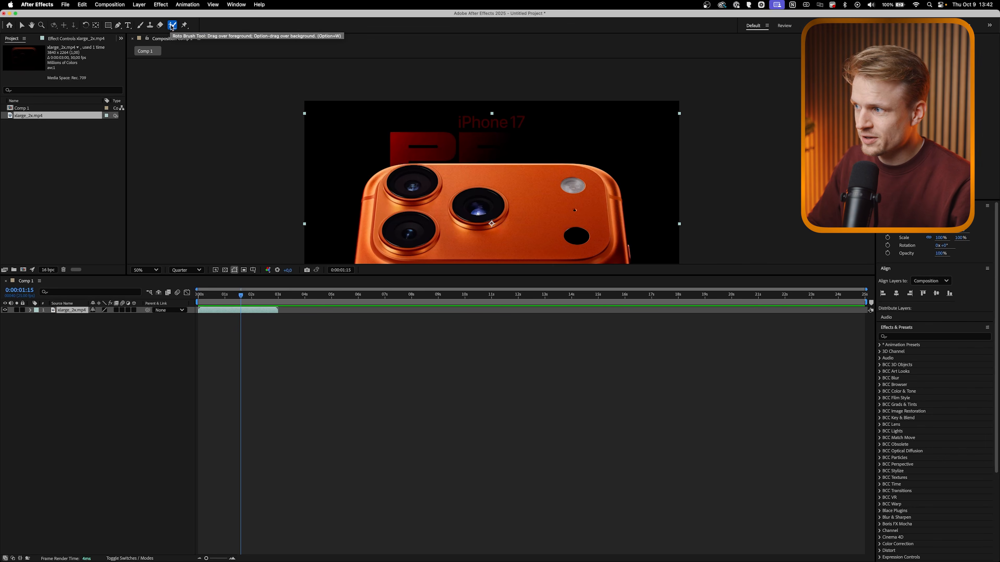
double_click(66, 311)
drag(741, 254, 699, 252)
key(comma)
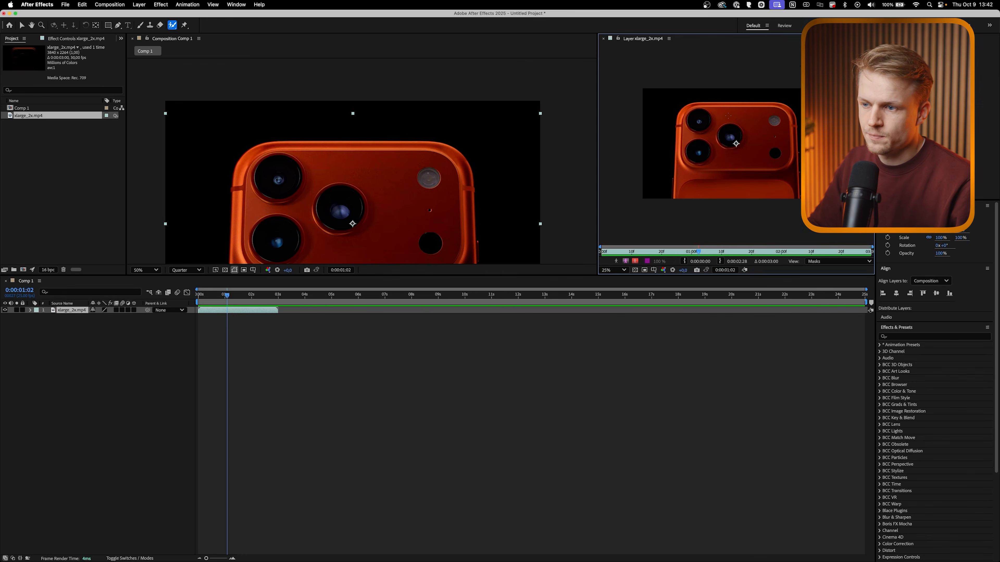
key(period)
drag(634, 104, 624, 122)
drag(659, 92, 778, 97)
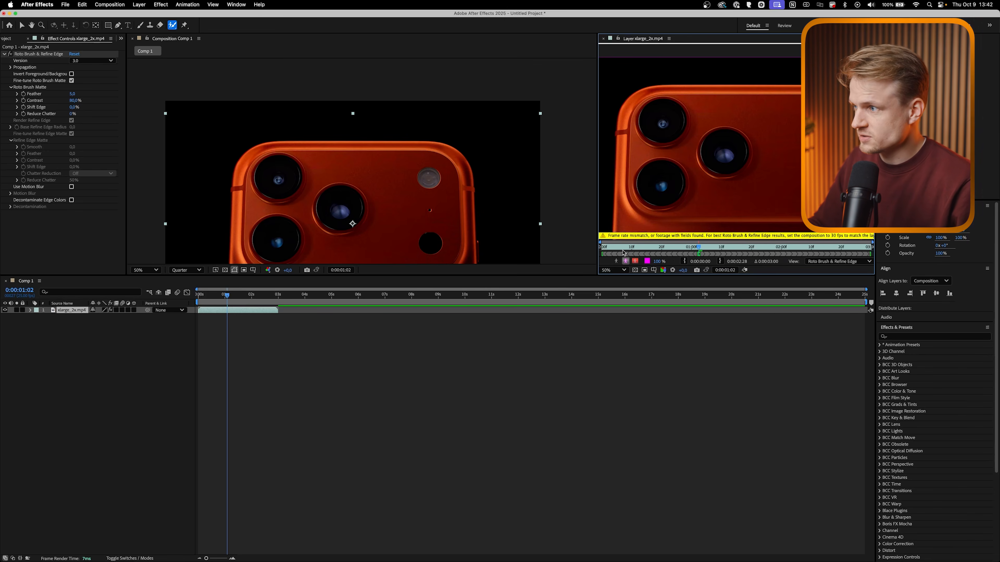
- Set the frame rate of Comp 1 to 30 frames per second
click(106, 4)
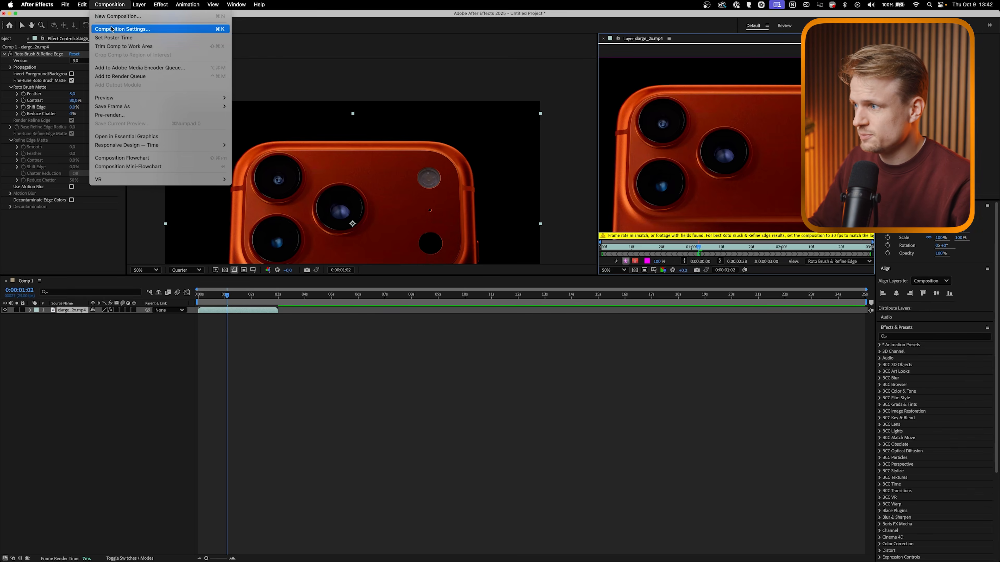
click(114, 29)
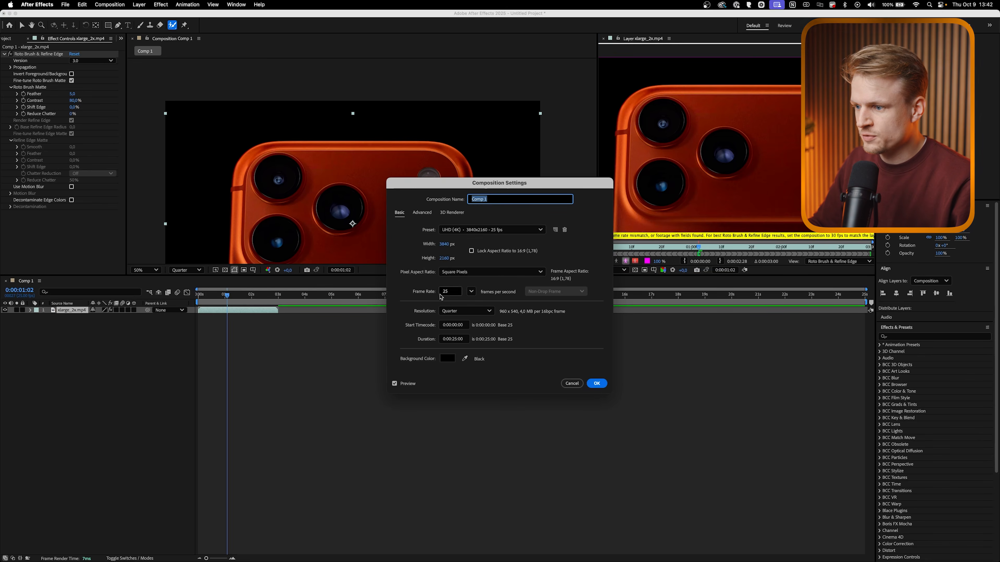
click(471, 291)
click(479, 371)
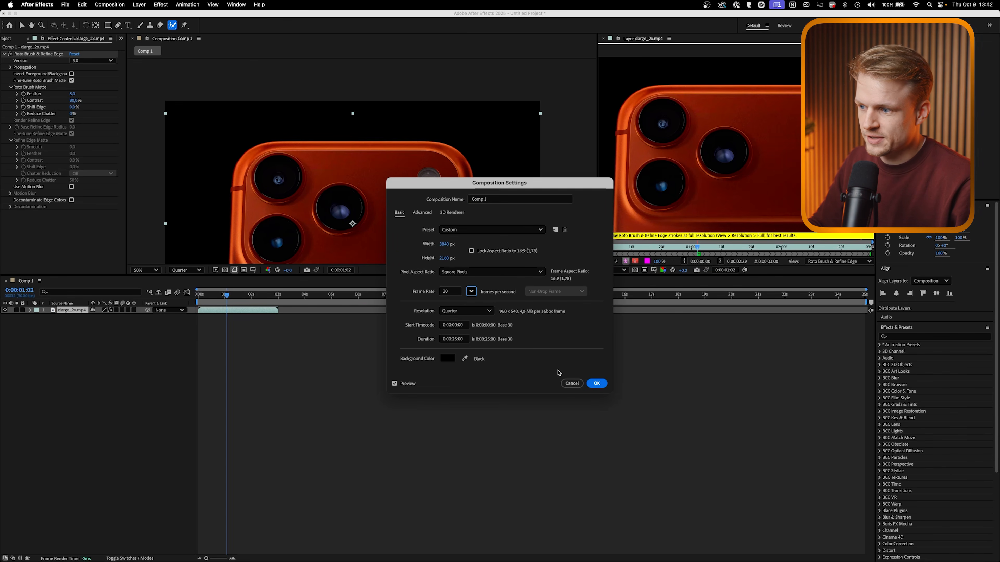
click(596, 384)
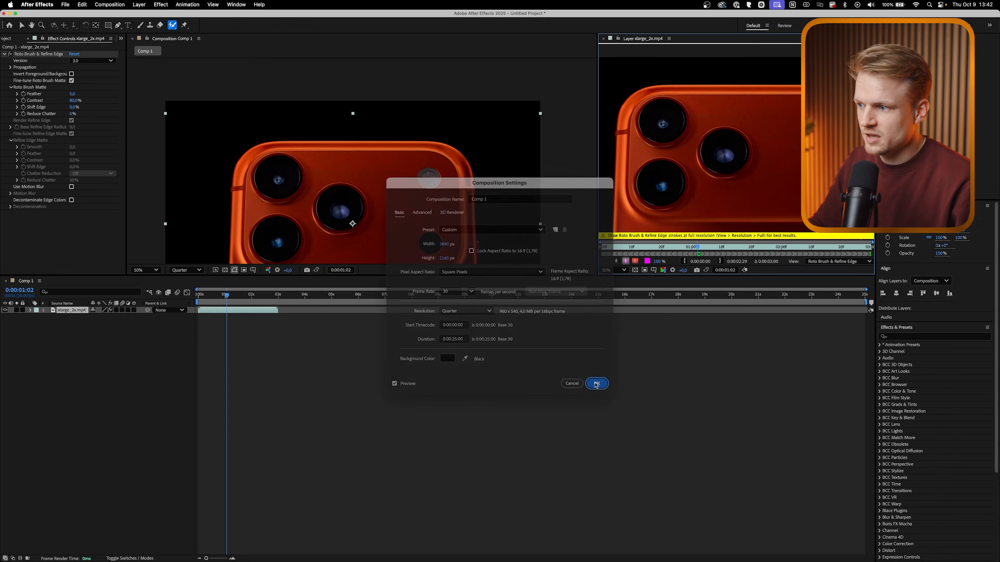
- Set the preview resolution to Full and paint Roto Brush foreground strokes along the phone's upper edge and across its camera area
click(182, 272)
click(183, 295)
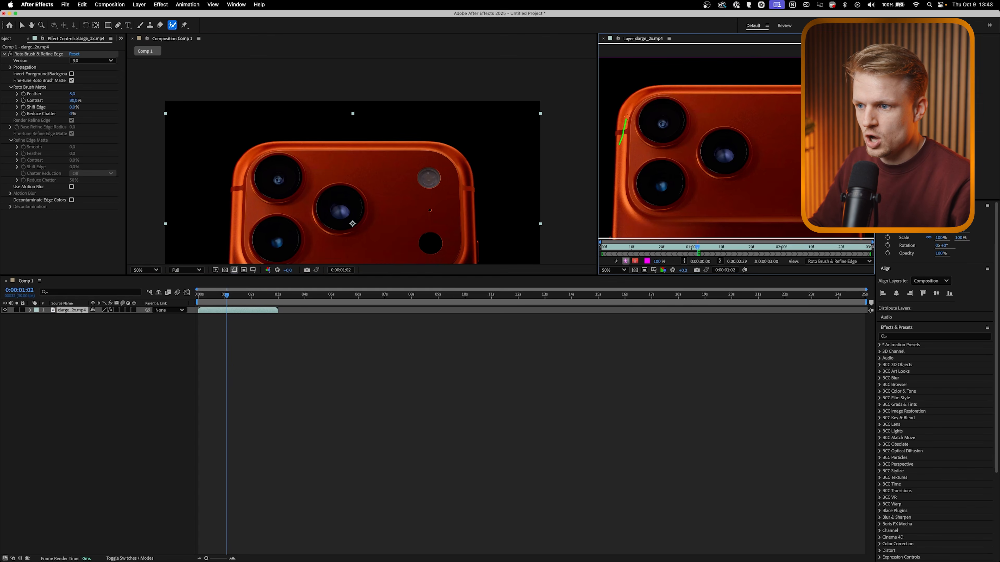
drag(740, 90, 801, 98)
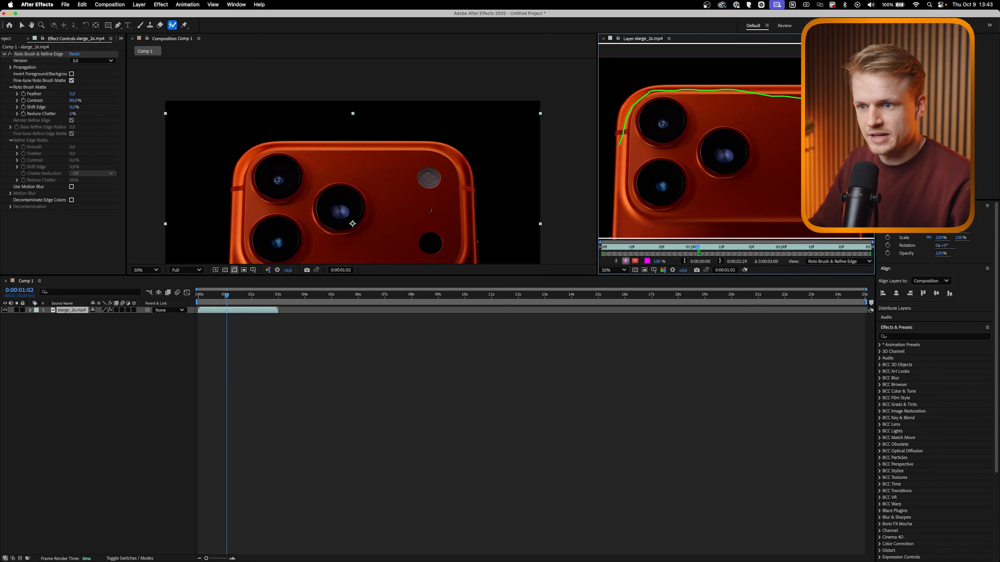
mouse_move(742, 216)
mouse_down()
mouse_move(629, 130)
mouse_move(665, 115)
mouse_up()
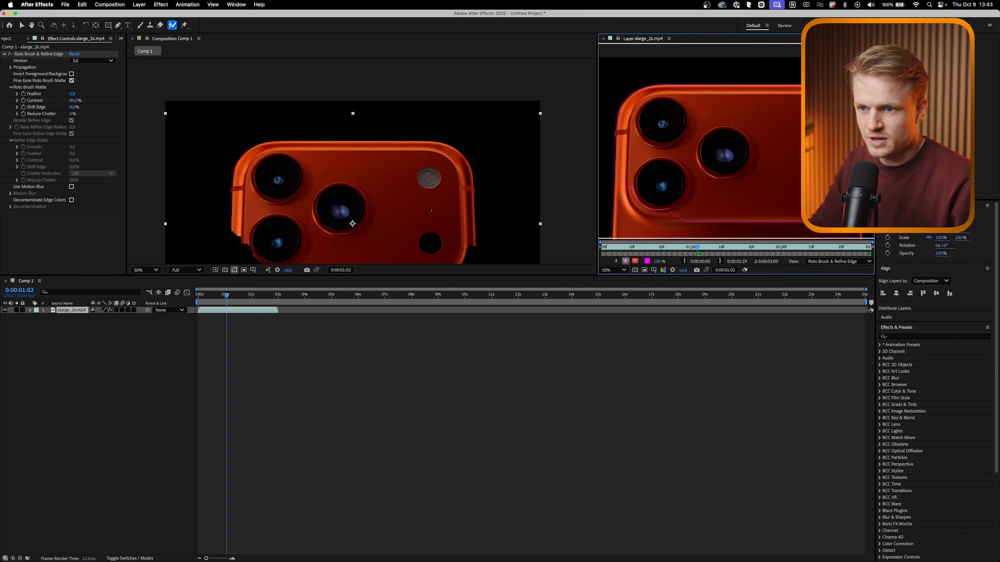
- Propagate the Roto Brush selection forward through the clip to 0:00:01:29
scroll(735, 147, down, 2)
scroll(769, 151, up, 1)
scroll(735, 165, down, 1)
drag(602, 254, 668, 254)
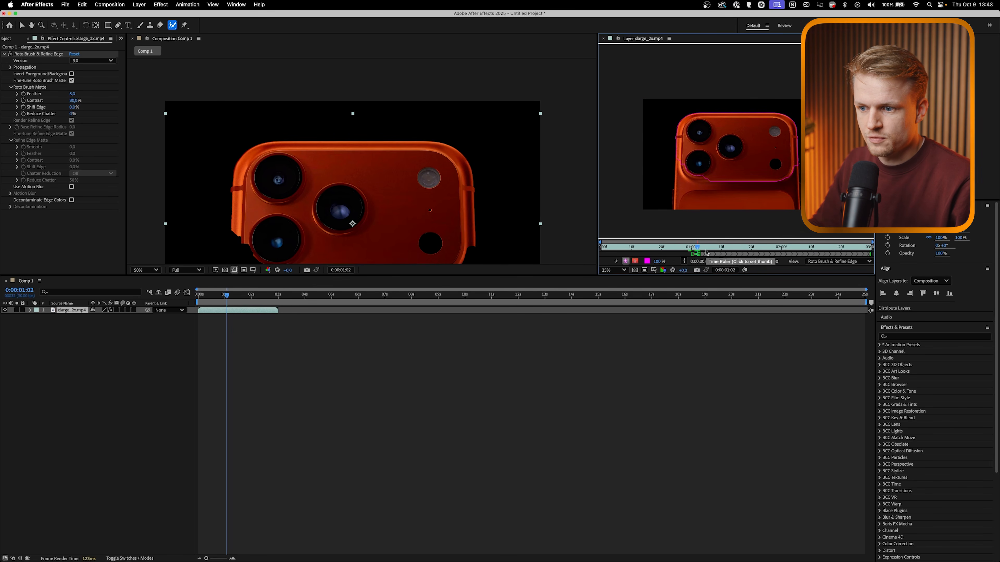
click(728, 248)
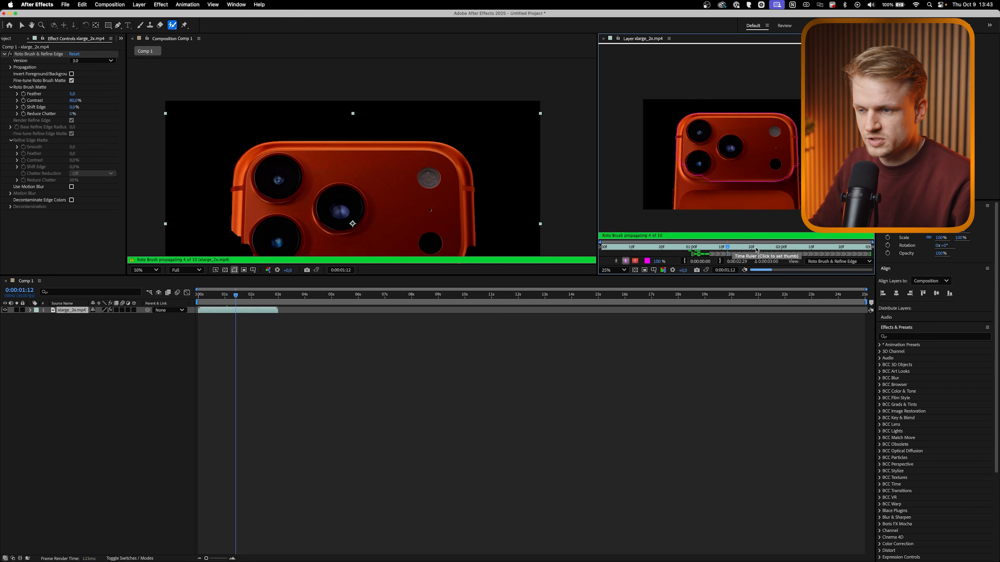
click(779, 248)
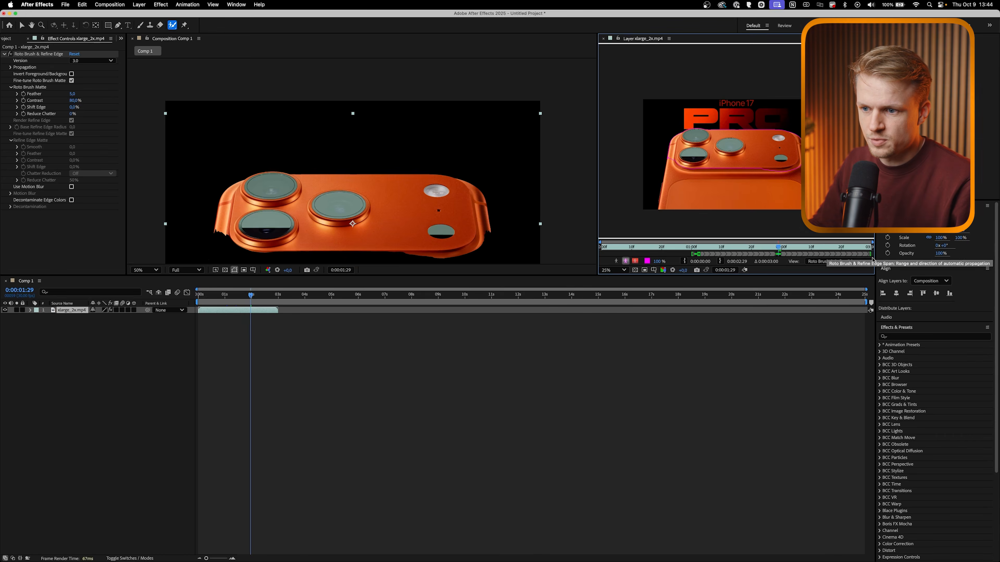
- Freeze the Roto Brush propagation and close the layer view to return to the composition
drag(598, 227, 448, 239)
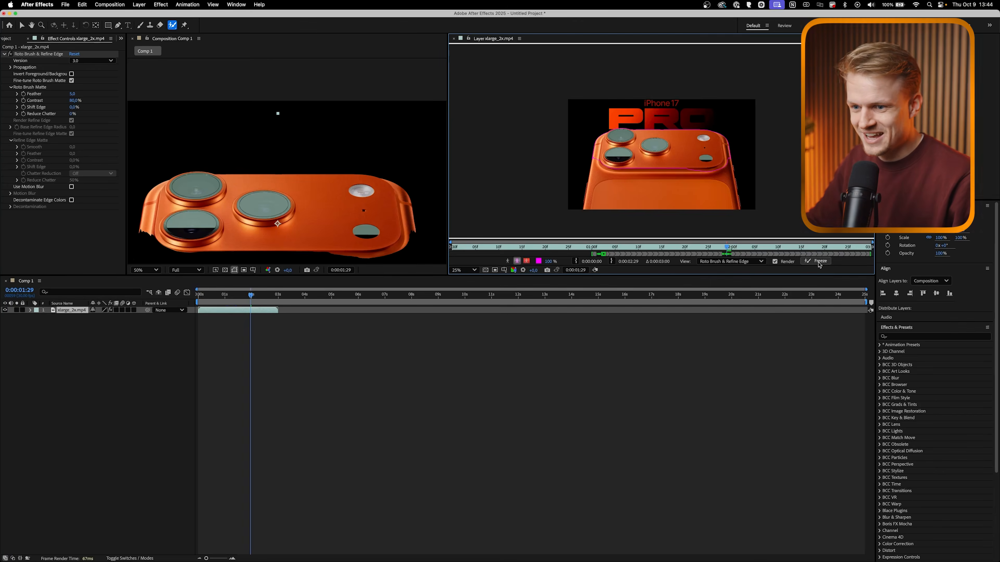
click(818, 262)
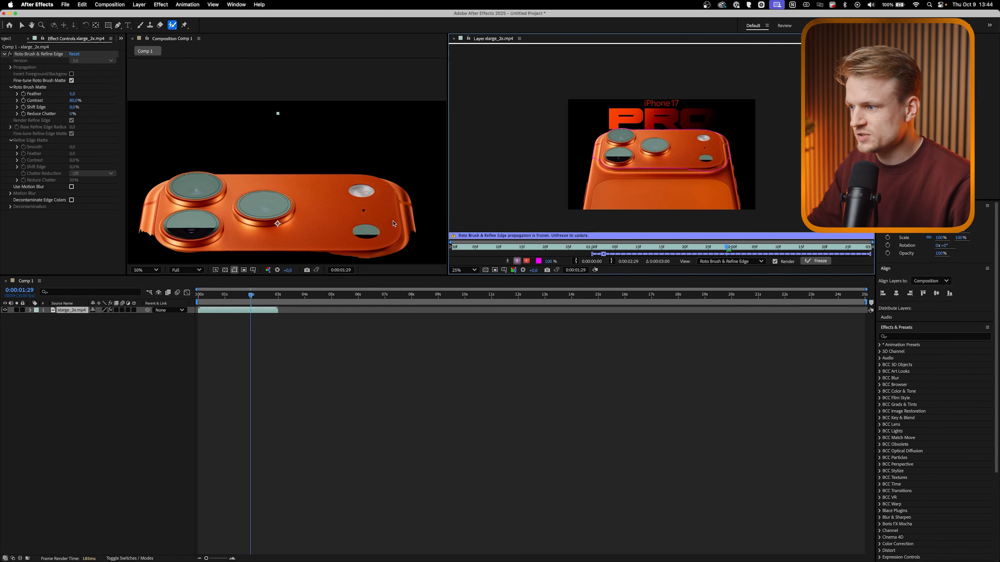
click(454, 39)
drag(434, 154, 435, 77)
- Duplicate the xlarge_2x.mp4 layer and remove the Roto Brush & Refine Edge effect from the lower copy
click(67, 311)
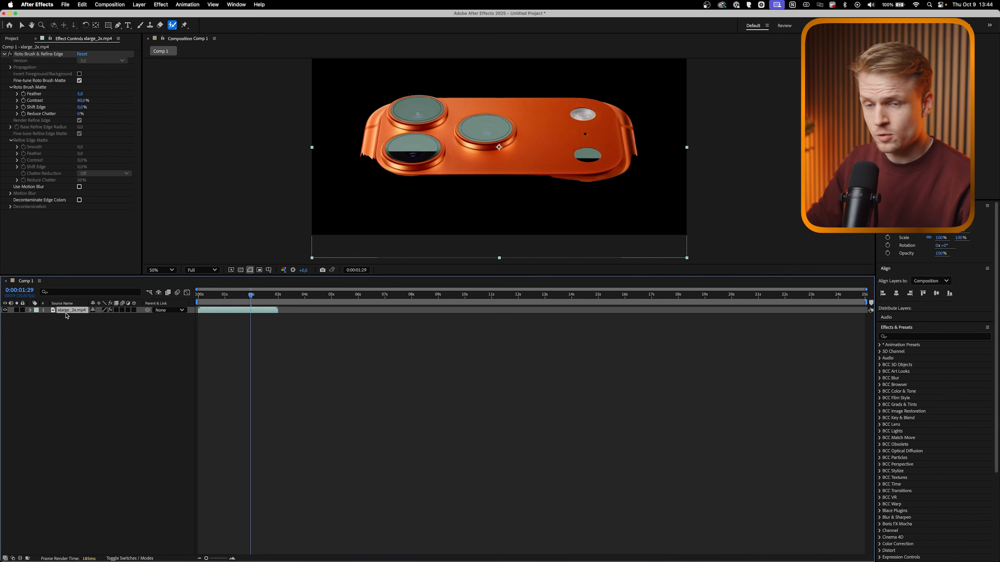
key(super+d)
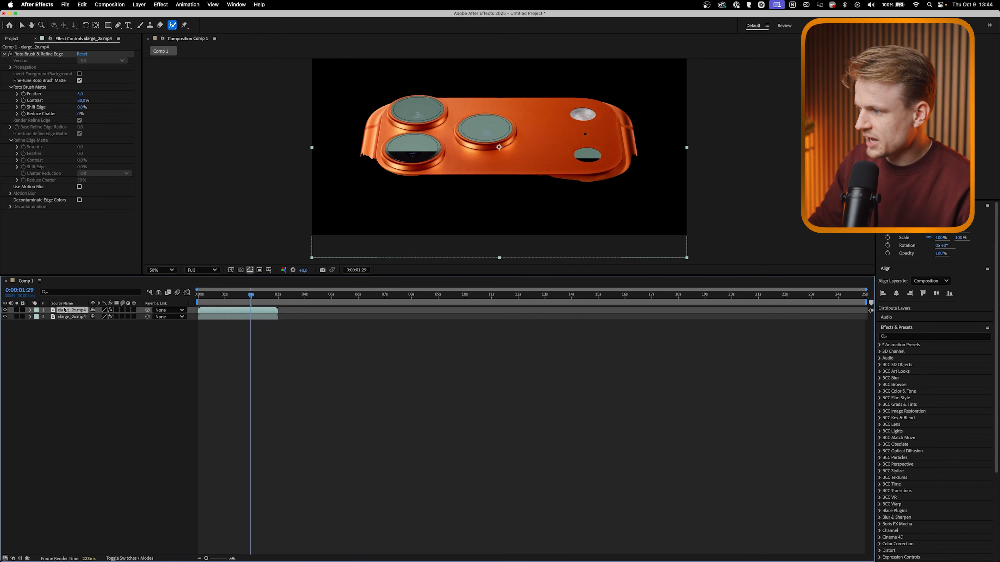
click(67, 317)
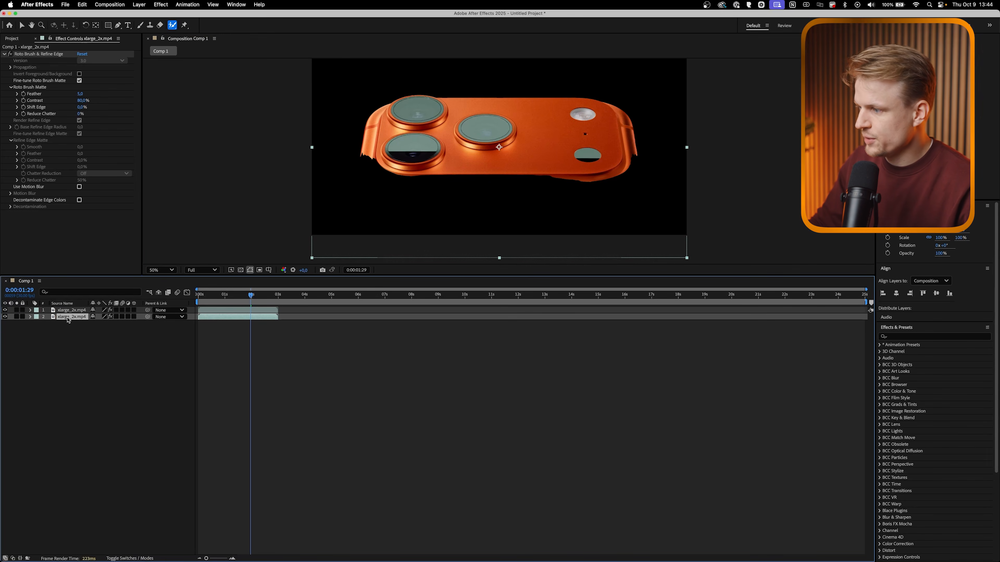
click(31, 56)
key(Delete)
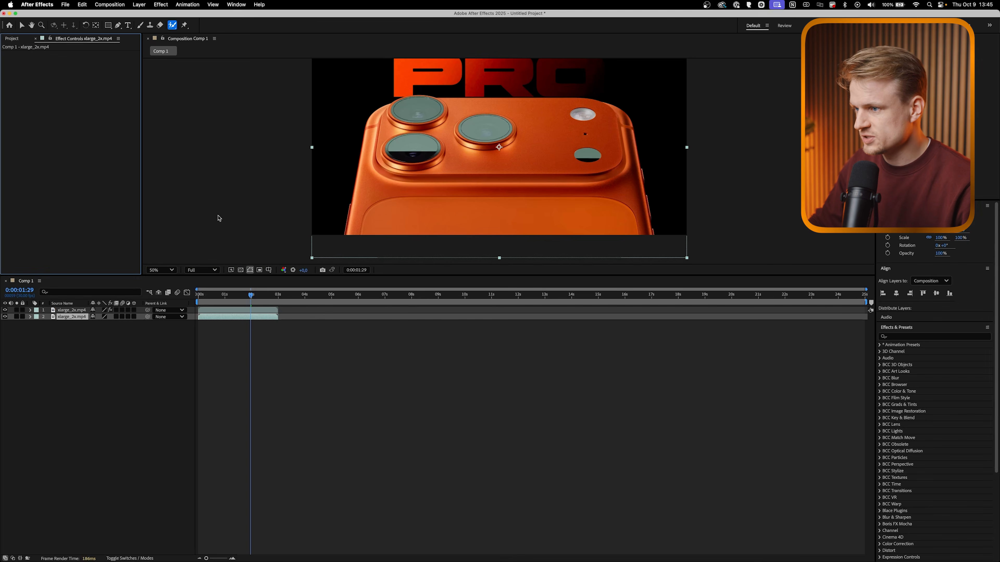
- Draw a rectangular mask on the lower layer from the middle of the camera area down past the frame, excluding the title text
key(comma)
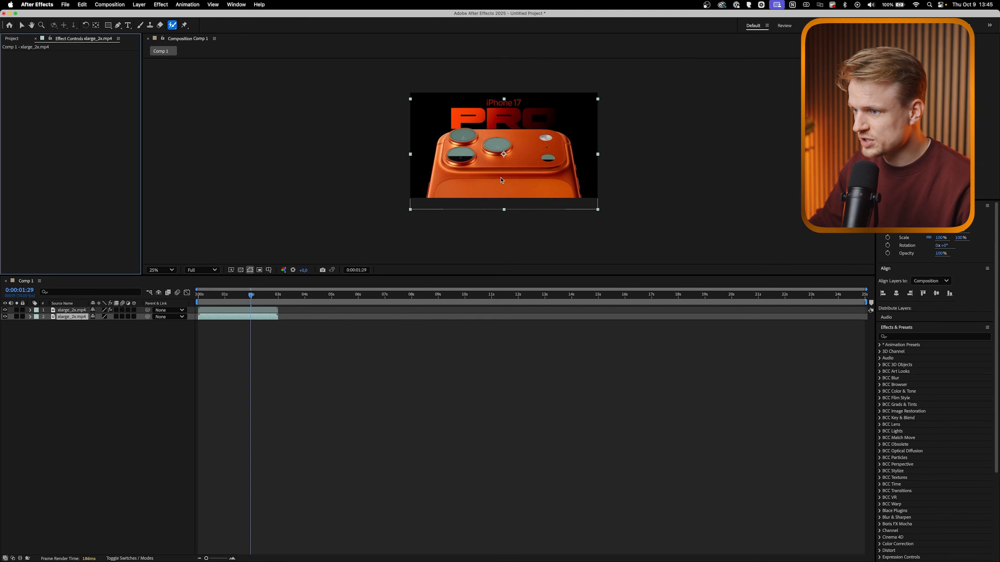
click(108, 25)
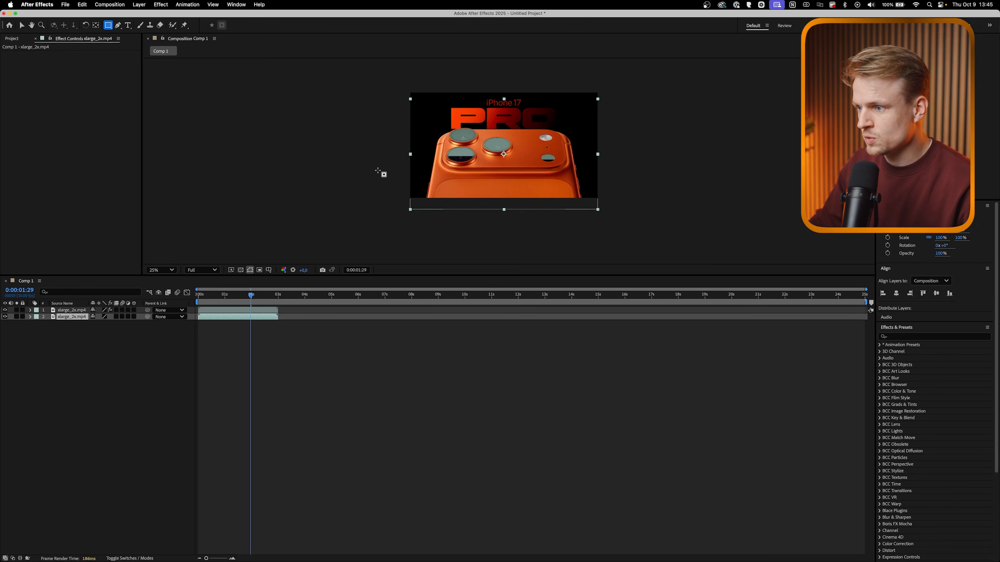
drag(341, 231, 686, 146)
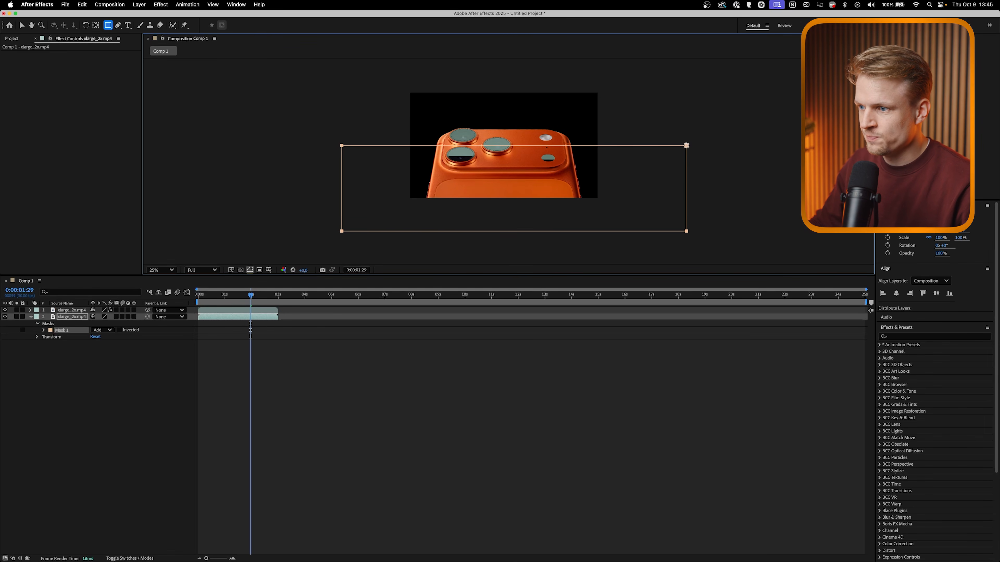
key(period)
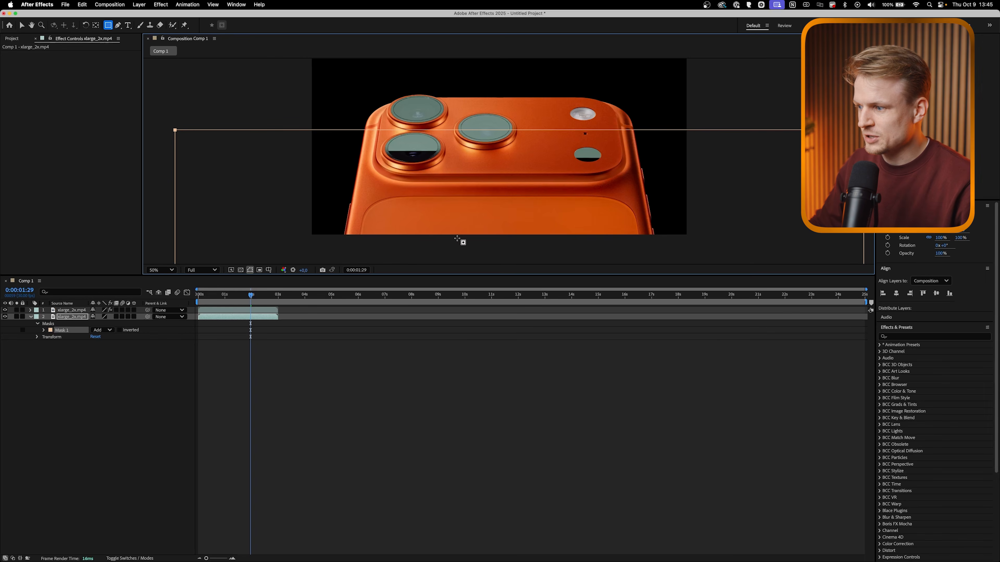
- Set the preview resolution to Quarter and play the composition from the start to check the text removal
click(188, 270)
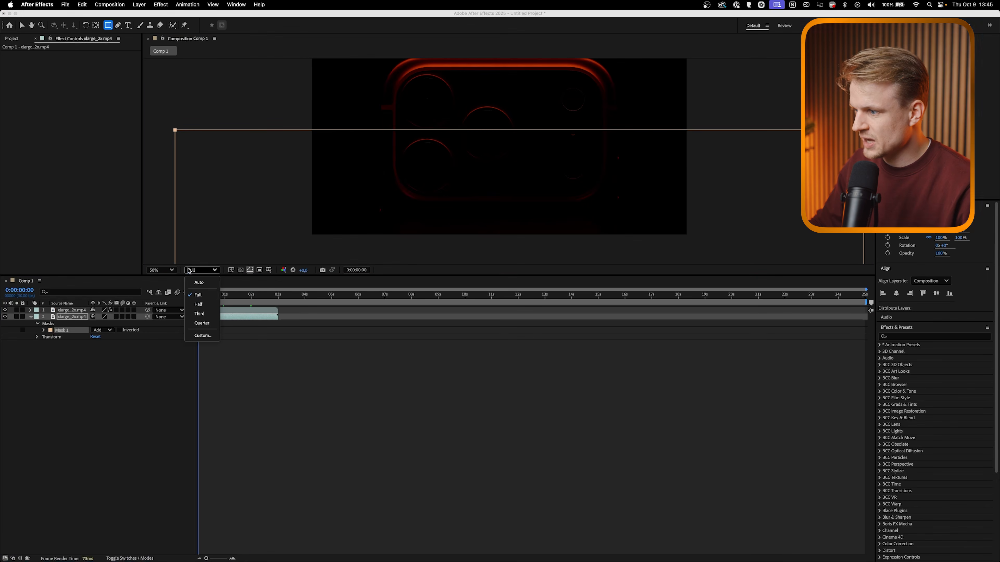
click(199, 324)
key(space)
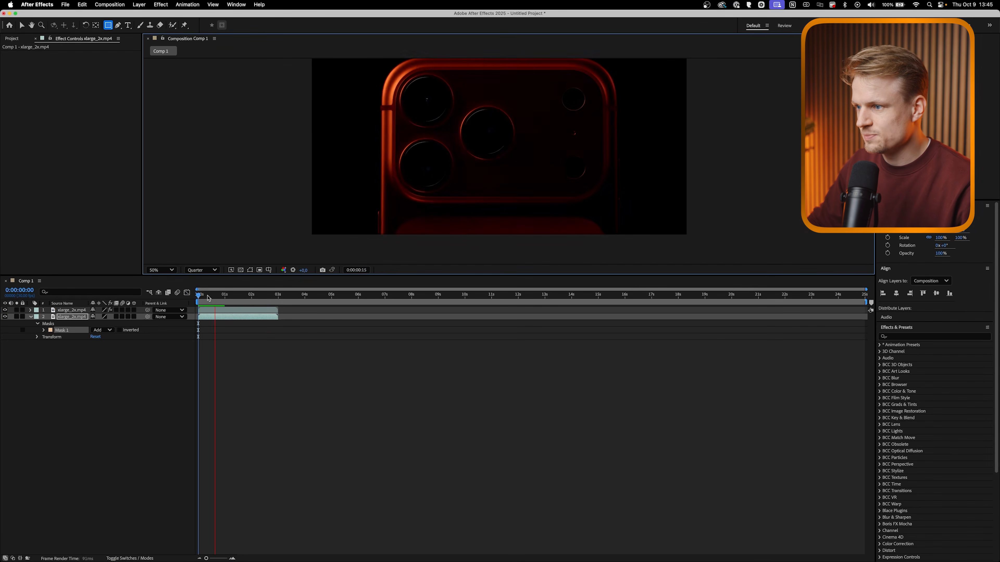
- Examine the phone's upper cutout edge up close at 0:00:01:26 with the preview resolution set to Full
click(248, 302)
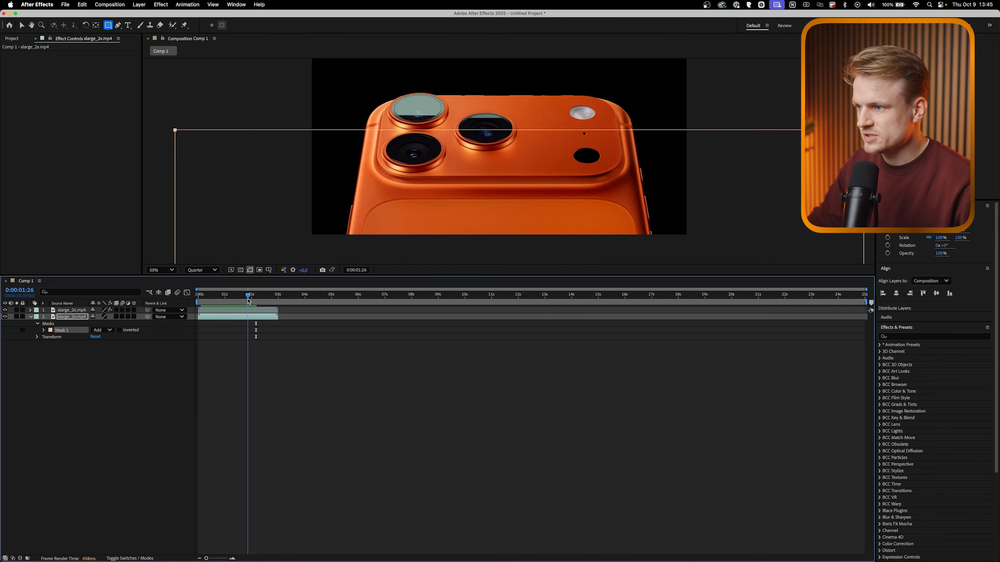
scroll(330, 139, up, 1)
drag(355, 130, 405, 280)
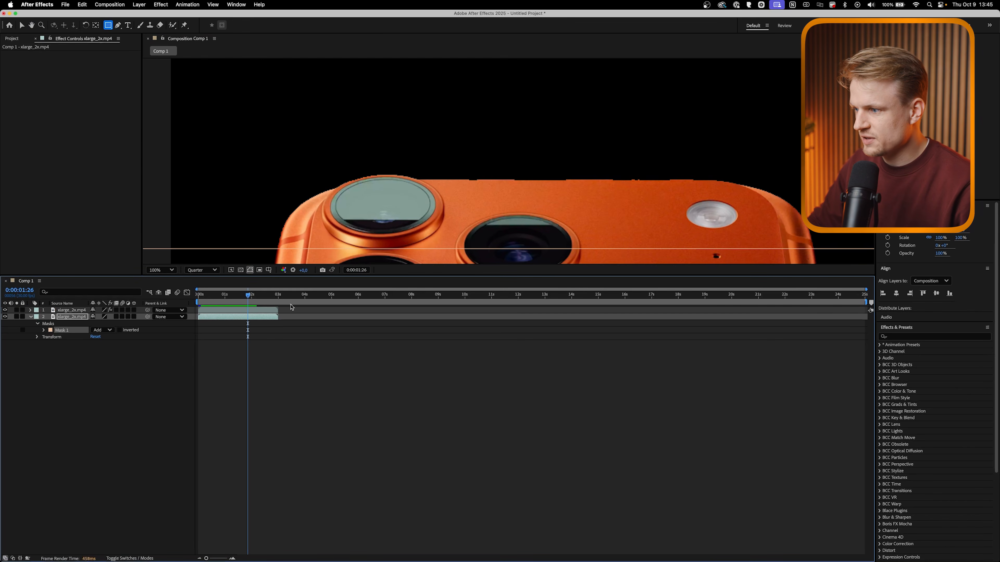
click(201, 270)
click(199, 295)
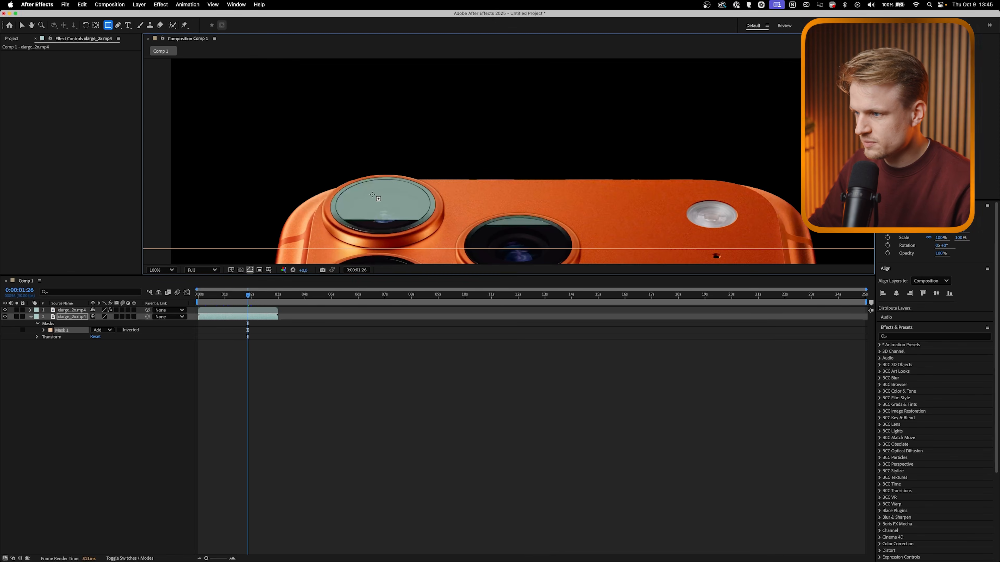
key(period)
- Try a Roto Brush matte feather of 23 on the upper layer, then undo it
click(60, 311)
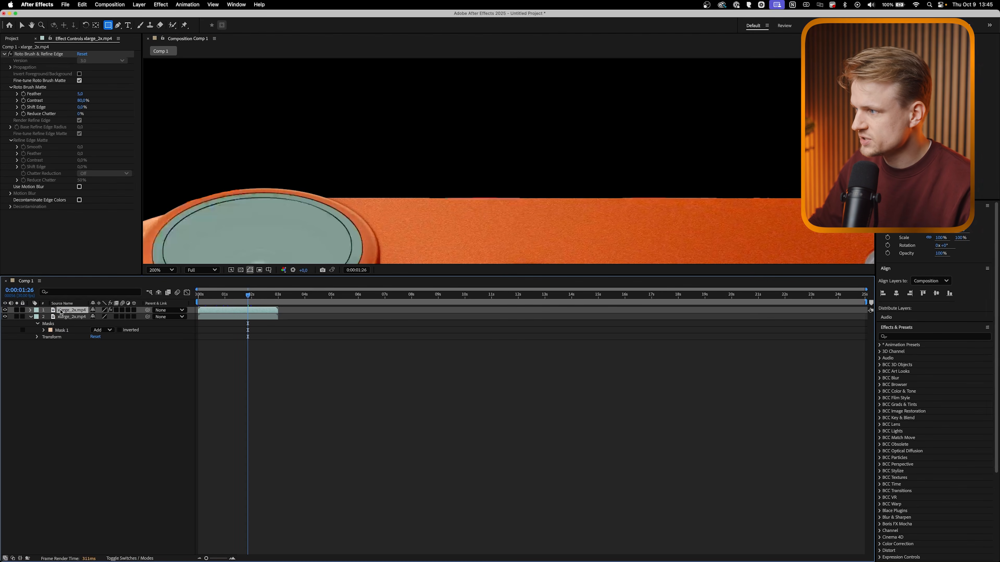
drag(80, 93, 149, 91)
key(comma)
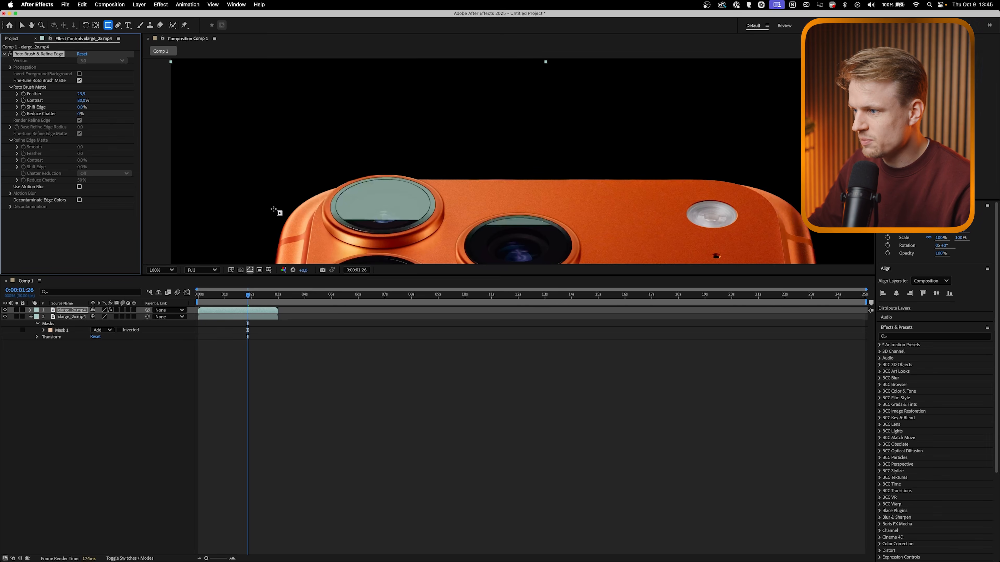
key(super+z)
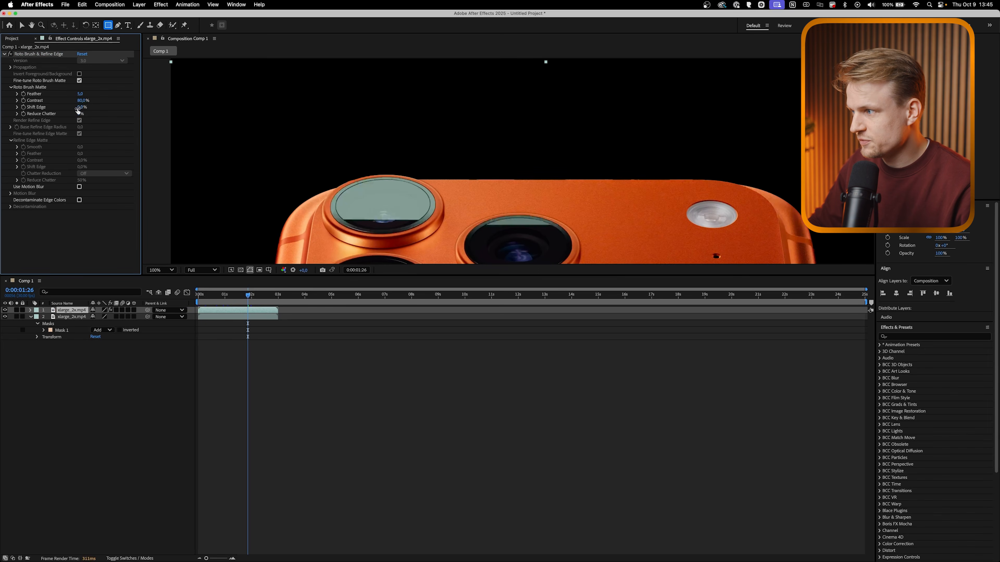
- Set the Roto Brush matte feather of the upper layer to 49
key(comma)
key(comma)
key(comma)
key(comma)
key(comma)
key(comma)
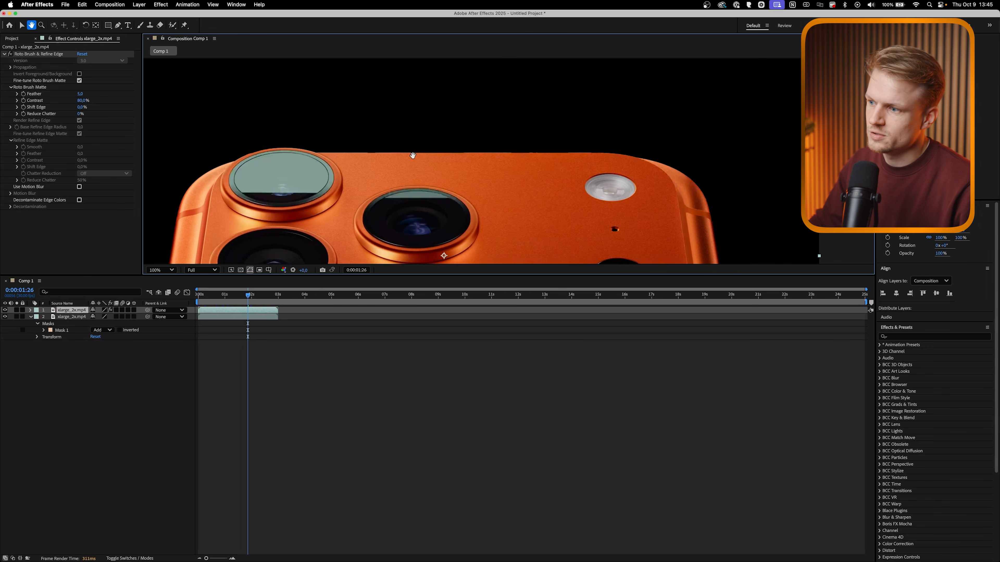
click(80, 95)
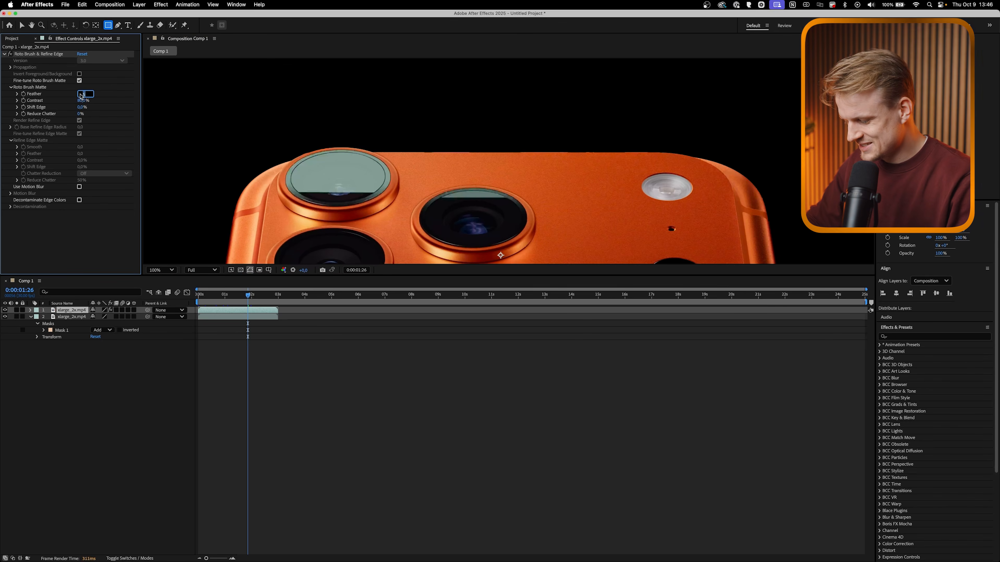
key(Return)
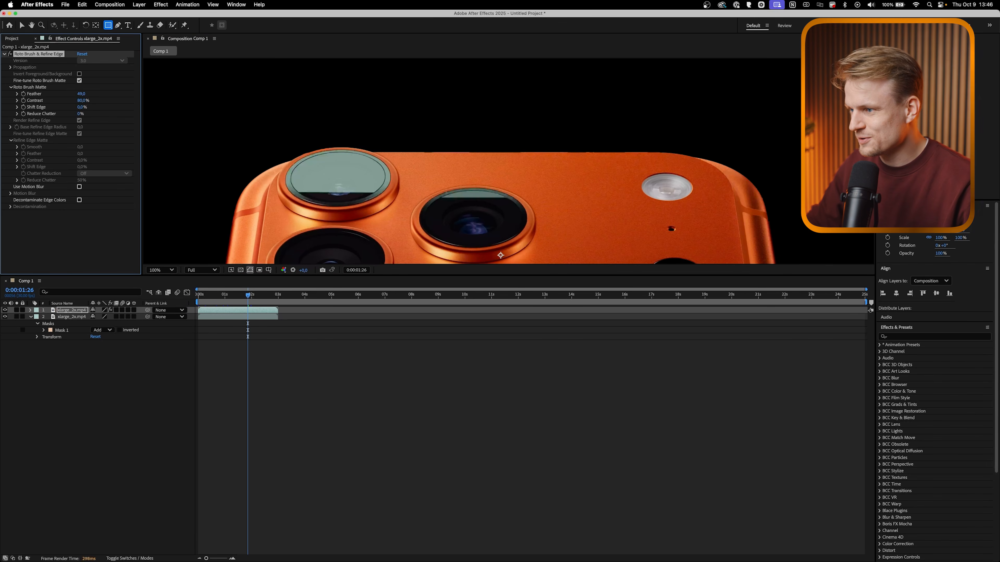
- Scrub ahead to 0:00:02:17 and check the phone cutout across the whole frame
drag(248, 298, 269, 298)
key(comma)
key(comma)
key(comma)
key(comma)
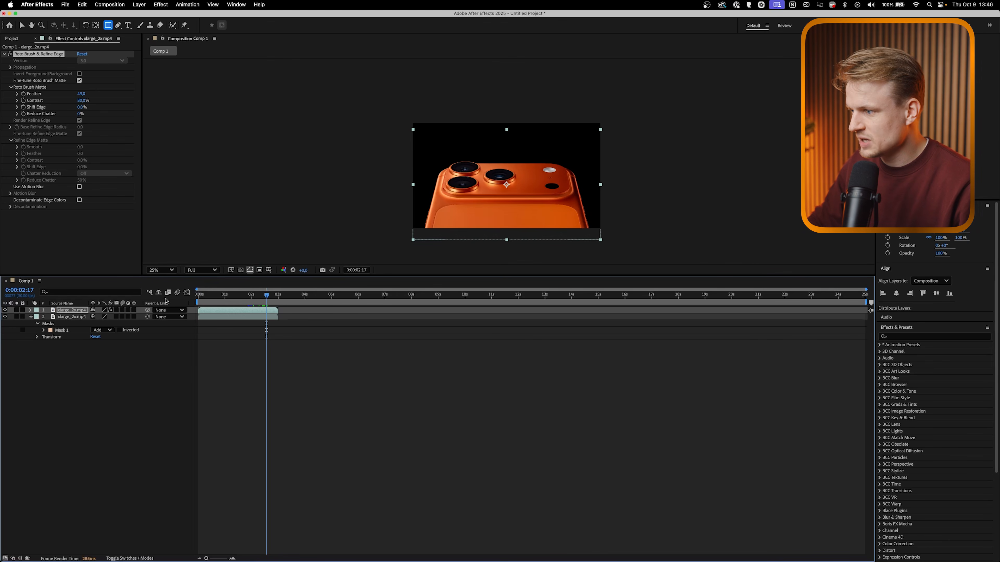
- Parent the upper cutout layer to the masked lower layer and try shifting the lower layer slightly to test that both move together
click(65, 311)
drag(147, 311, 69, 322)
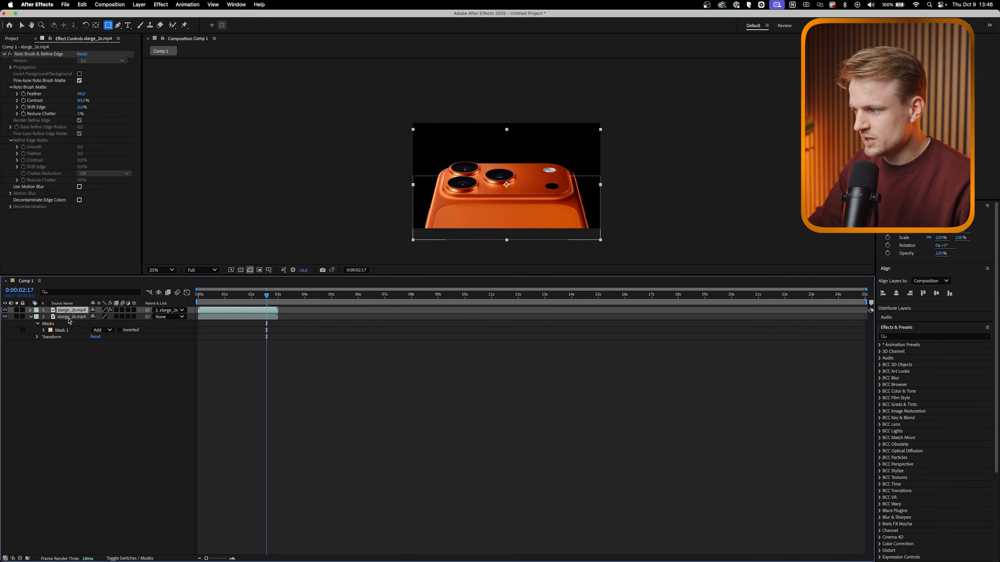
click(70, 319)
click(21, 25)
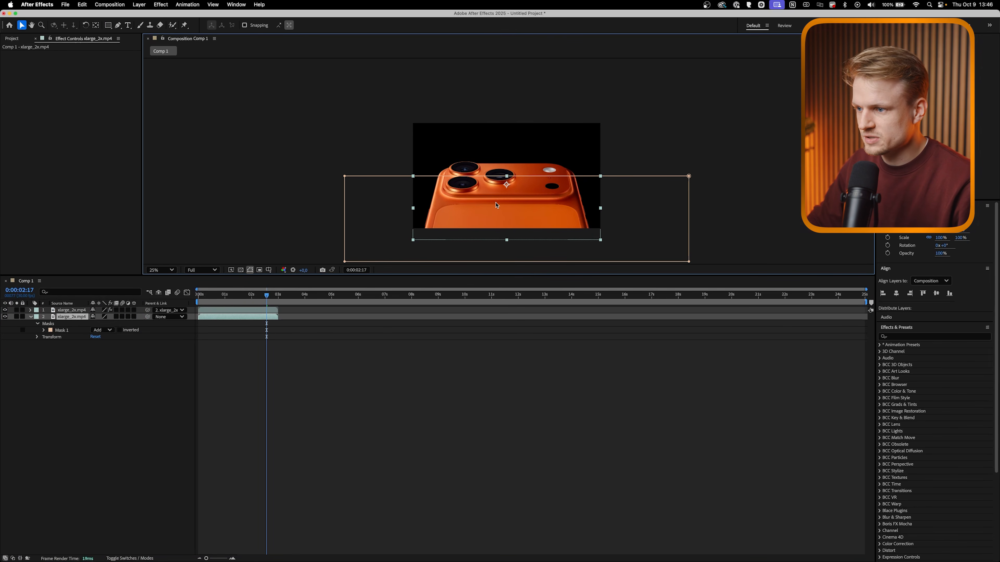
drag(498, 207, 499, 215)
click(440, 404)
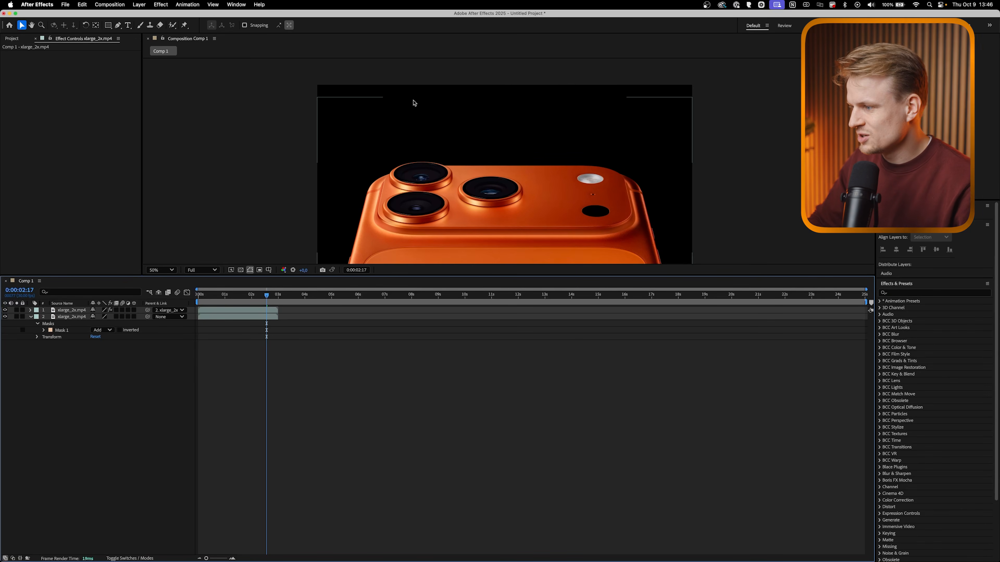
- Duplicate the upper phone cutout layer and delete the Roto Brush & Refine Edge effect from the copy
click(70, 311)
click(72, 316)
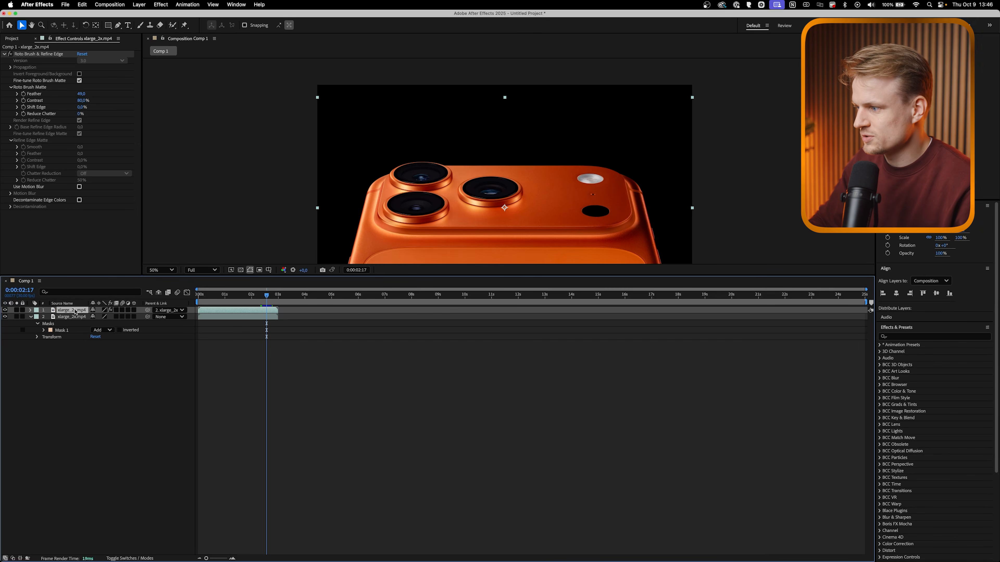
key(super+d)
click(27, 55)
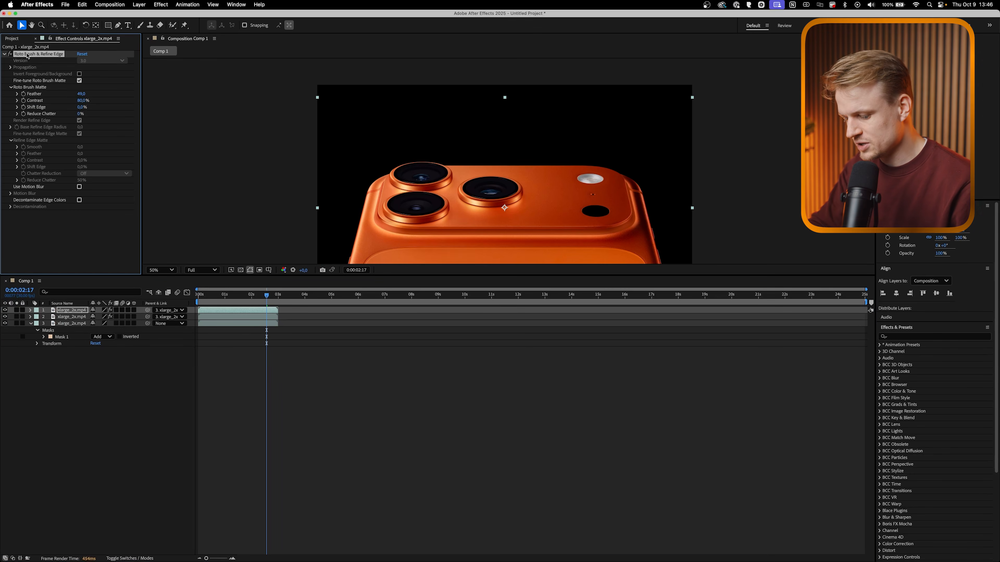
key(Delete)
- Add a text layer reading "iPhone 17" over the original small title above PRO
scroll(560, 85, up, 1)
drag(555, 93, 538, 165)
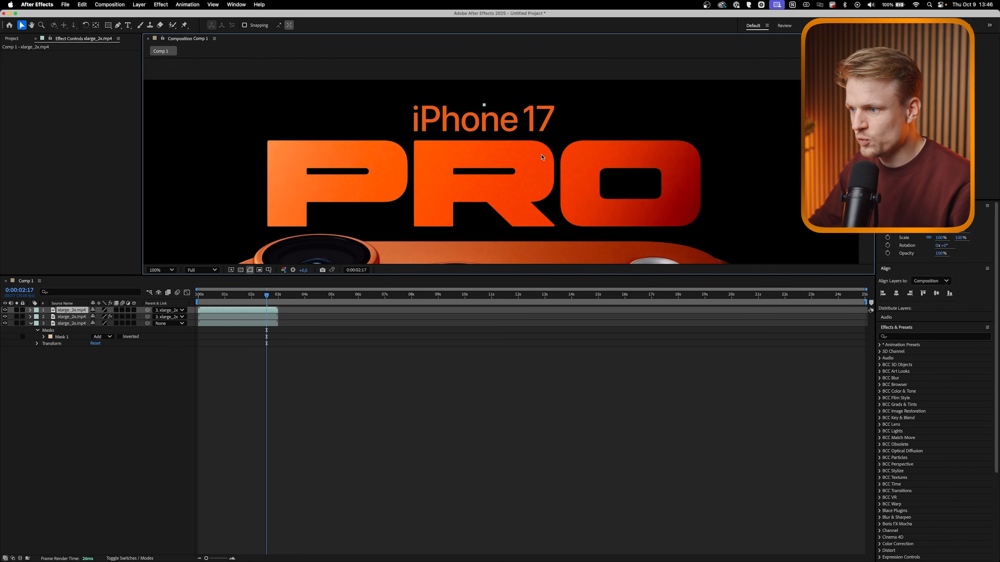
scroll(551, 173, up, 1)
scroll(551, 173, down, 1)
scroll(479, 129, up, 1)
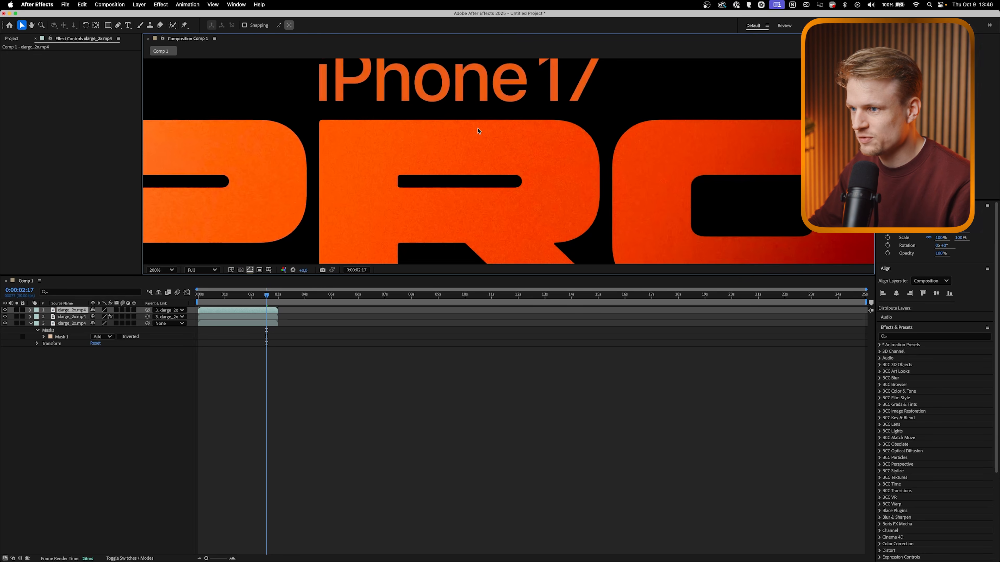
scroll(476, 118, up, 2)
click(127, 24)
click(351, 143)
text(iPhone 17)
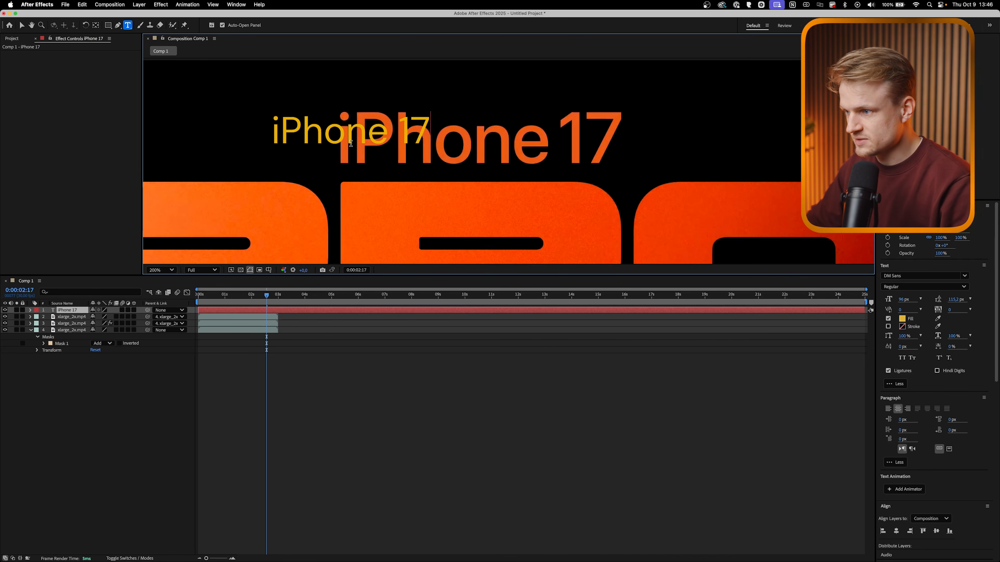
- Change the whole "iPhone 17" text to the SF Pro font at a size of 178 px
key(super+a)
click(938, 276)
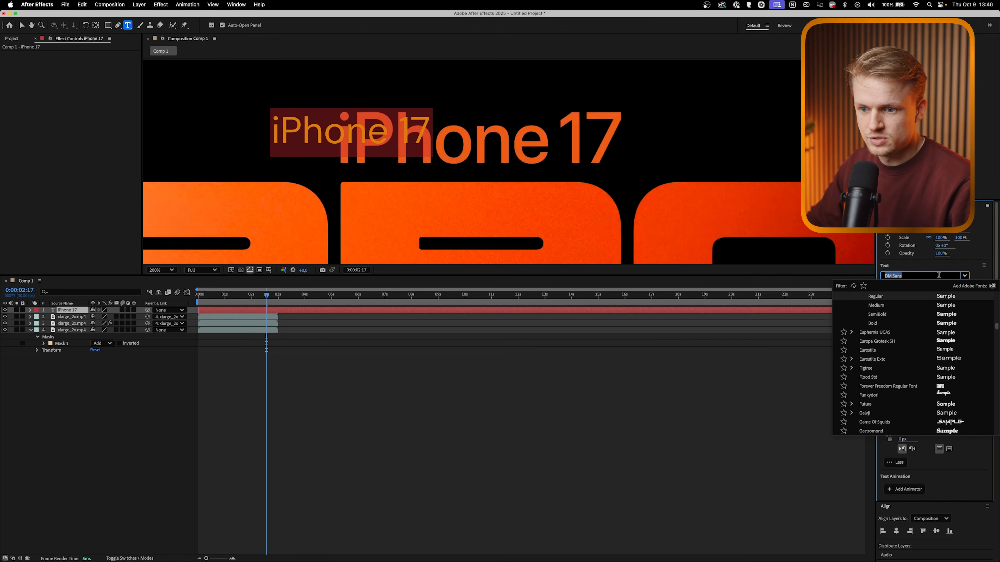
key(Down)
key(Down)
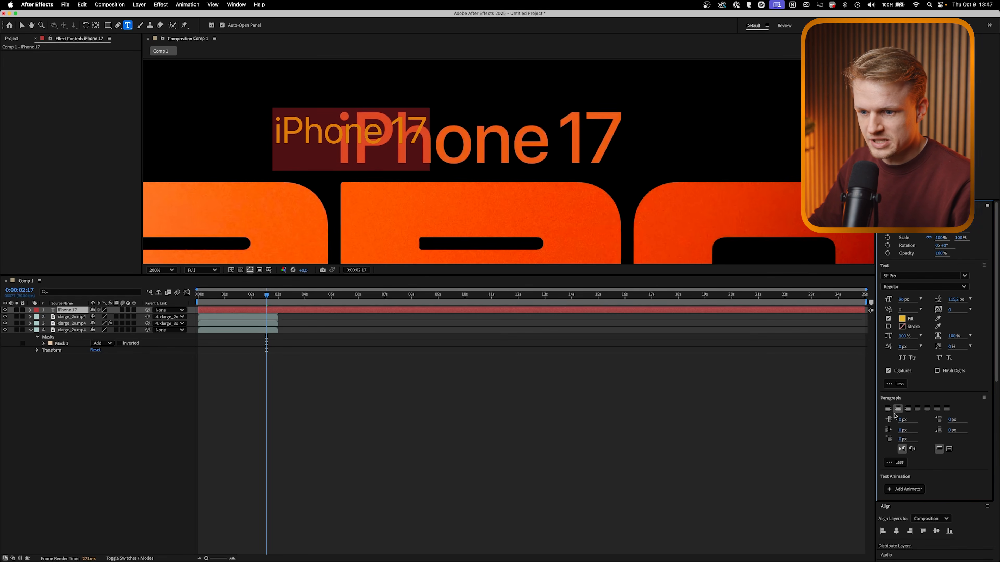
drag(903, 299, 935, 299)
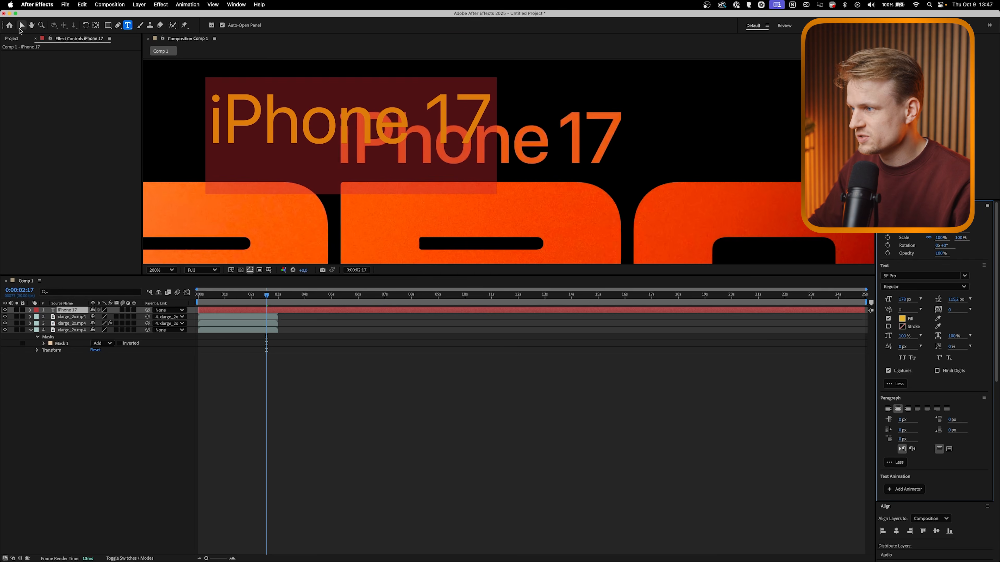
- Set the new text's font size to 188.2 px and place it directly above the original title for comparison
click(22, 26)
drag(486, 144, 617, 163)
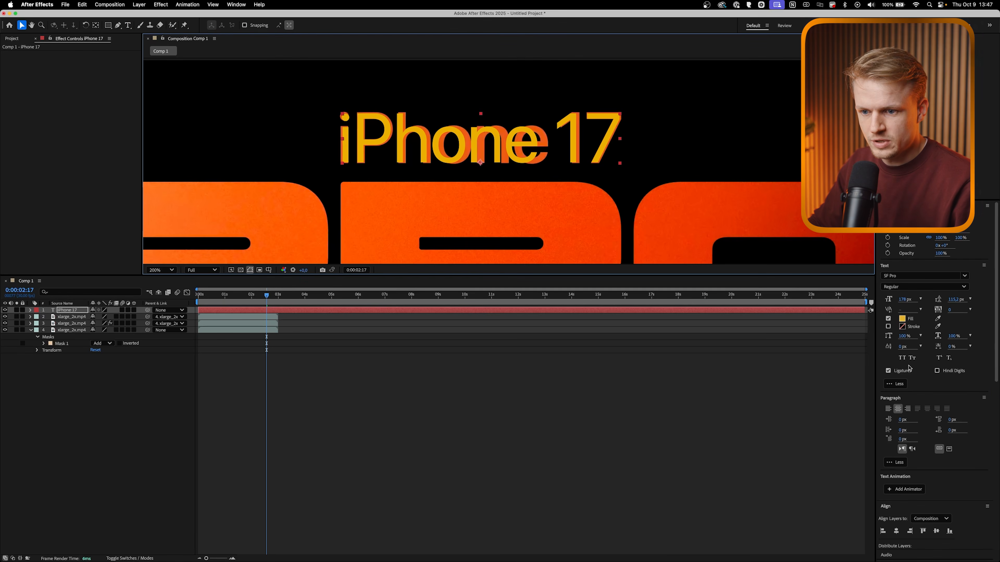
mouse_move(903, 299)
mouse_down()
mouse_move(891, 299)
mouse_move(905, 299)
mouse_up()
drag(477, 155, 478, 156)
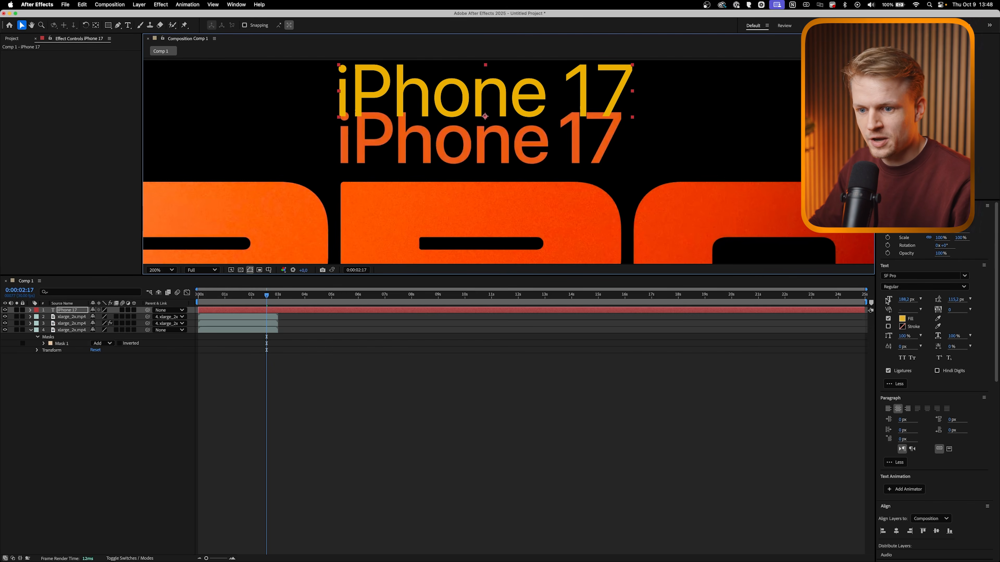
- Sample the original title's orange as the fill colour of the new "iPhone 17" text
click(938, 318)
click(610, 137)
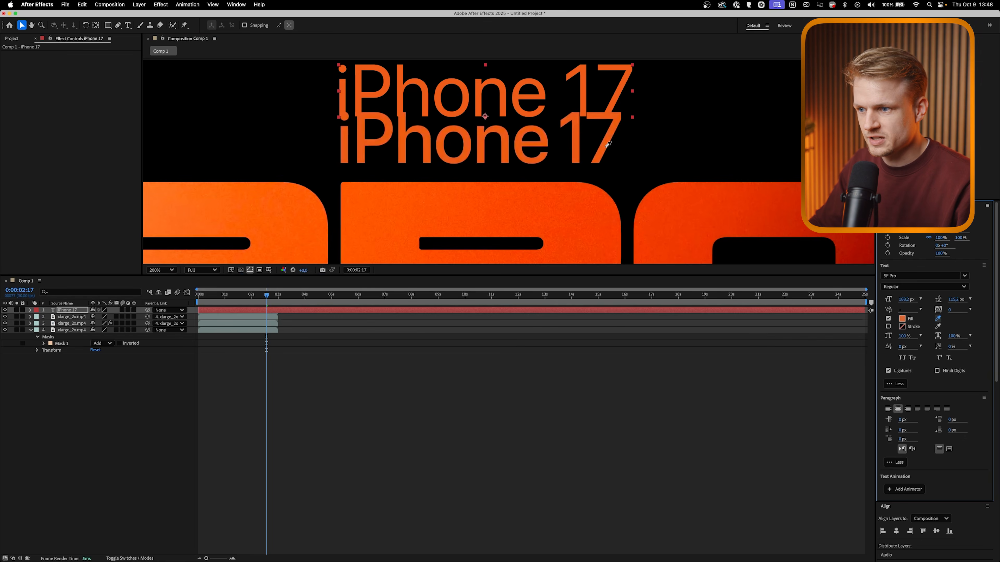
click(608, 145)
- Search the effects for "grain" and apply Add Grain to the "iPhone 17" text layer
drag(506, 87, 492, 188)
scroll(505, 114, up, 1)
scroll(940, 275, down, 6)
click(918, 328)
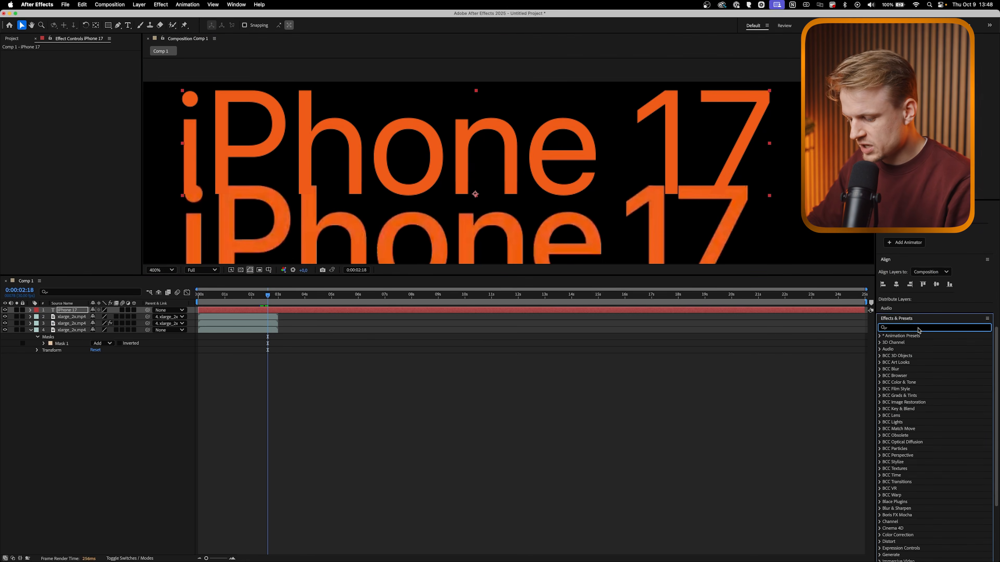
text(grain)
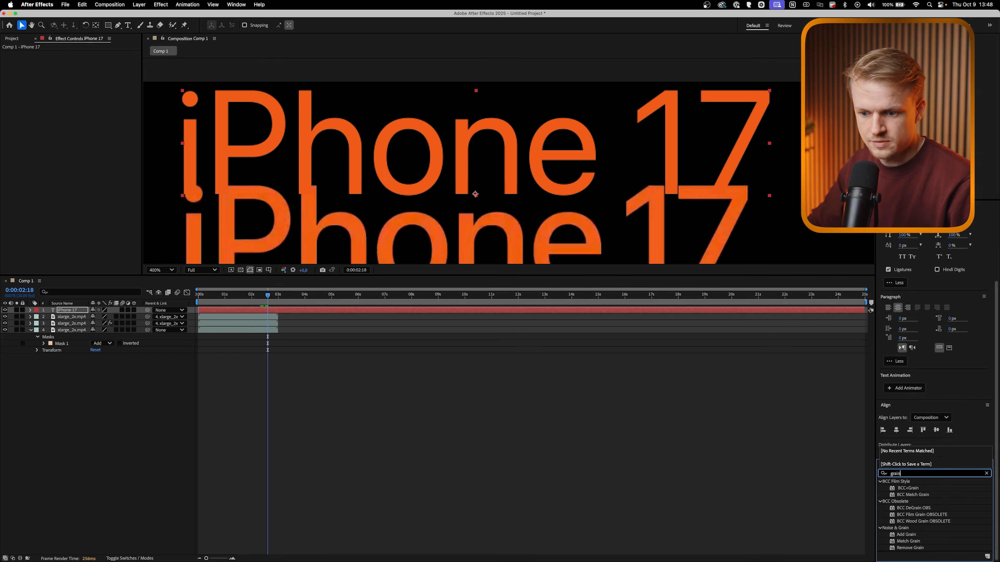
double_click(909, 534)
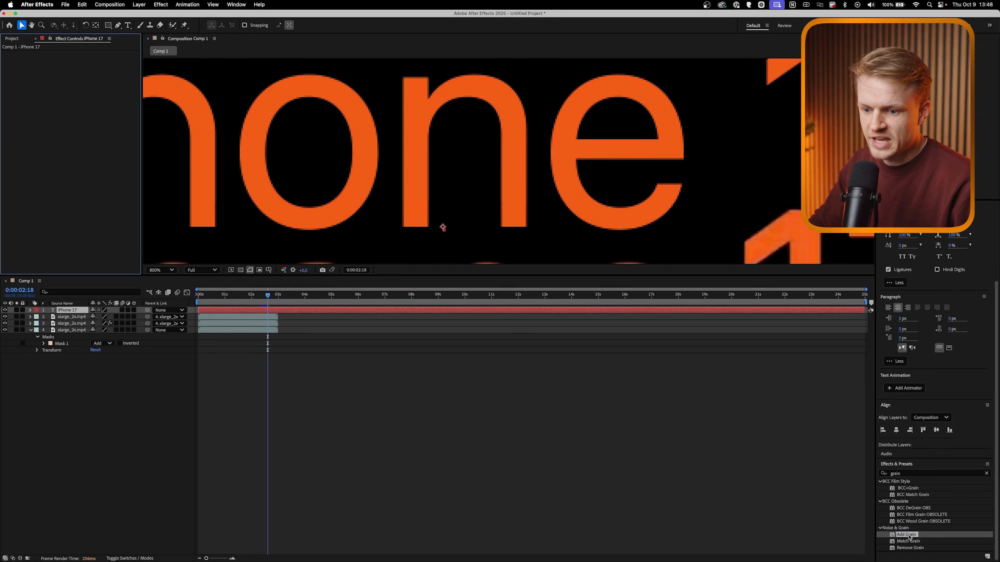
drag(909, 536, 502, 309)
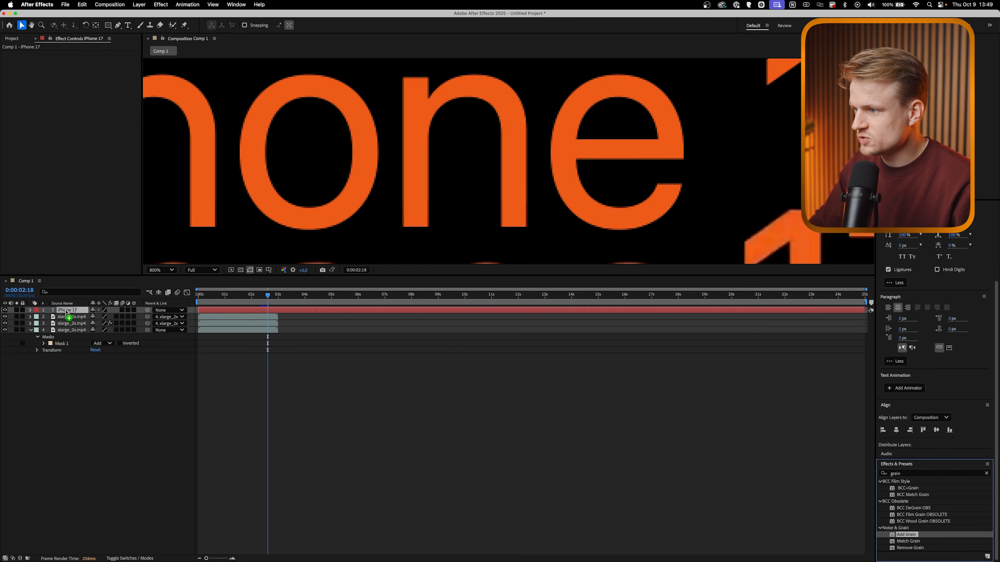
key(comma)
- Set the Add Grain viewing mode to Final Output and its intensity to 2
click(92, 61)
click(94, 84)
click(82, 87)
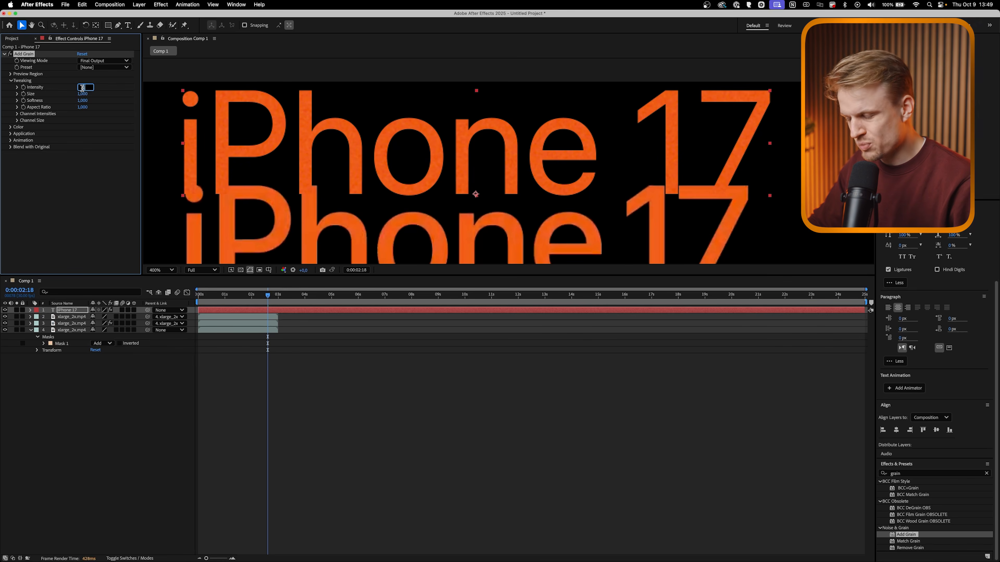
text(2)
key(Return)
key(period)
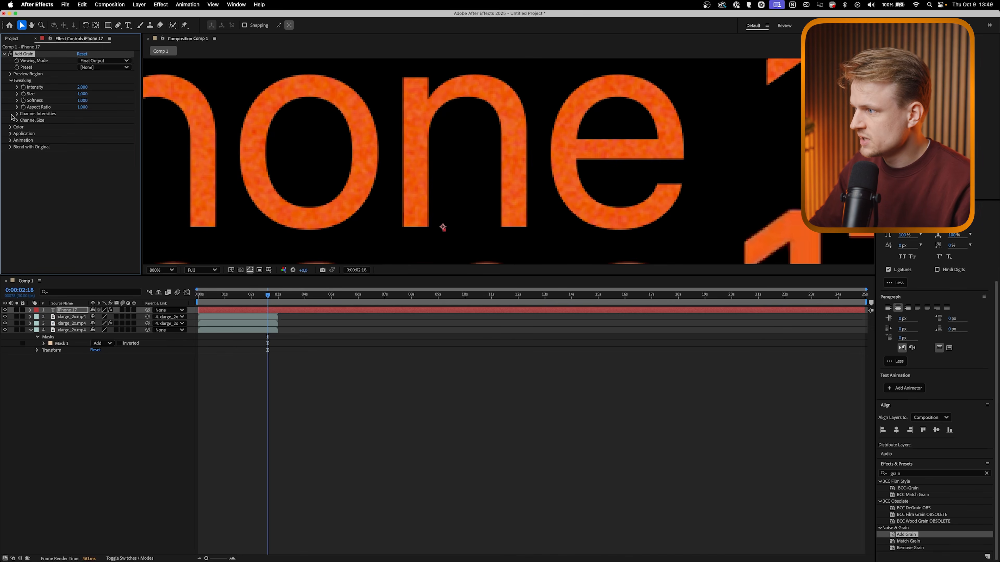
- Make the grain on the "iPhone 17" text monochromatic and set its animation speed to 0
click(10, 128)
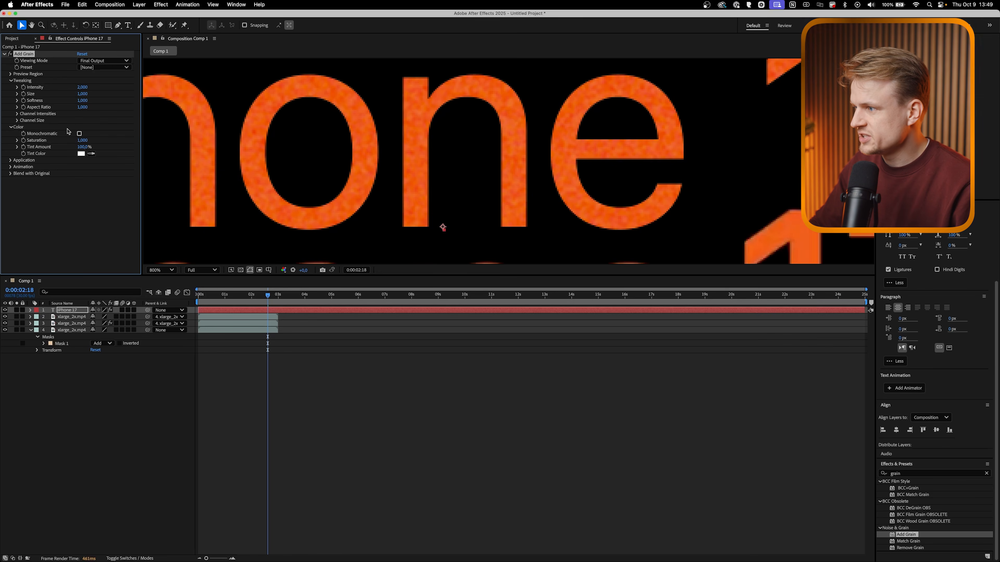
click(79, 135)
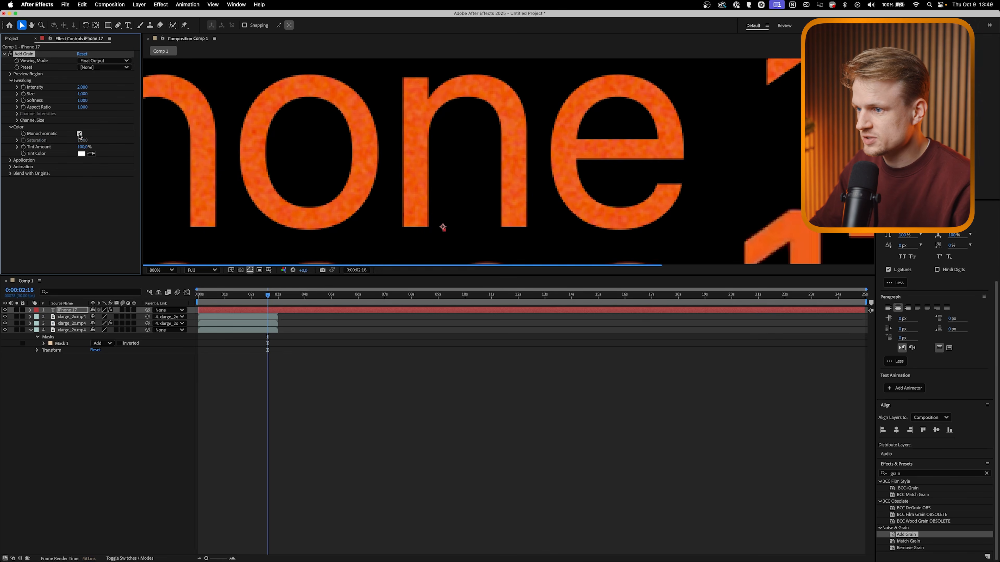
click(11, 167)
click(83, 174)
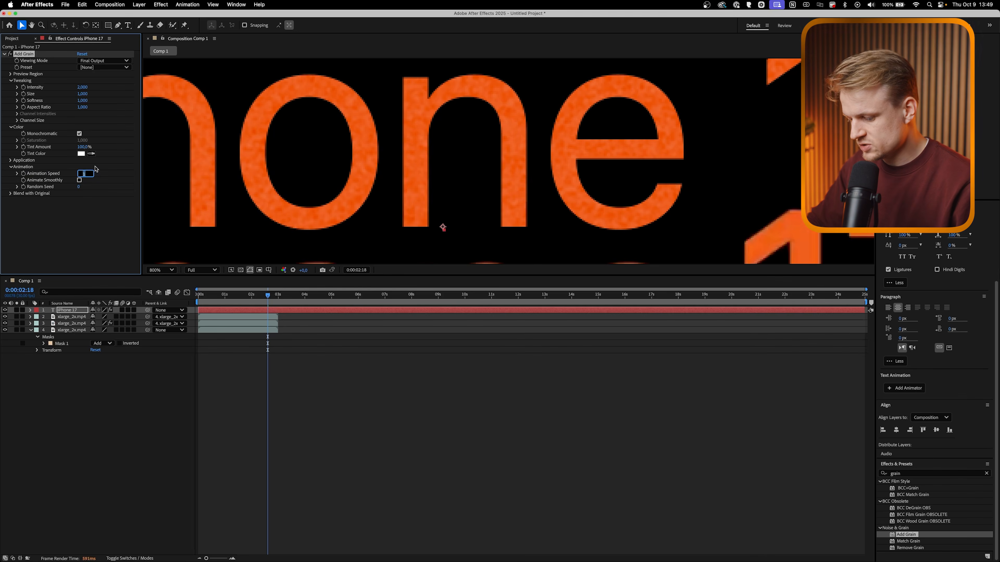
key(Return)
key(Page_Up)
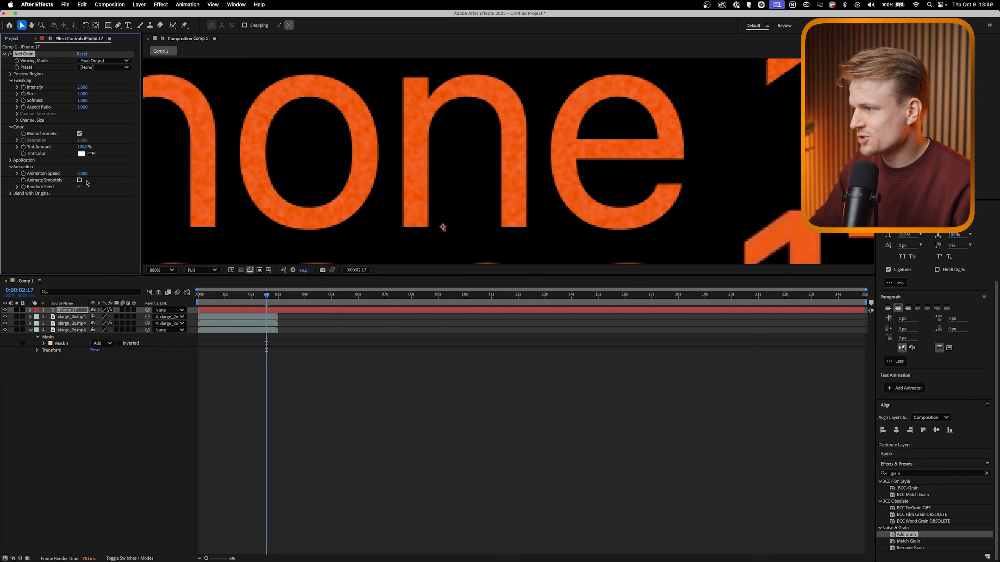
- Compare the grain with the original title and set the Add Grain intensity to 1.5
scroll(336, 155, down, 3)
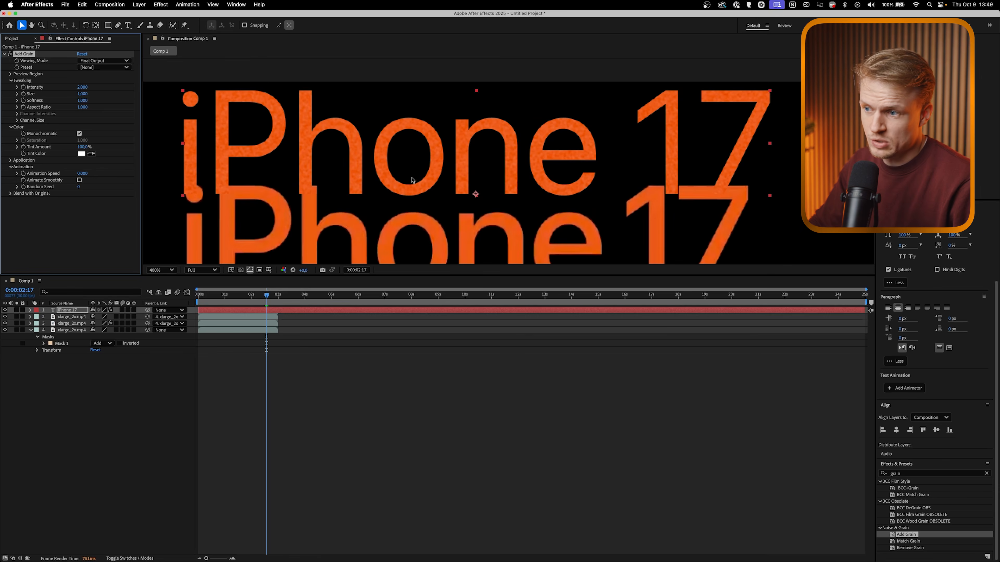
scroll(487, 138, down, 3)
scroll(493, 122, down, 3)
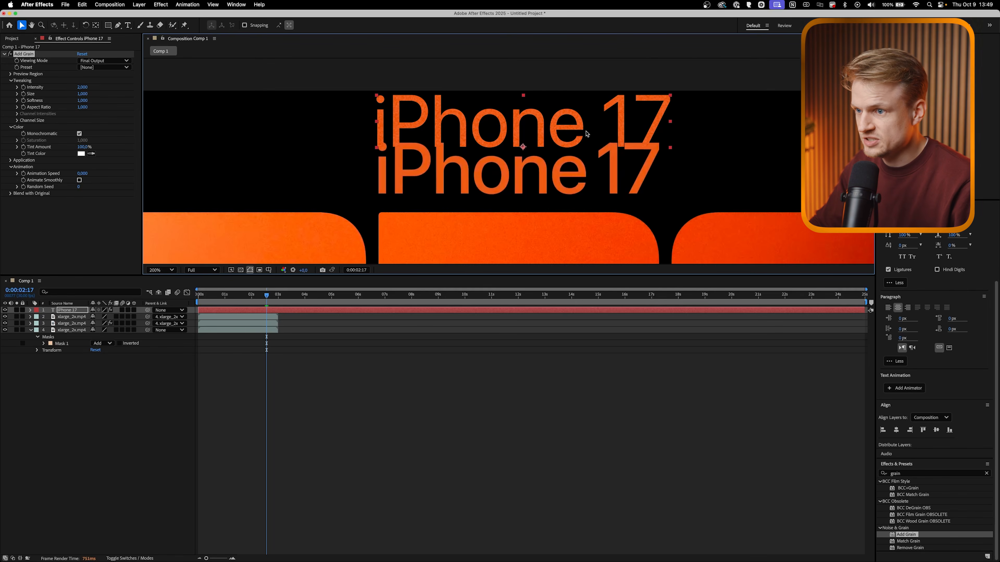
scroll(594, 132, up, 4)
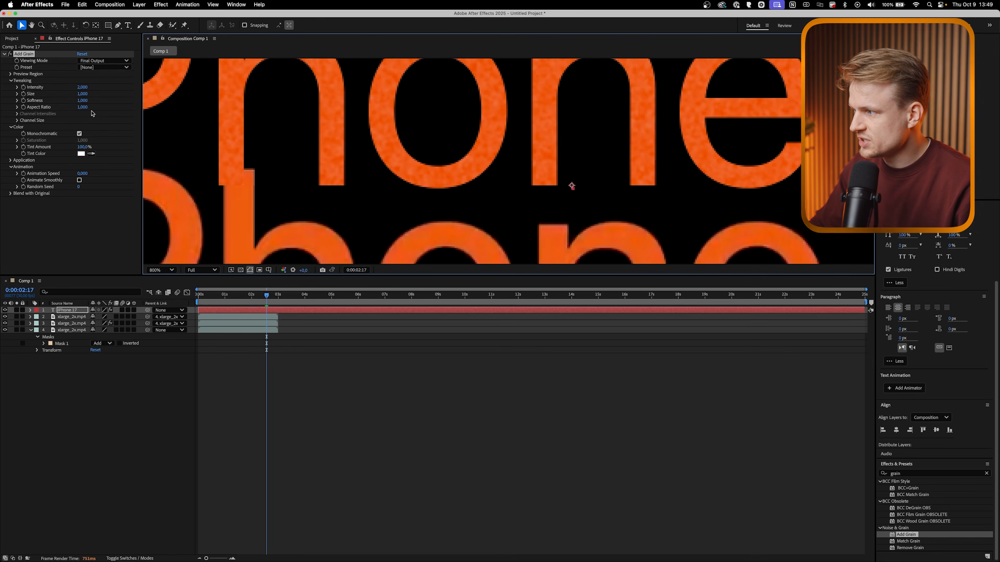
click(81, 87)
text(1,5)
key(Return)
scroll(460, 158, down, 2)
drag(582, 151, 537, 78)
scroll(536, 78, down, 1)
- Duplicate the "iPhone 17" text layer and change the copy's font to Korataki ExtraBold
click(70, 311)
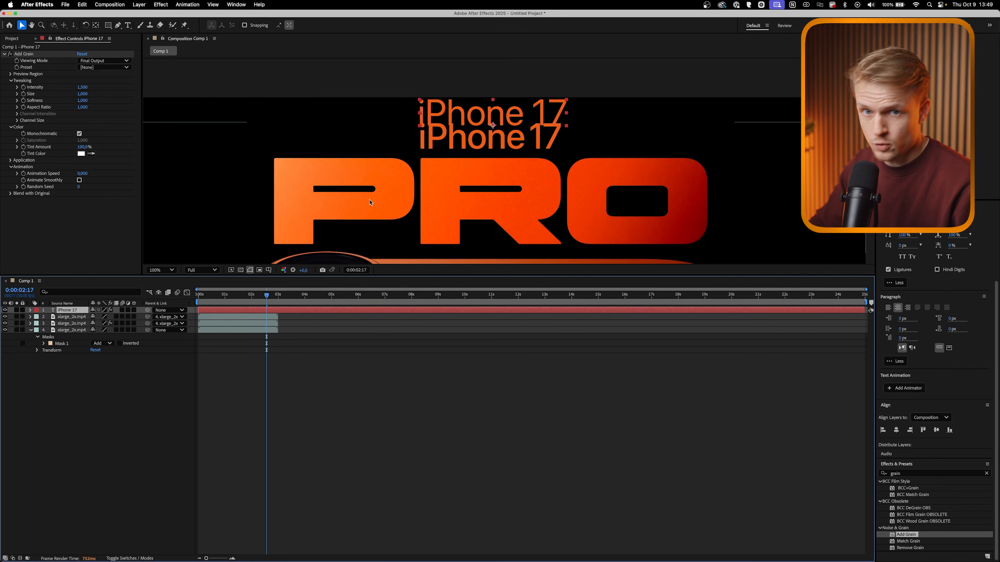
key(super+d)
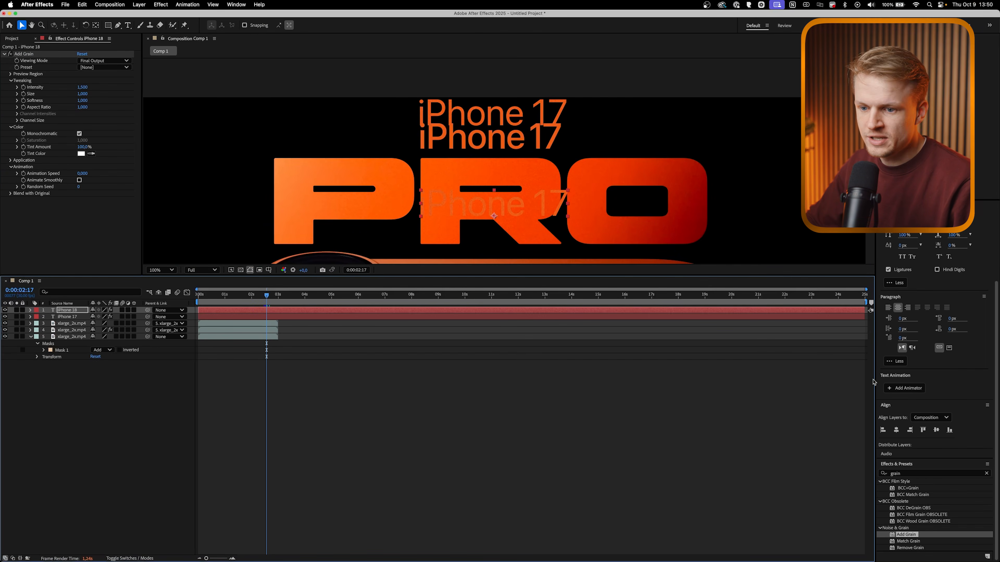
scroll(925, 295, up, 5)
click(937, 276)
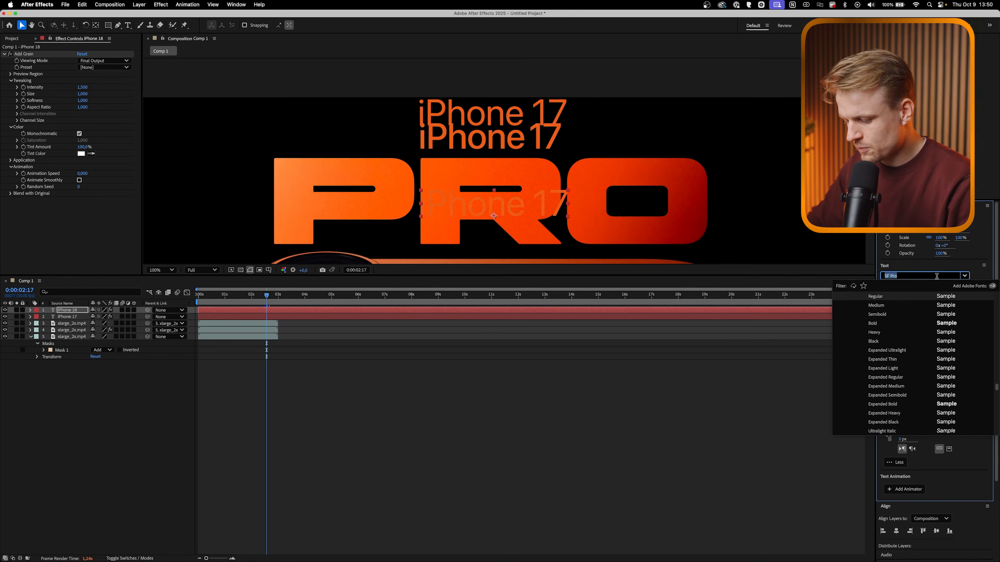
text(kora)
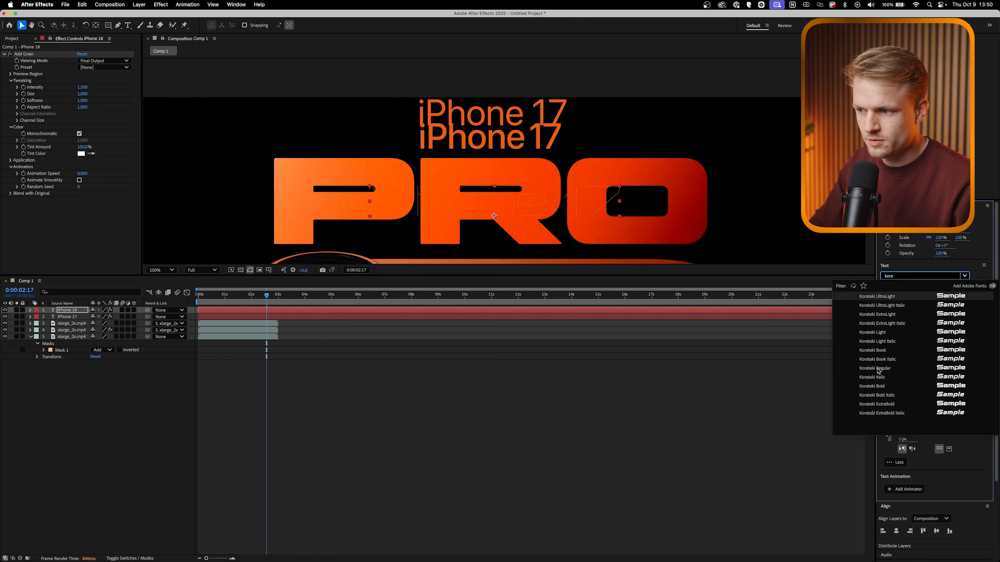
click(885, 405)
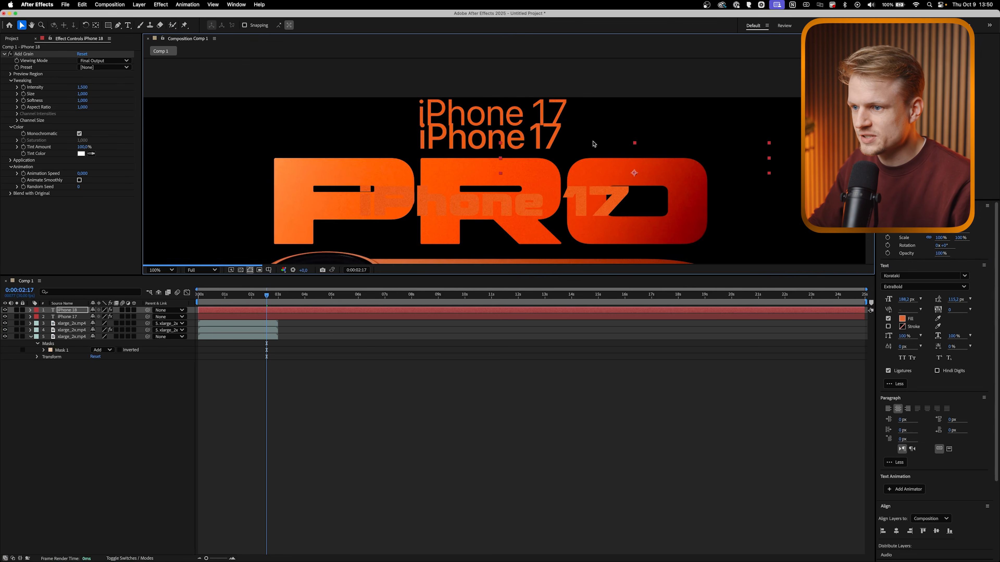
- Replace the wording of the duplicated Korataki text layer with "PRO"
click(127, 24)
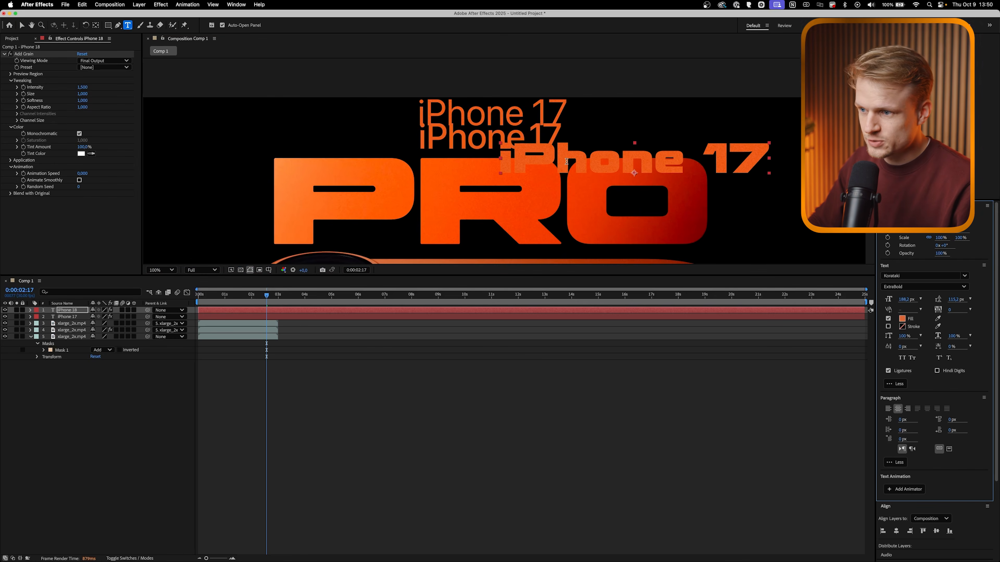
click(566, 161)
key(super+a)
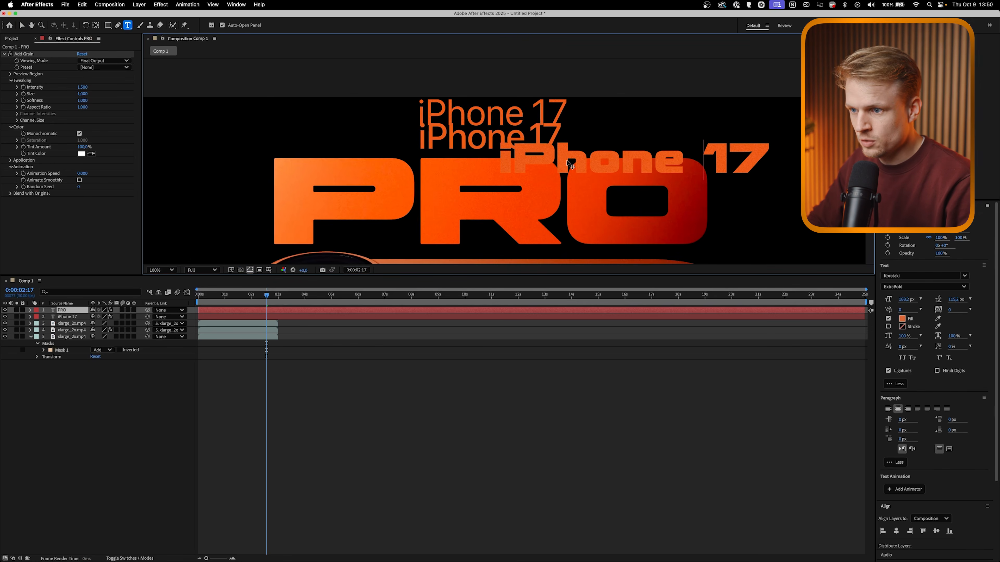
text(PRO)
key(Escape)
- Enlarge the "PRO" text to 539.2 px, widen it to 116.3% horizontally and position it over the original title
drag(899, 301, 912, 309)
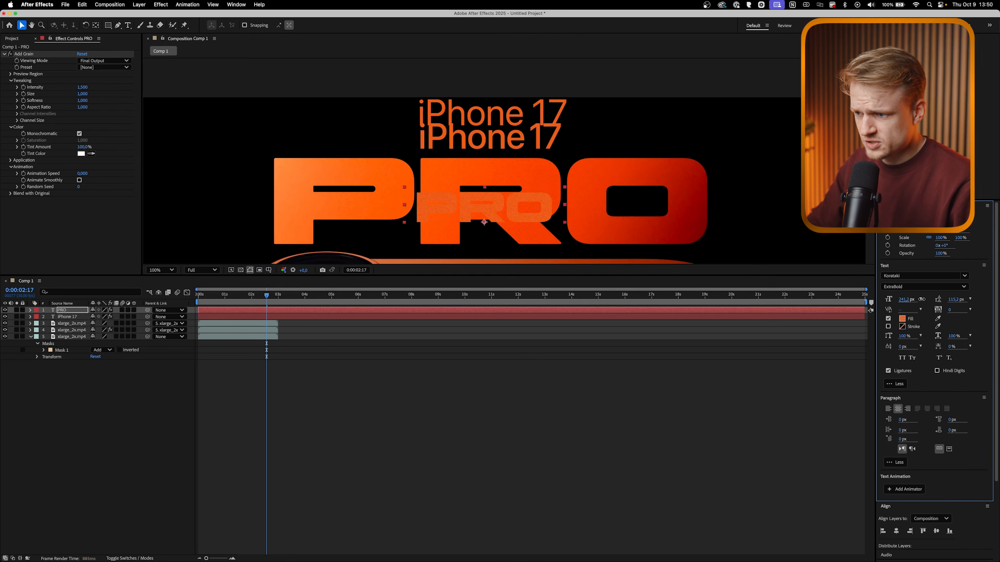
click(907, 299)
click(449, 231)
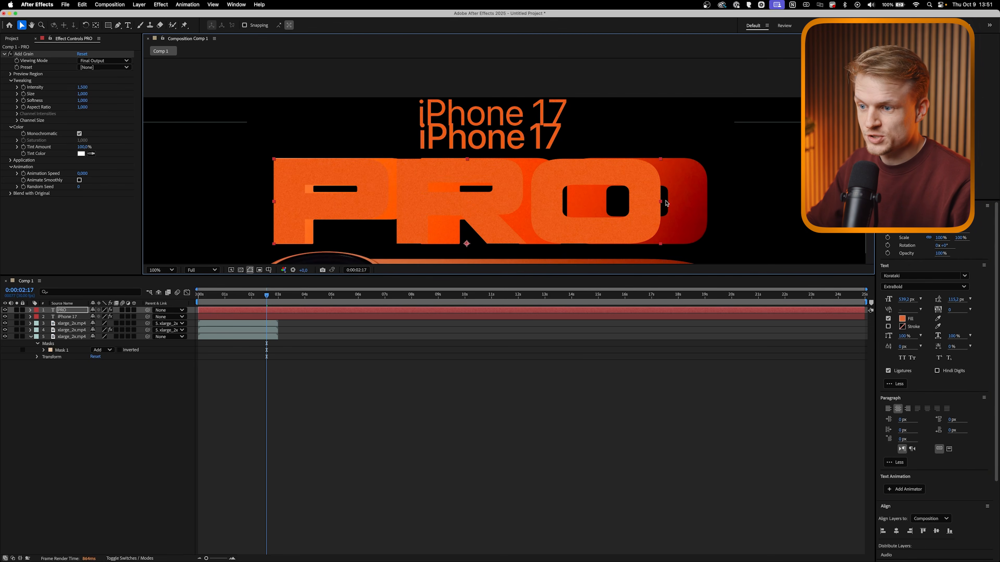
drag(661, 204, 693, 205)
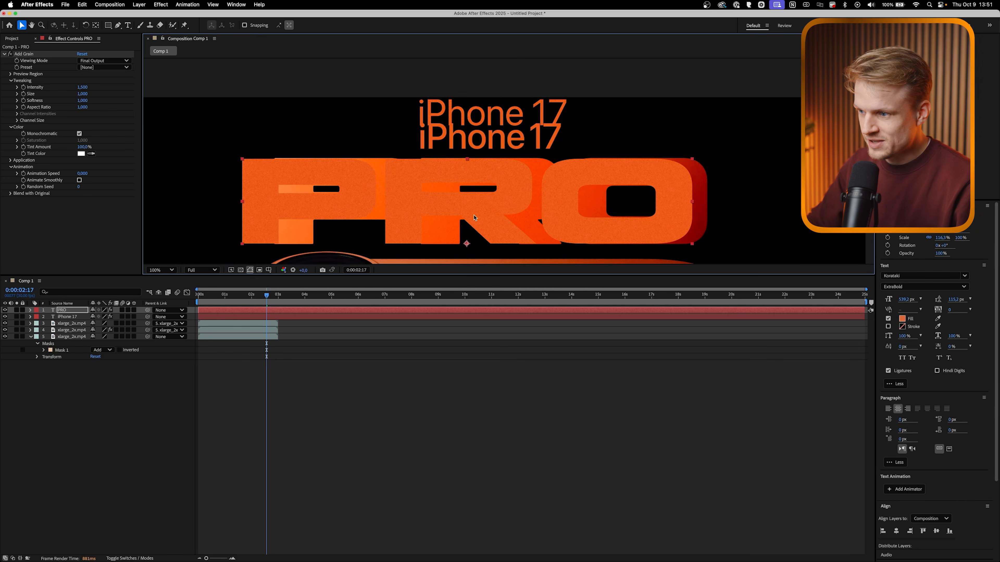
drag(468, 211, 495, 208)
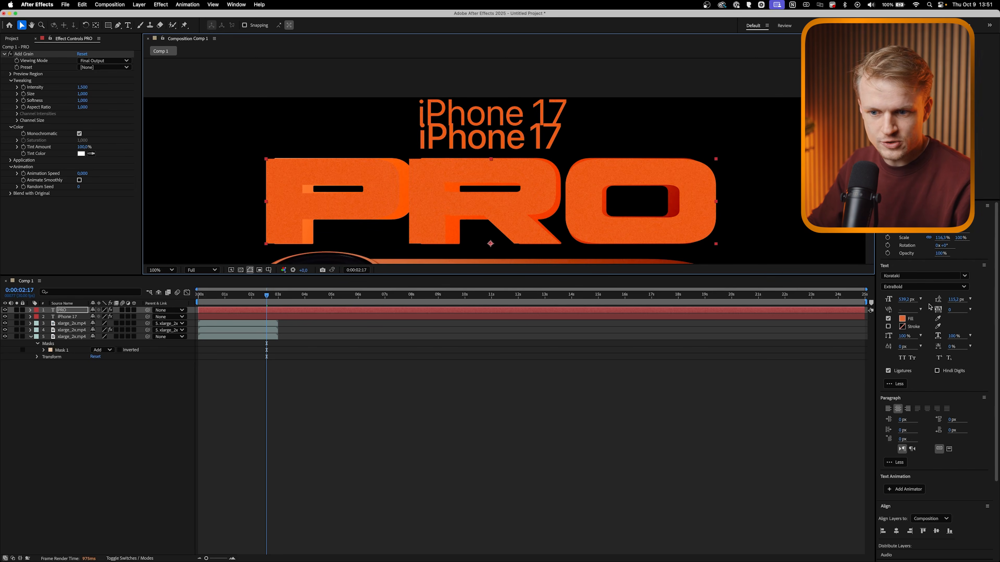
- Tighten the tracking of the "PRO" text and move it just above the original "PRO" for comparison
drag(950, 311, 933, 309)
click(492, 125)
mouse_move(692, 118)
mouse_down()
mouse_move(745, 147)
mouse_move(706, 125)
mouse_up()
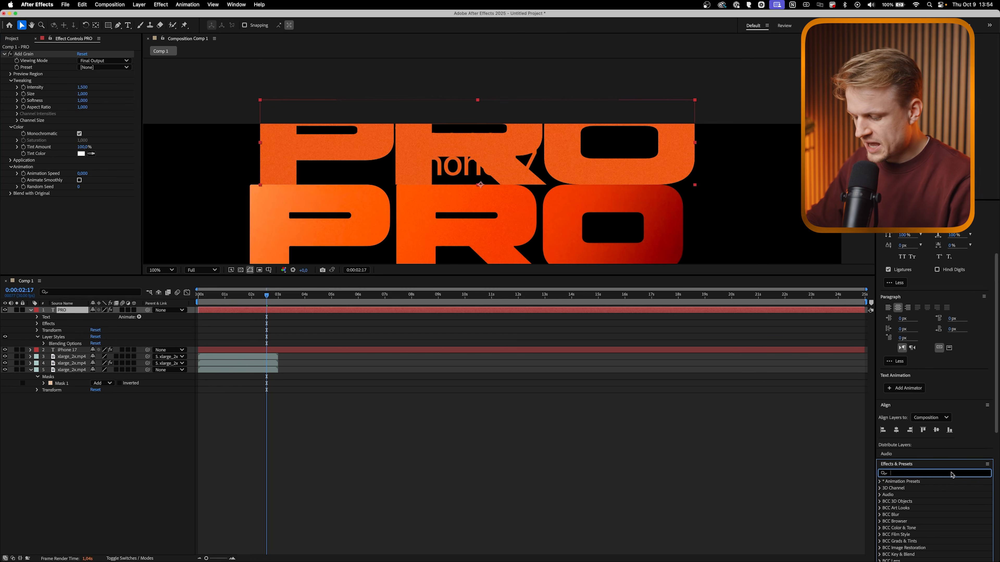
- Apply a 4-Color Gradient effect to the "PRO" layer and place it before Add Grain in the effect order
text(gradien)
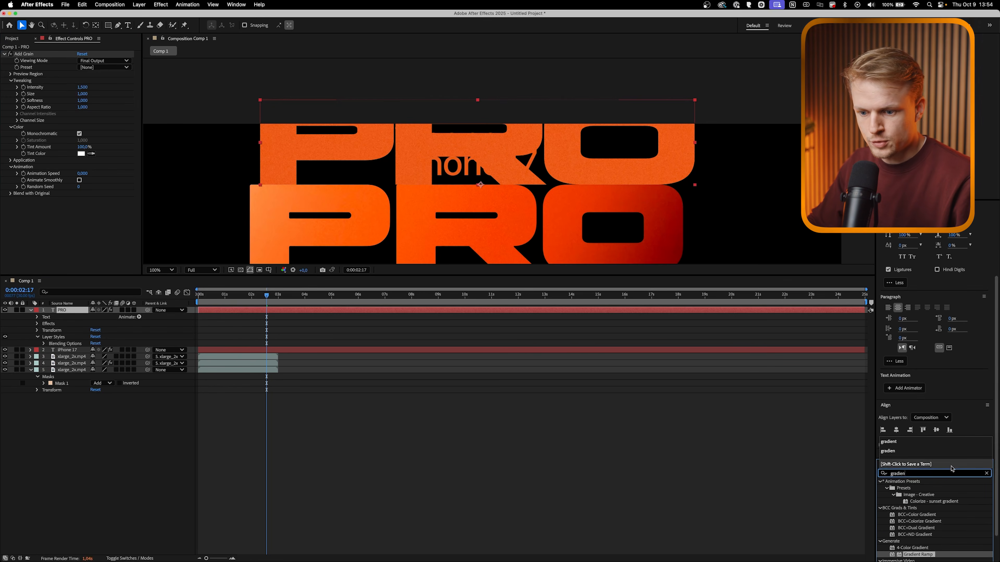
drag(924, 548, 7, 310)
drag(33, 204, 21, 53)
scroll(496, 183, up, 4)
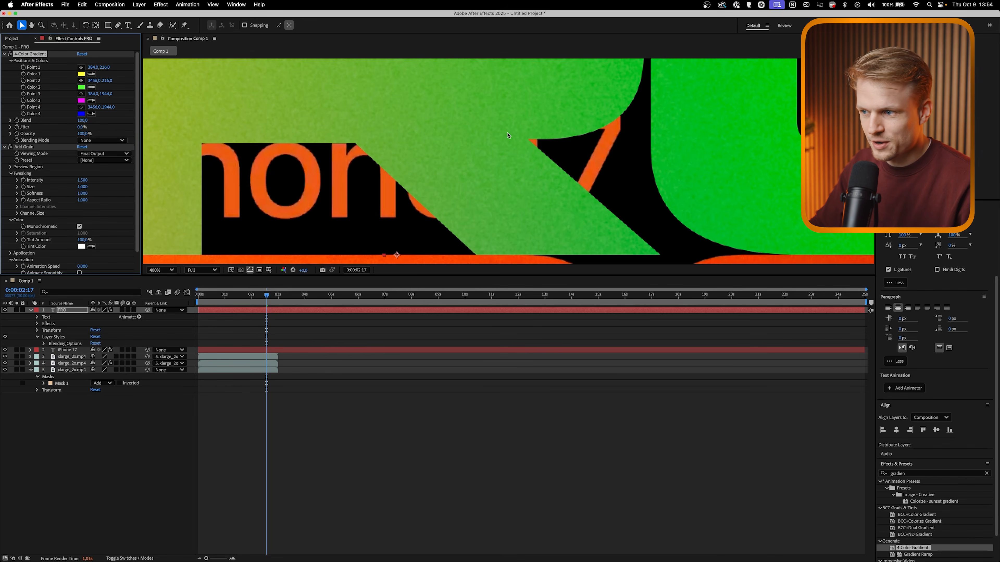
scroll(494, 167, down, 4)
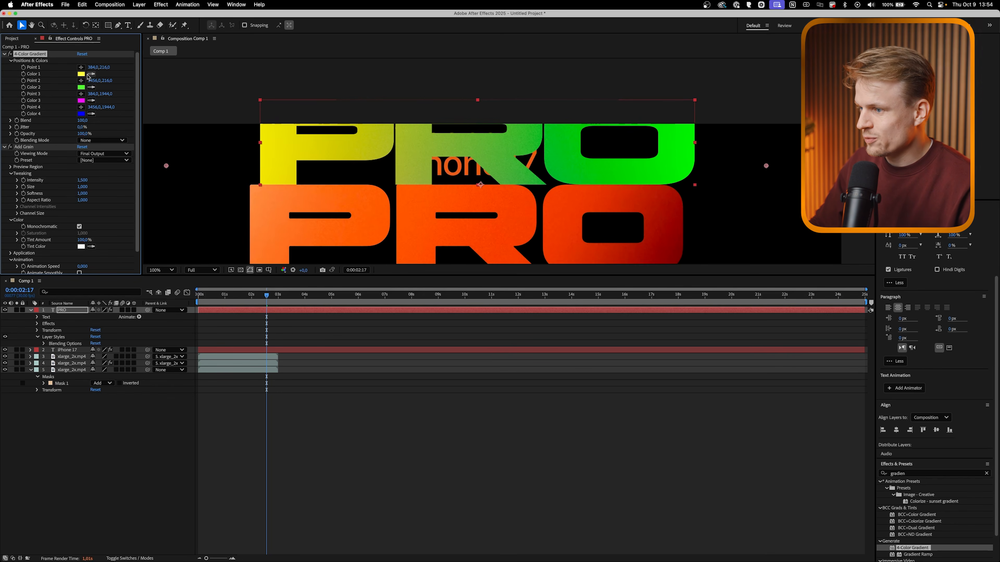
- Sample the four gradient colours from the original "PRO", from light orange at the P to dark red at the O's lower corner
click(91, 74)
click(257, 187)
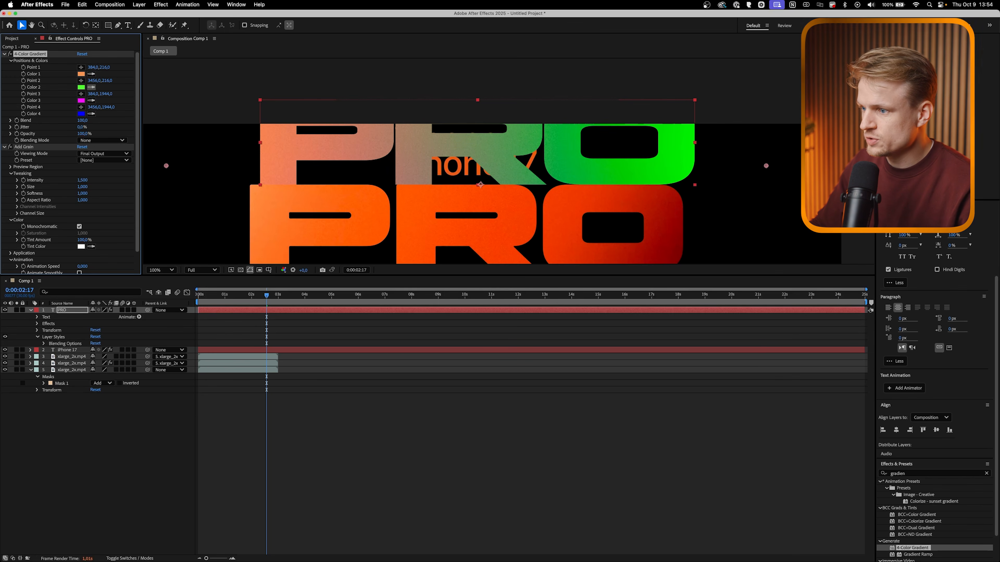
click(417, 203)
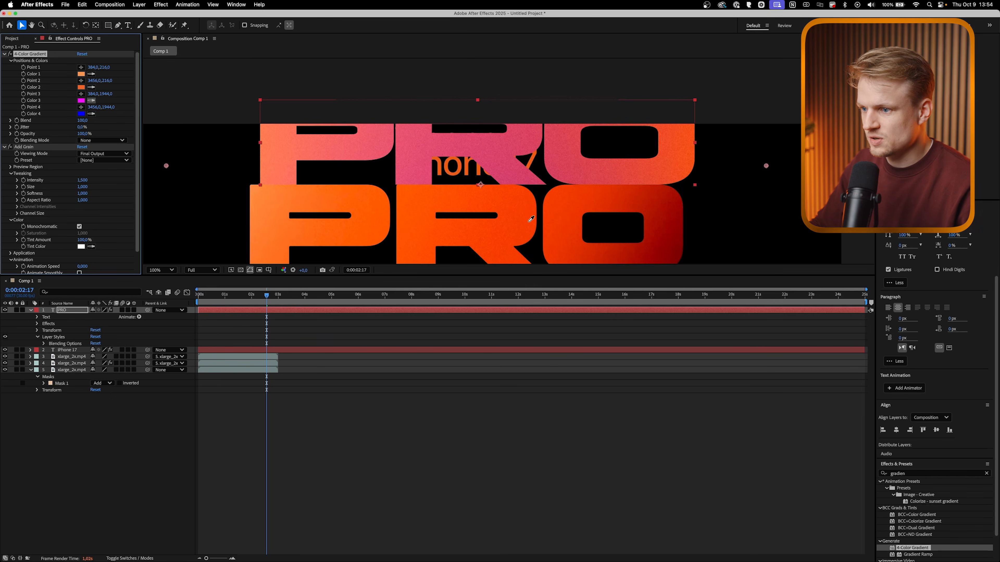
click(565, 210)
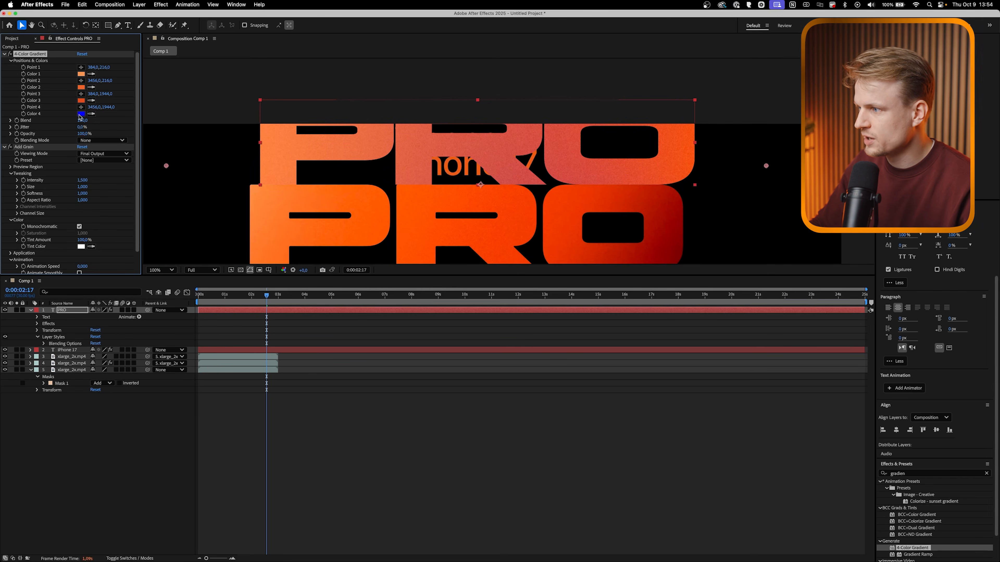
click(91, 114)
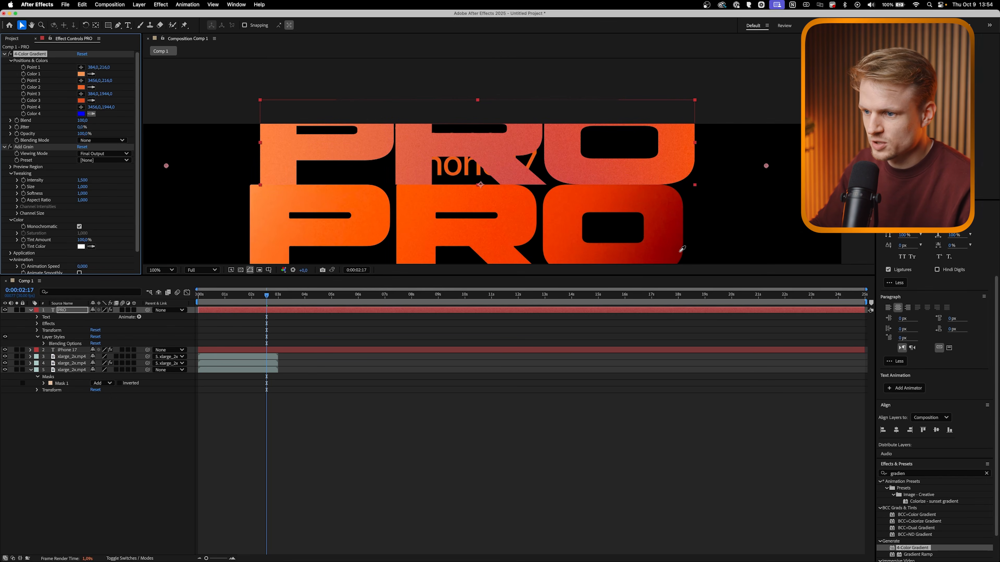
click(681, 249)
- Place gradient Point 1 on the P's outer edge at about 876, 58 and Point 2 on the R's near edge at about 1596, 90
drag(622, 129, 629, 100)
key(comma)
key(comma)
key(period)
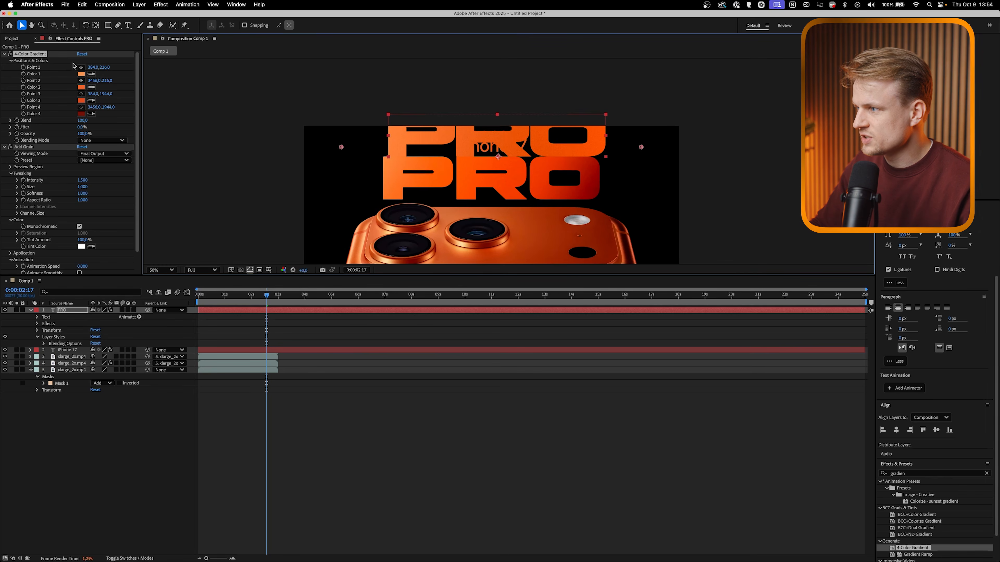
key(period)
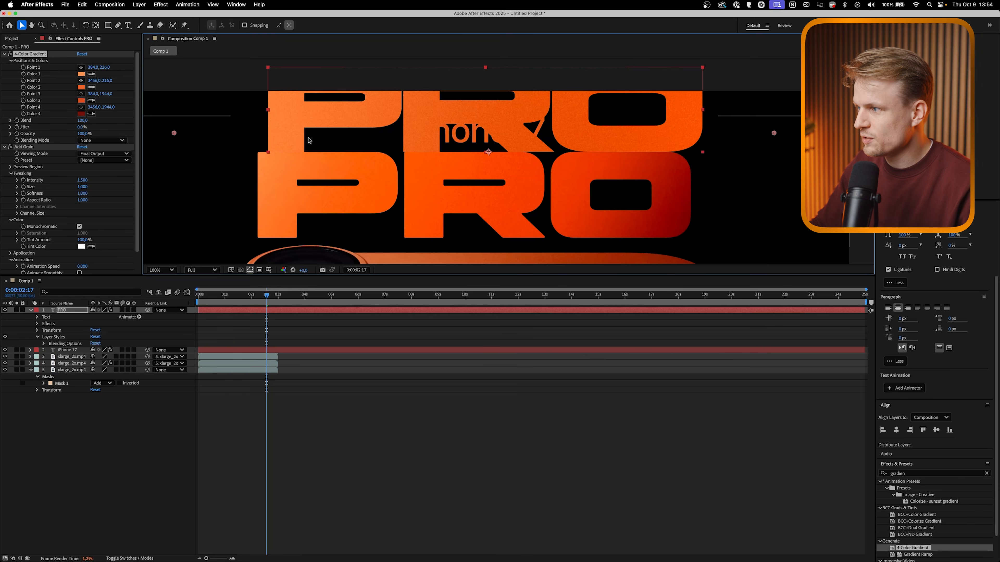
click(81, 70)
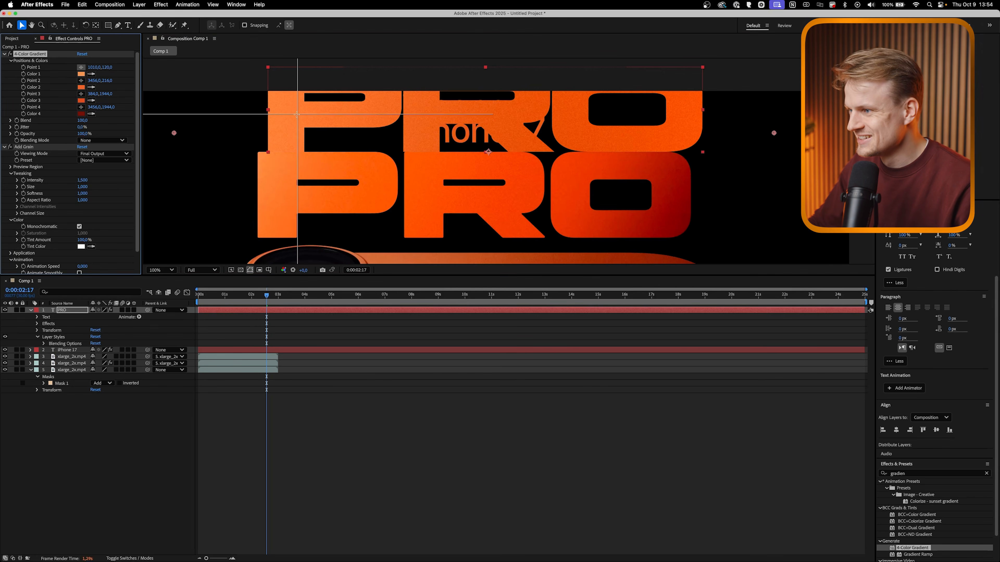
click(270, 102)
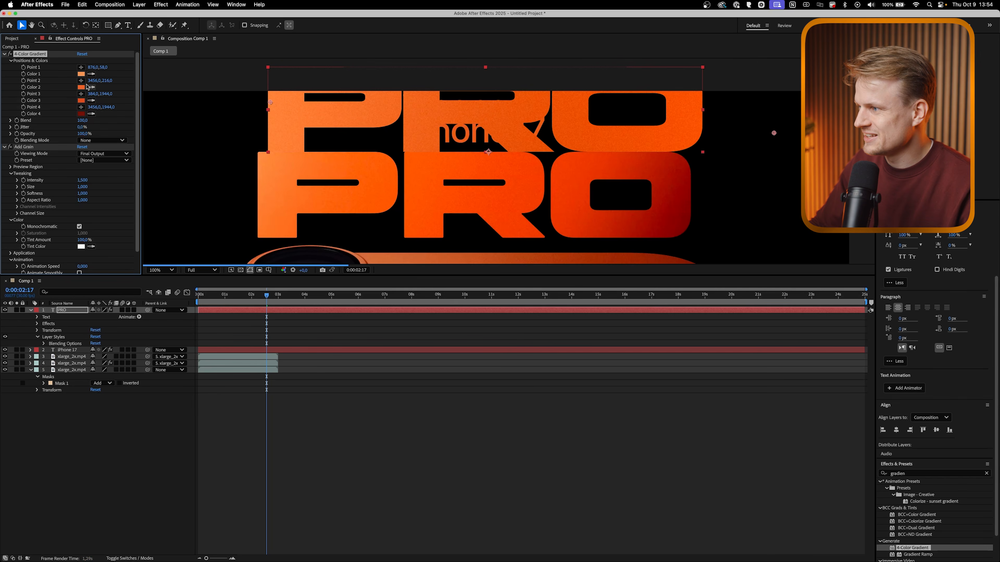
click(81, 81)
click(410, 109)
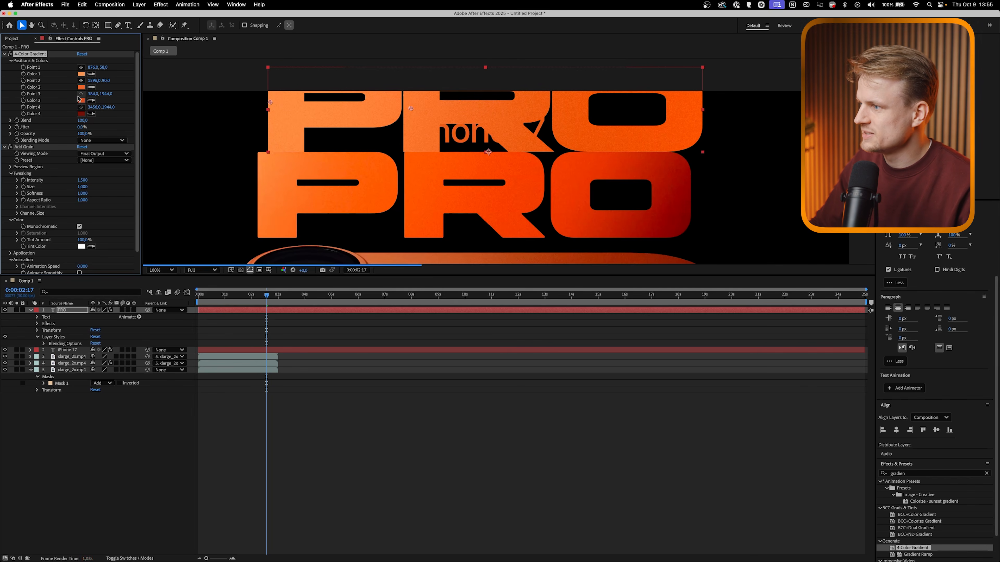
- Place gradient Point 3 near the R's far edge at about 2214, 92 and Point 4 at the O's outer edge at about 3058, 242
click(81, 94)
click(531, 109)
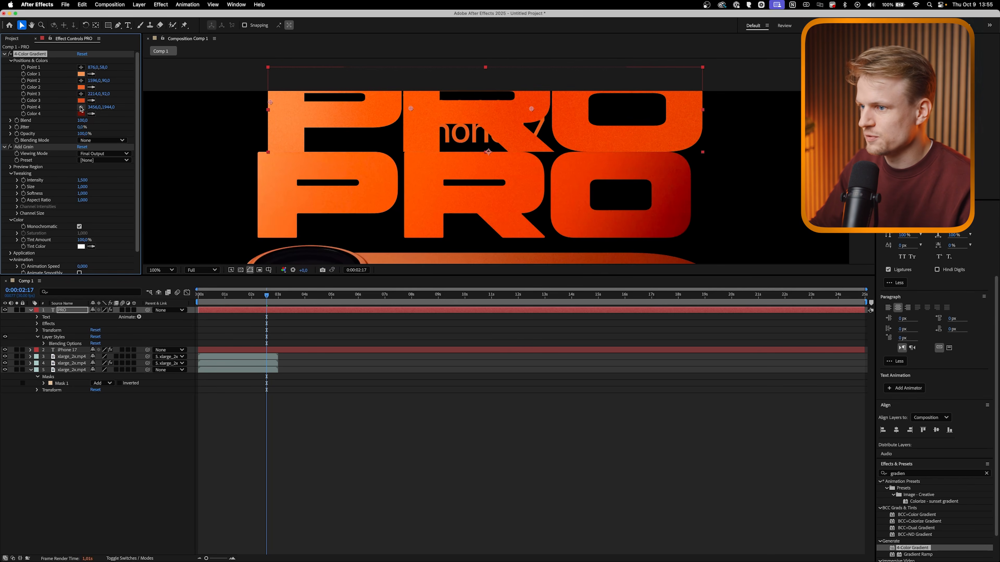
click(81, 107)
click(696, 139)
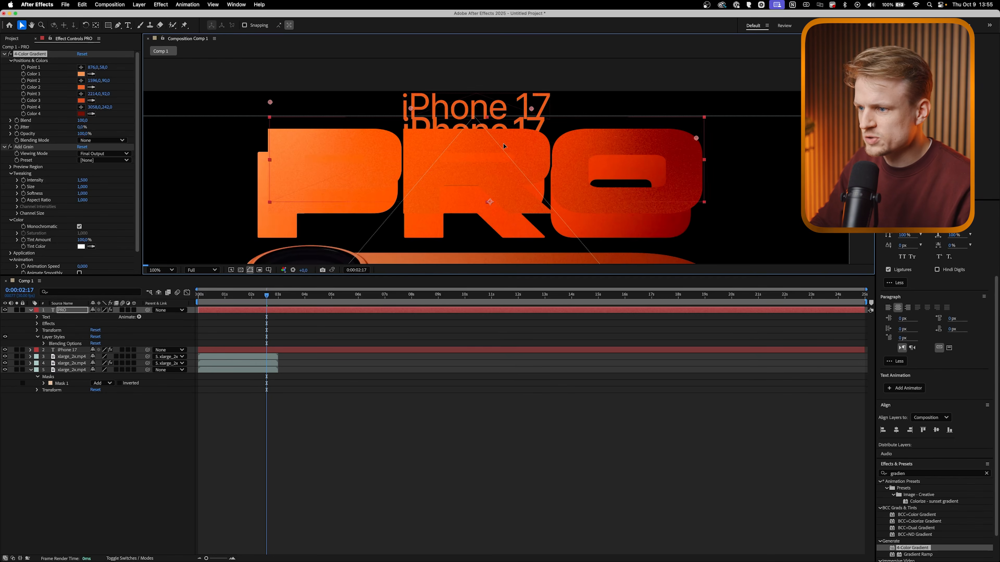
- Move the "PRO" text over the original title and shift gradient Point 4 to about 3082, 734 near the O's lower corner
drag(500, 177, 492, 180)
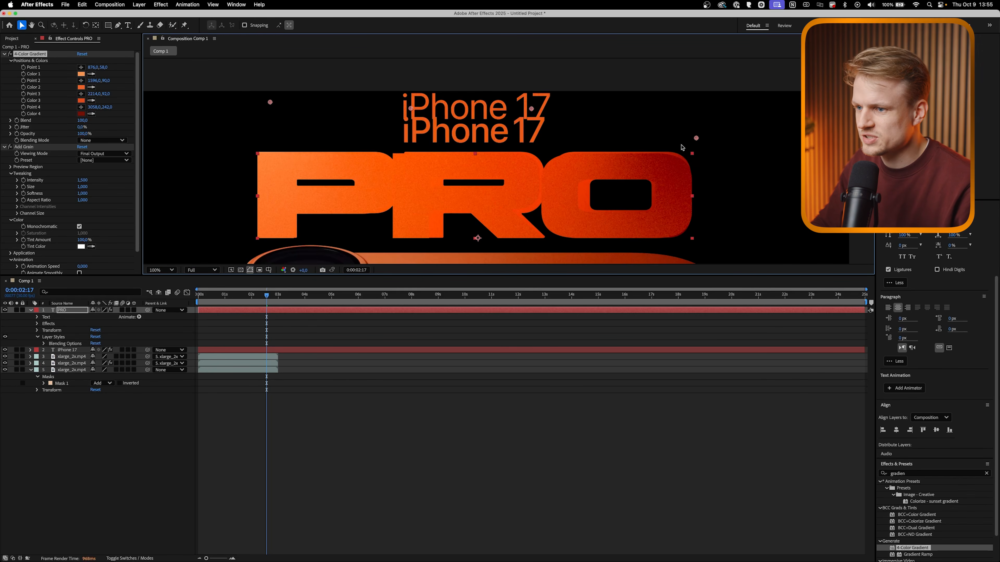
drag(696, 138, 701, 227)
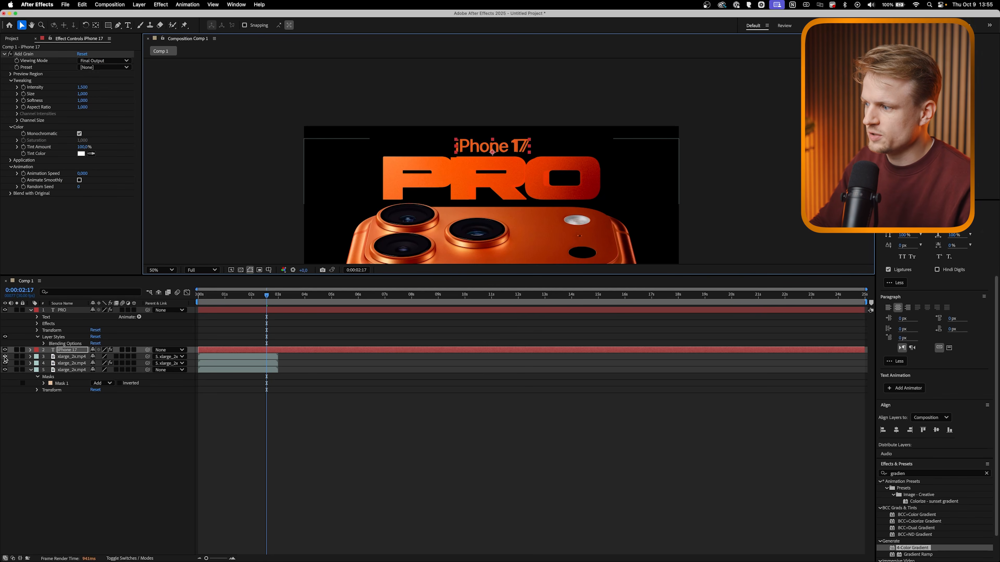
- Hide the uppermost video layer, which holds the original title, and check the recreated text on its own
click(5, 357)
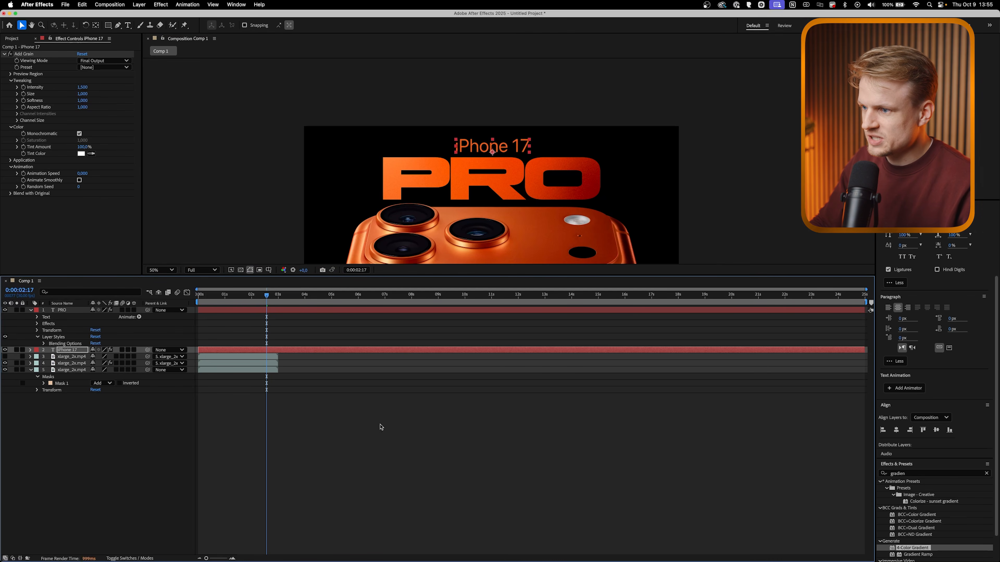
click(388, 429)
key(period)
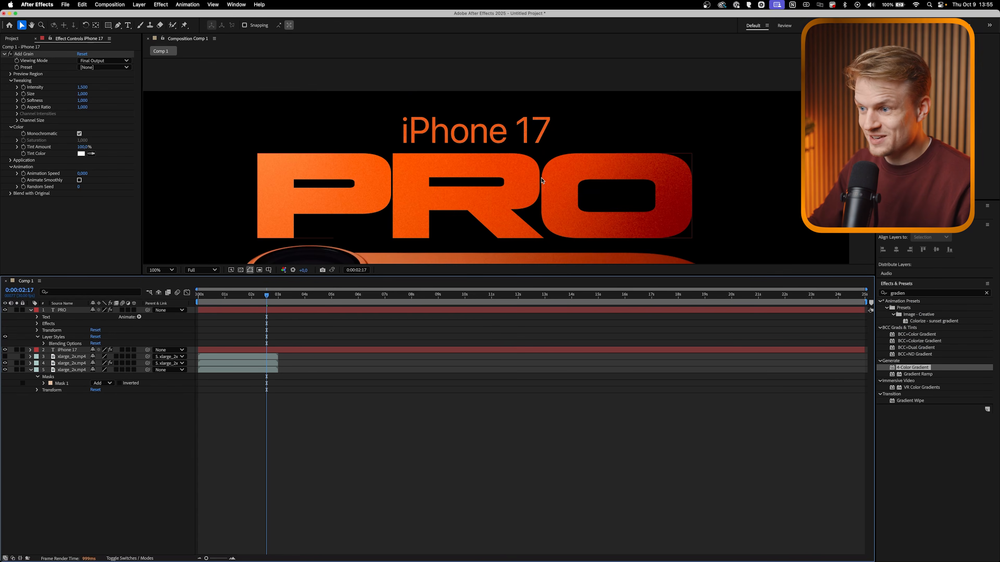
- Centre the "iPhone 17" and "PRO" text layers horizontally, aligned to the composition
click(69, 350)
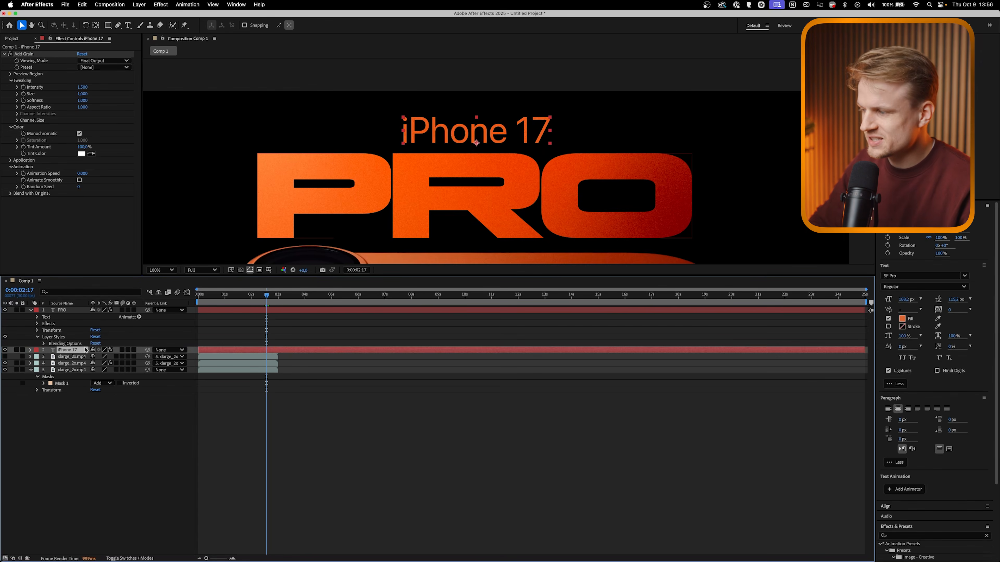
shift+click(63, 311)
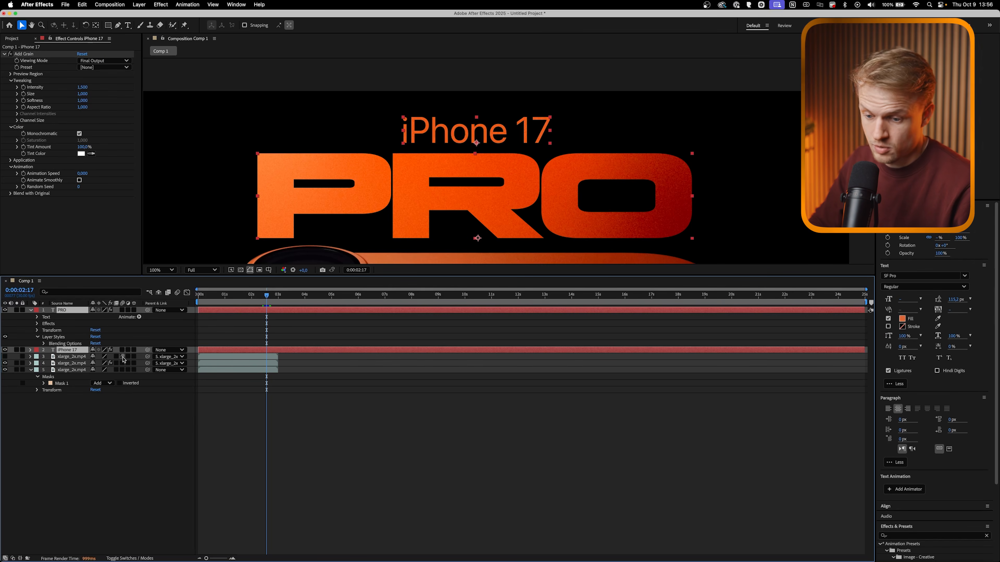
click(905, 509)
right_click(905, 509)
click(904, 507)
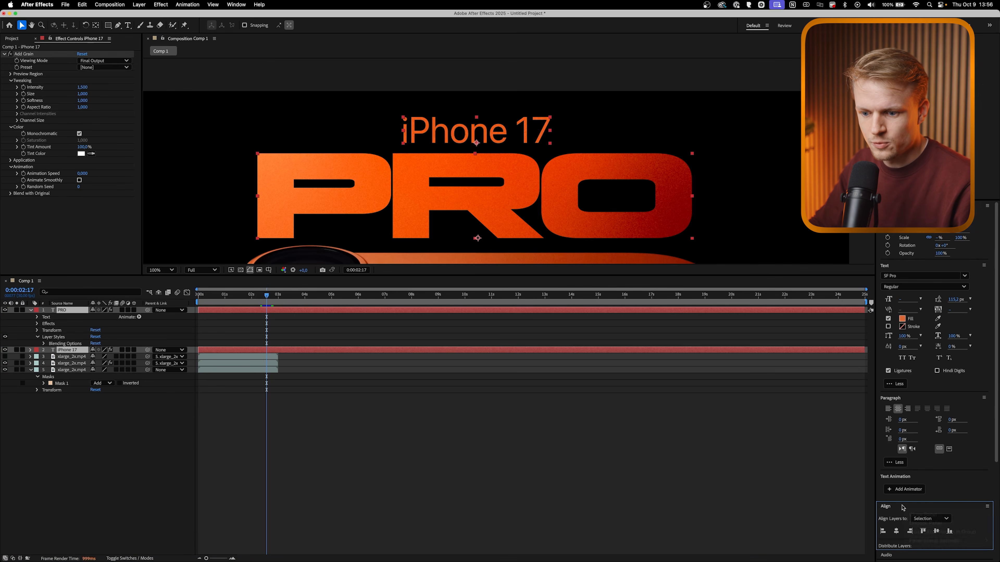
click(917, 519)
click(929, 531)
click(896, 531)
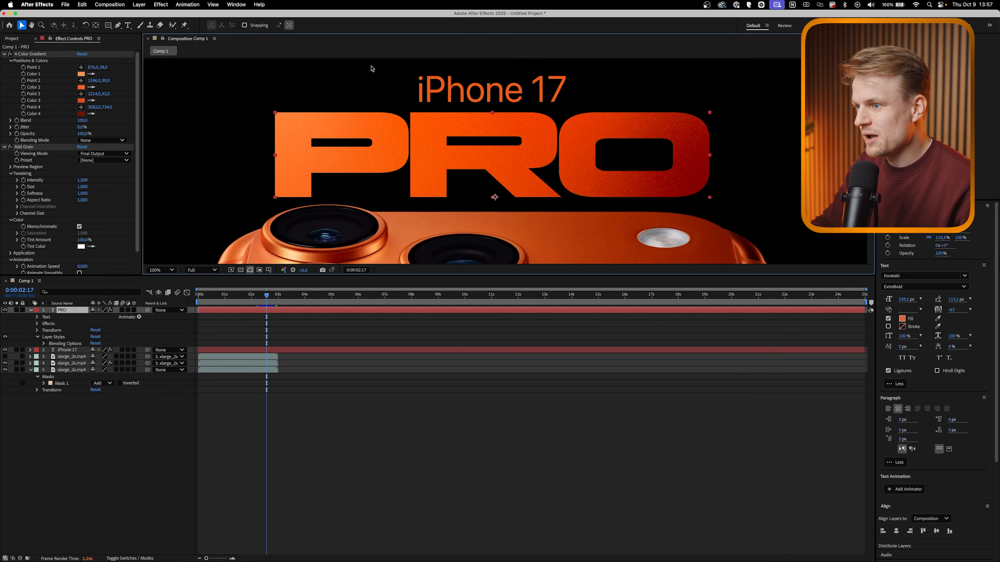
- Create a shape layer from the "PRO" text
right_click(63, 311)
mouse_move(103, 478)
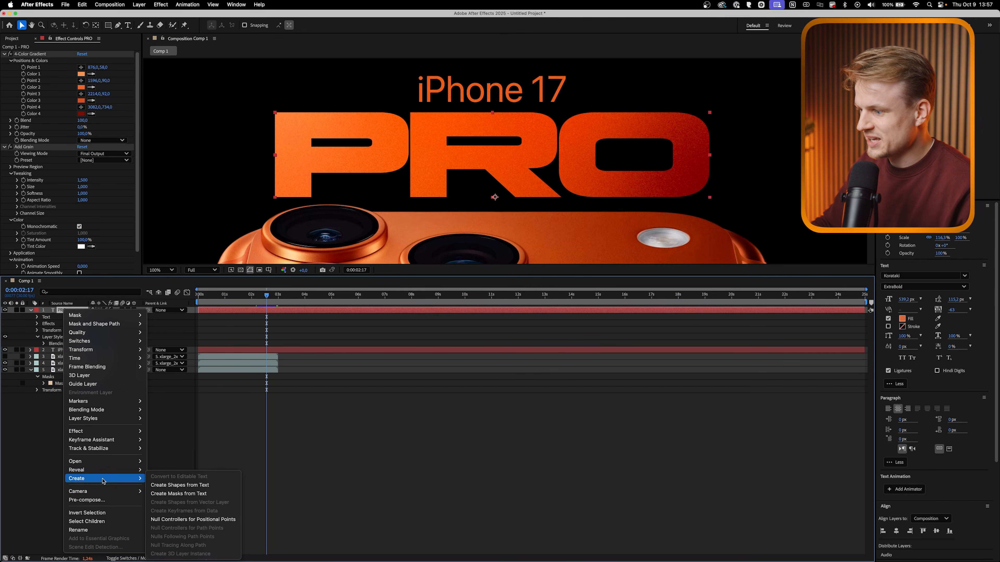
click(191, 487)
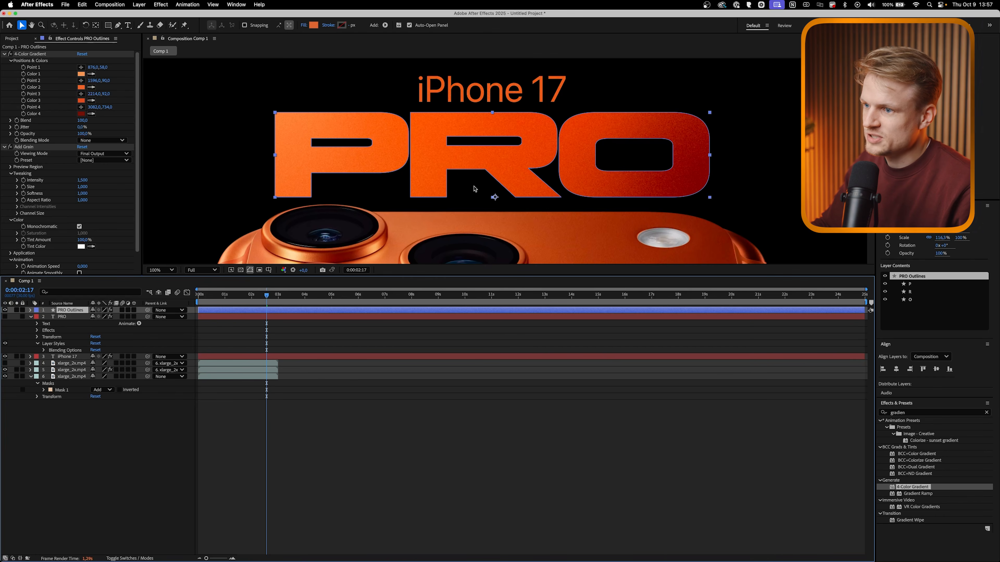
- Set a Path keyframe on the P's first path in the PRO outlines at 0:00:02:12
click(31, 310)
click(37, 317)
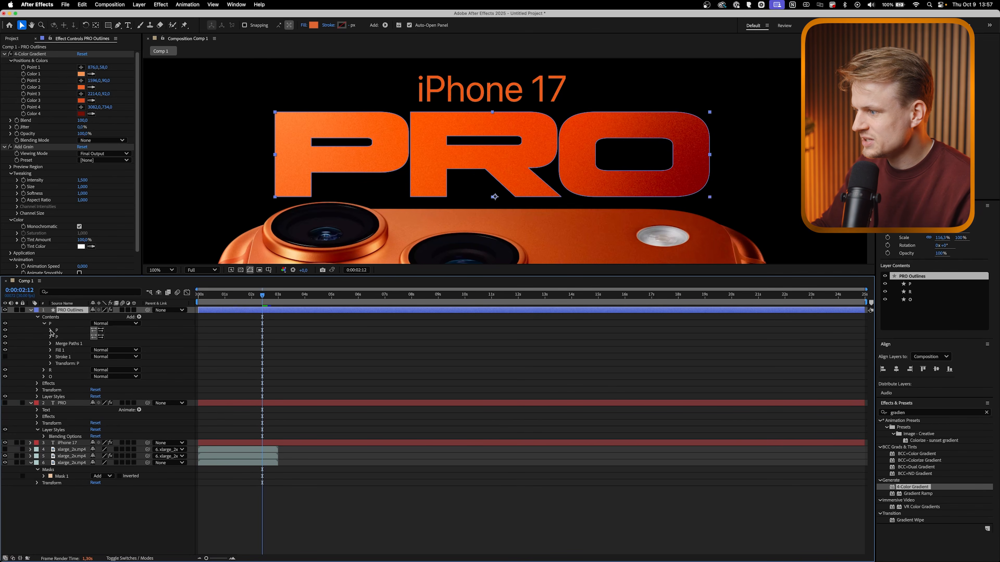
click(51, 331)
click(73, 337)
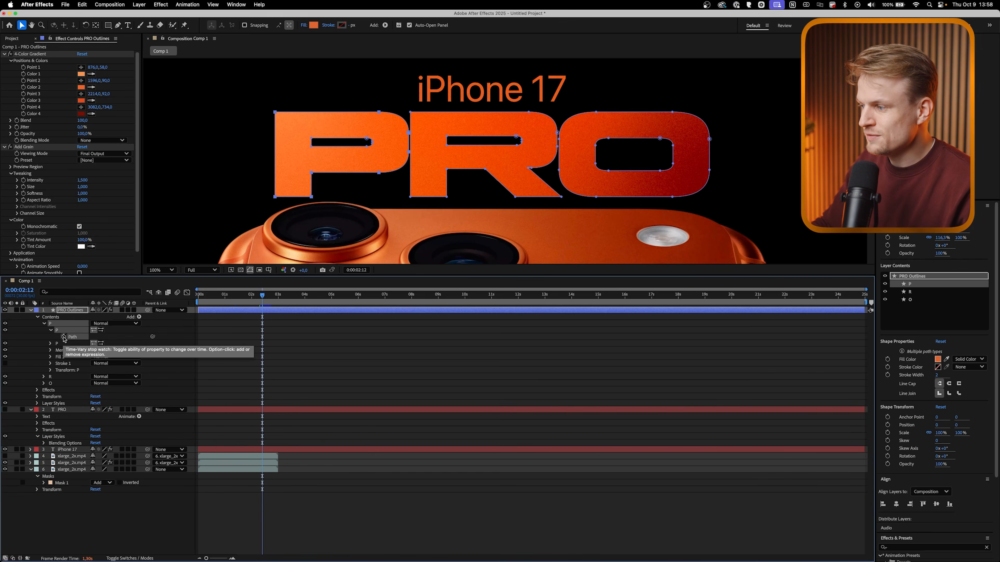
click(63, 337)
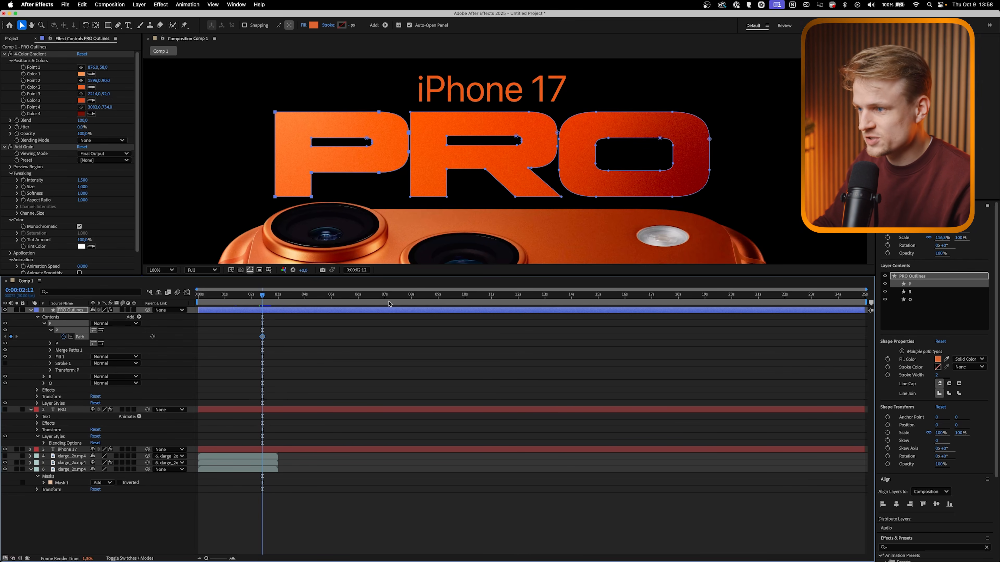
scroll(524, 104, left, 1)
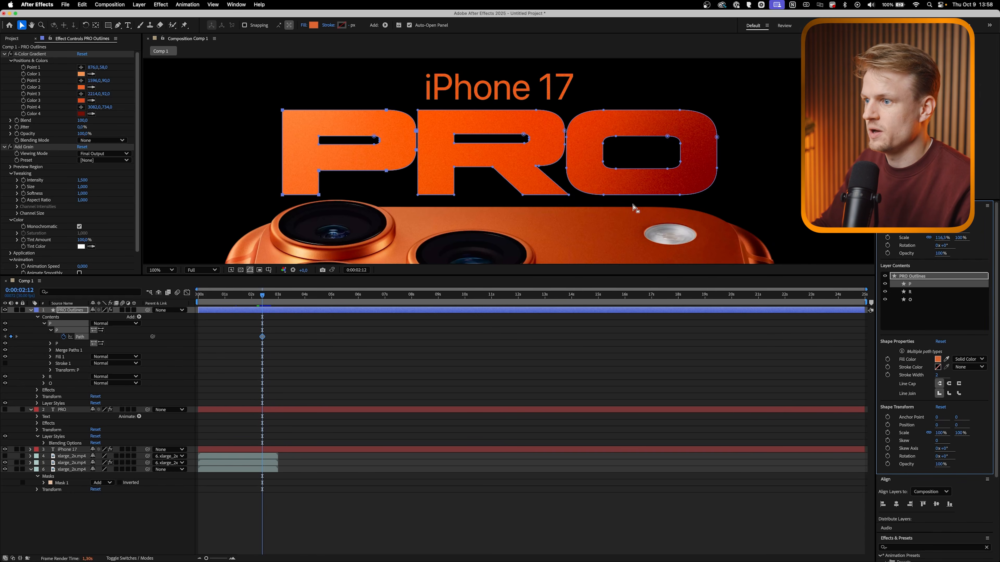
- Parent the PRO Outlines layer to the lowest video layer and hide the "iPhone 17" text layer
scroll(636, 209, down, 2)
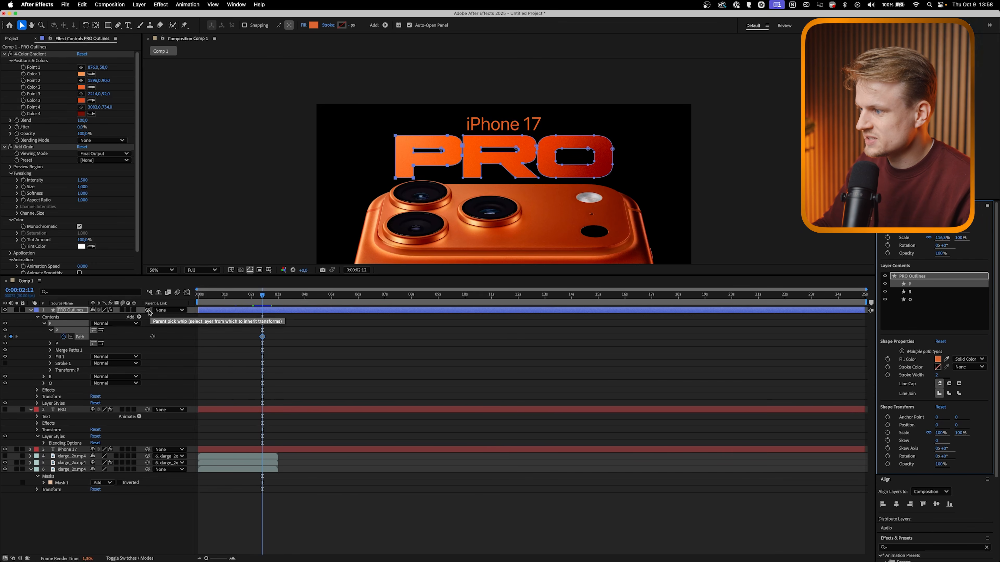
drag(147, 311, 80, 470)
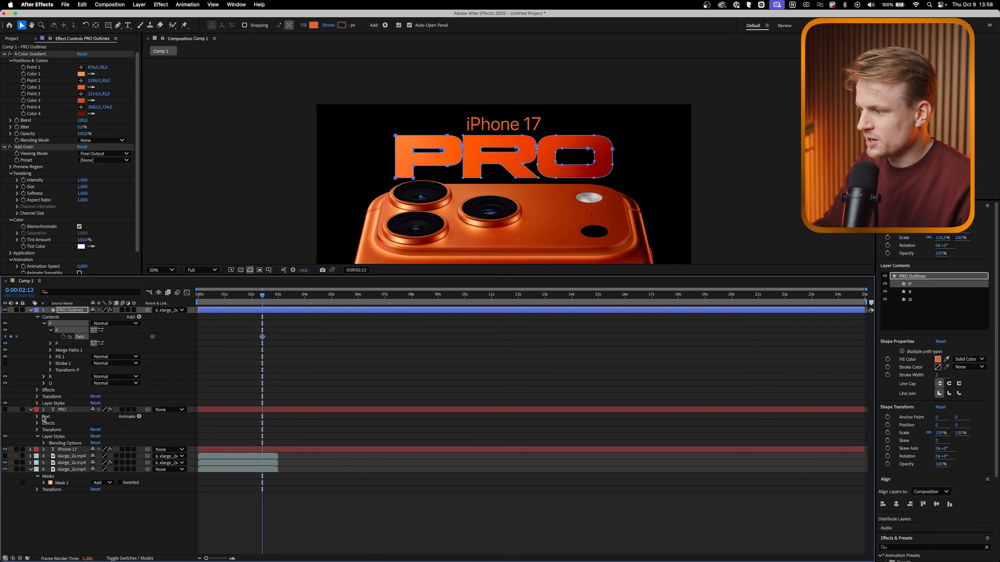
click(5, 450)
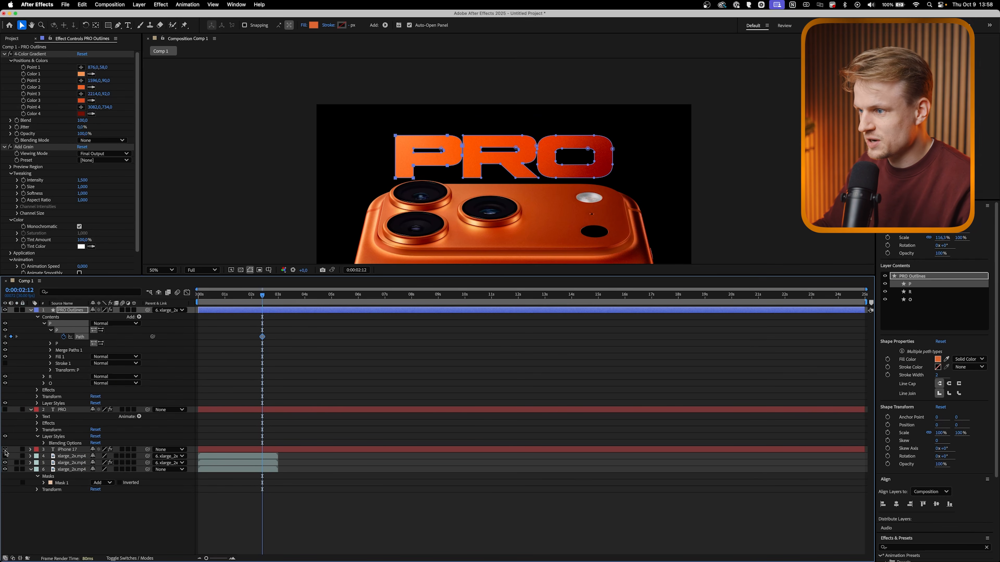
- Move the lowest video layer down to position 1920, 2053, enlarge the composition view and go to 0:00:02:24
click(75, 470)
key(p)
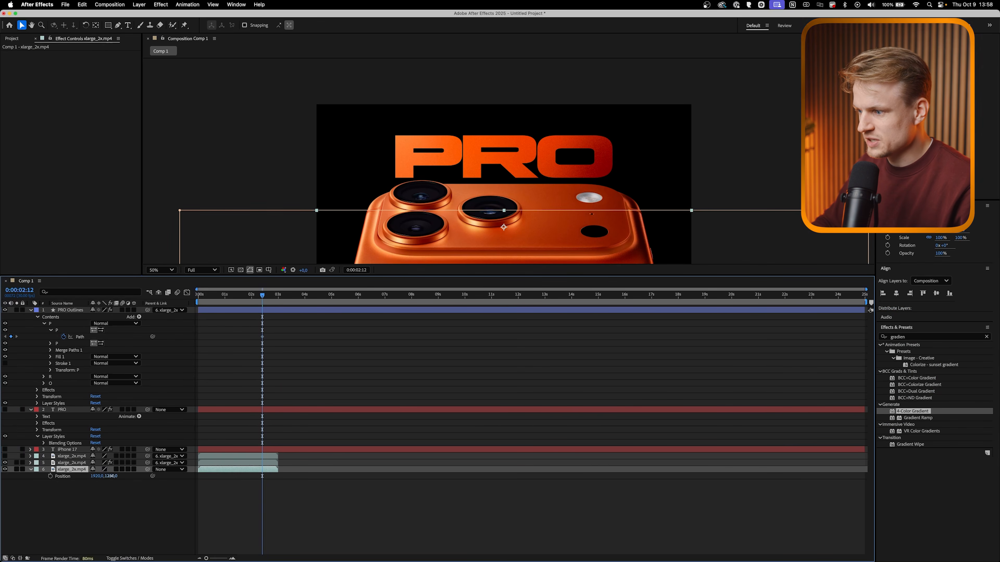
drag(112, 476, 133, 476)
key(space)
drag(496, 137, 491, 204)
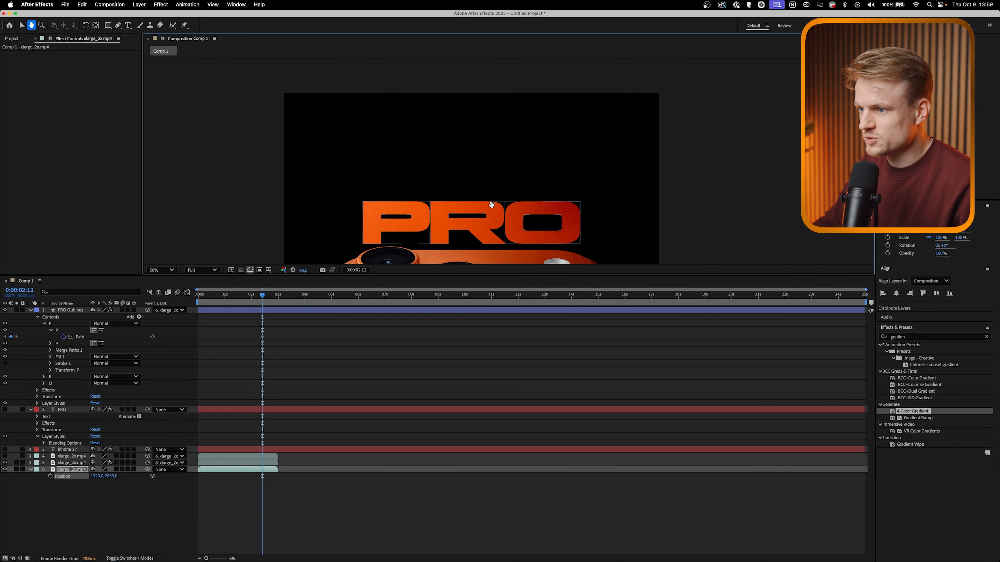
drag(473, 275, 471, 358)
key(space)
drag(482, 296, 538, 266)
key(space)
key(space)
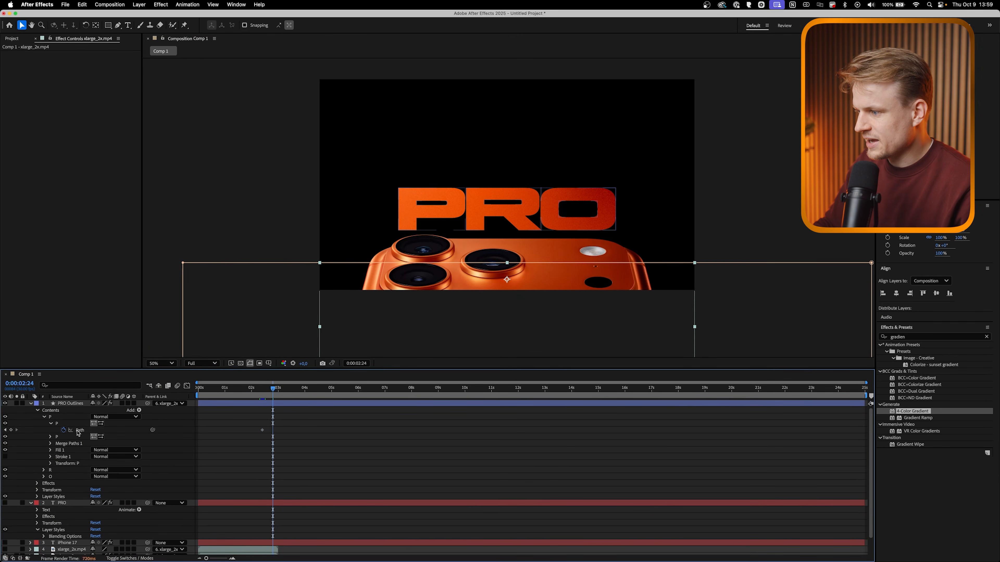
- Show the rulers and place a horizontal guide near the upper edge of the composition, above the "PRO" letters
click(80, 431)
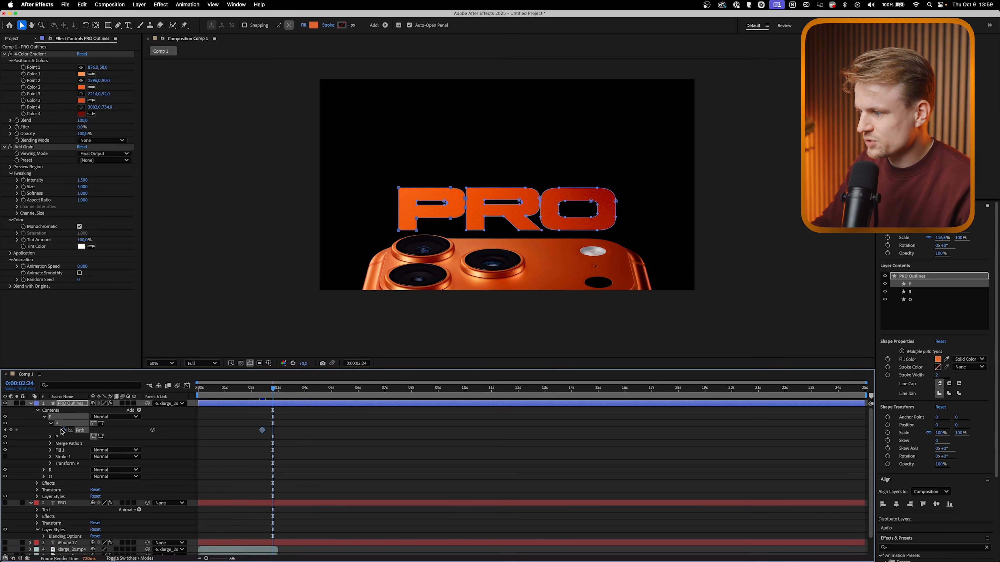
click(70, 403)
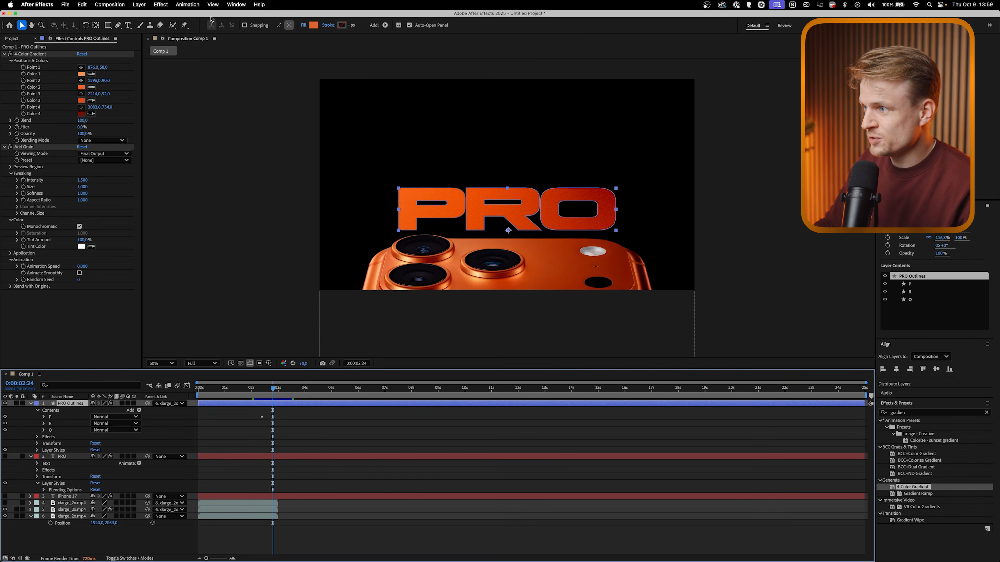
click(212, 5)
click(255, 84)
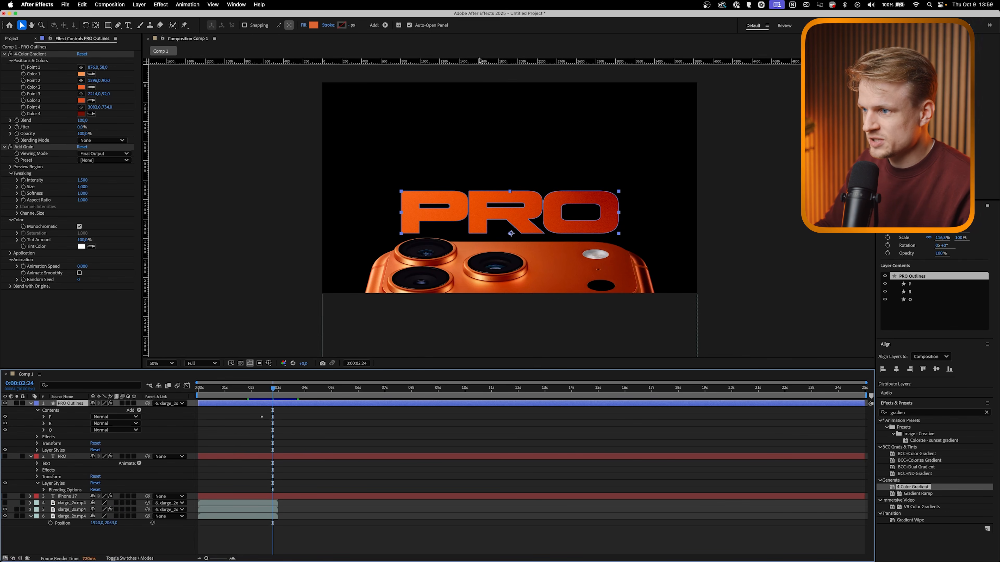
drag(481, 65, 590, 104)
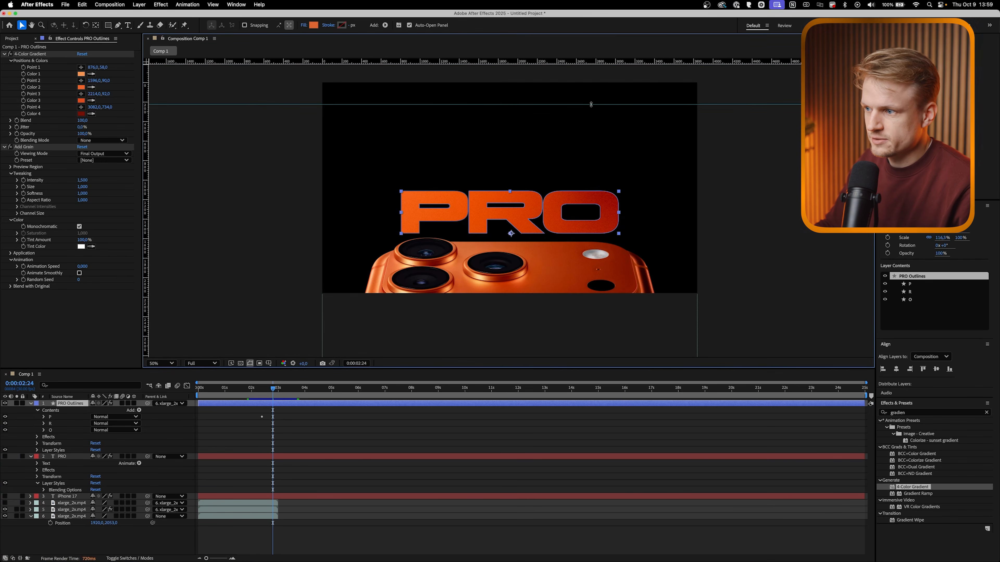
- Try to stretch the P upward by raising its upper outline points together with its whole counter at 0:00:02:24
click(43, 417)
click(57, 424)
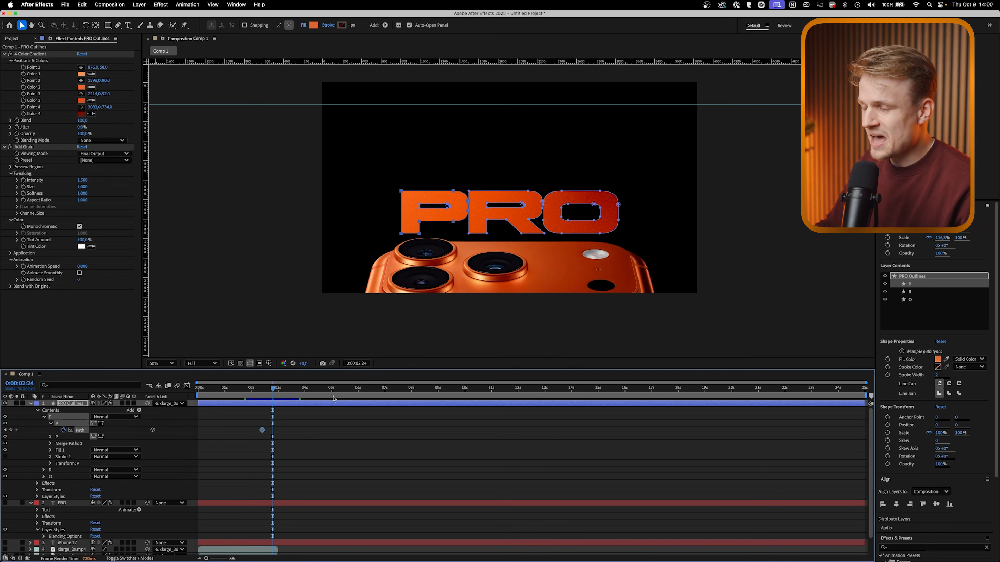
scroll(389, 175, up, 1)
drag(267, 249, 337, 274)
scroll(89, 437, down, 1)
drag(316, 199, 489, 280)
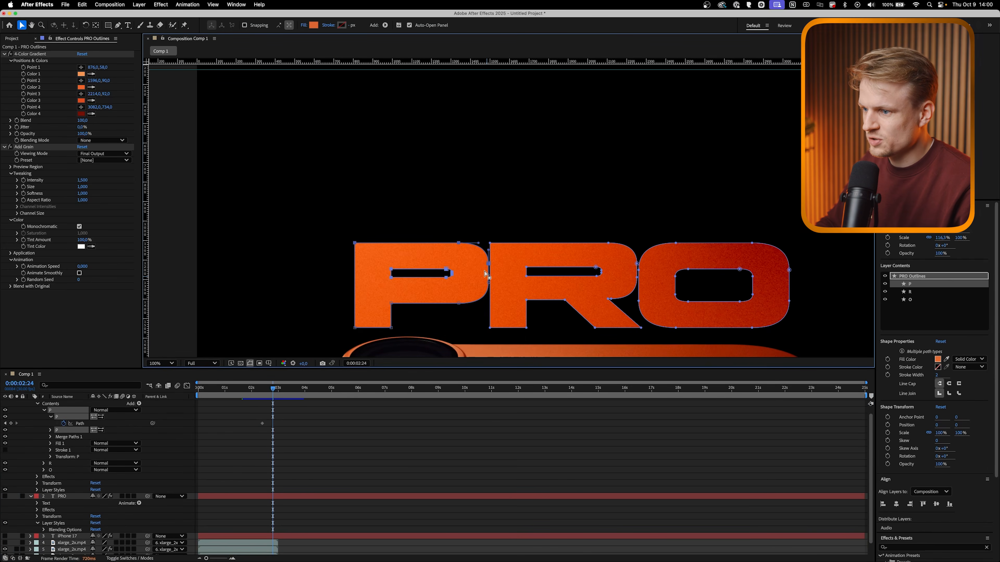
drag(357, 245, 360, 104)
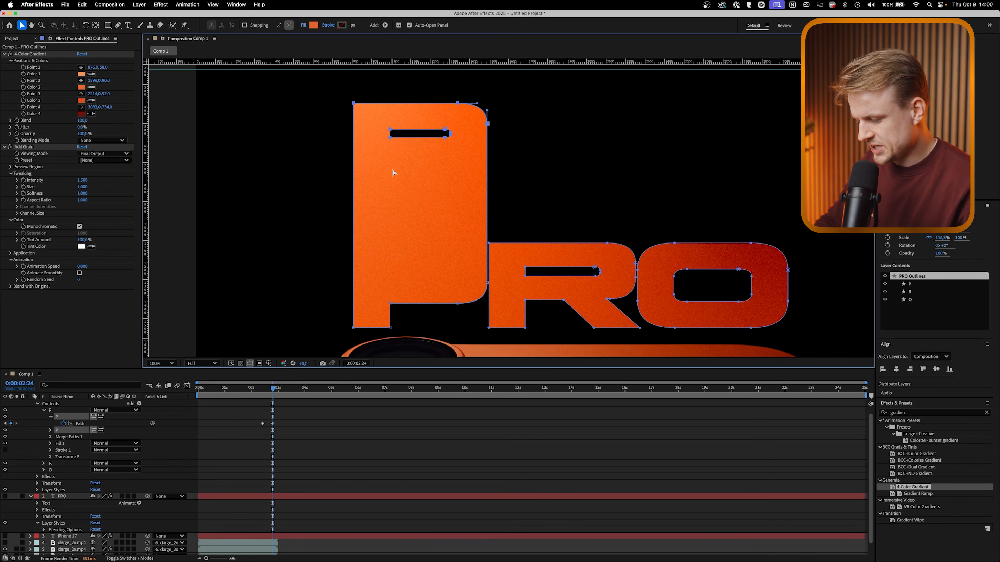
key(super+z)
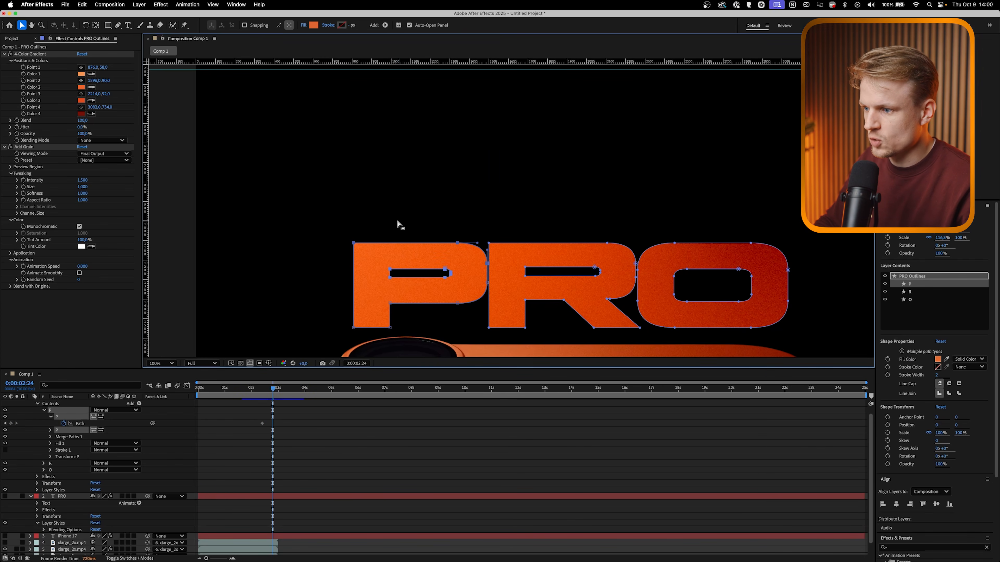
- Try other selections of the P's upper points at 0:00:02:24 for stretching the letter up to the guide
drag(336, 225, 491, 268)
drag(445, 244, 444, 103)
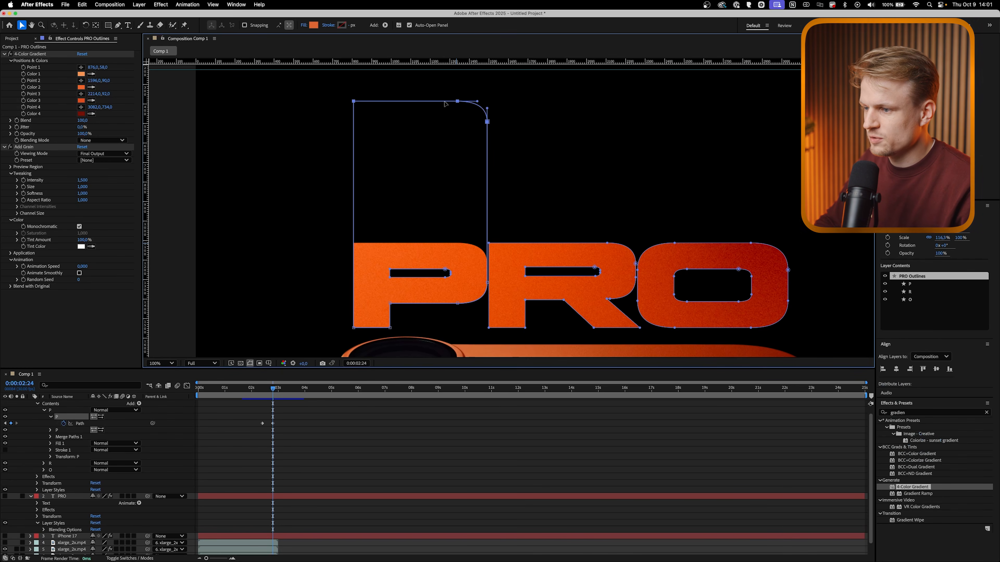
key(super+z)
key(comma)
drag(415, 217, 484, 143)
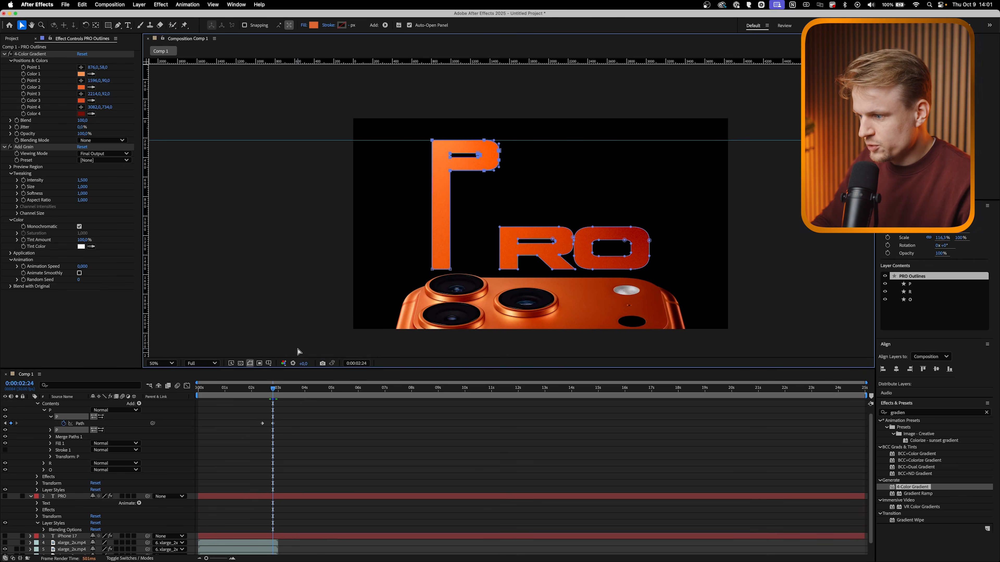
key(super+z)
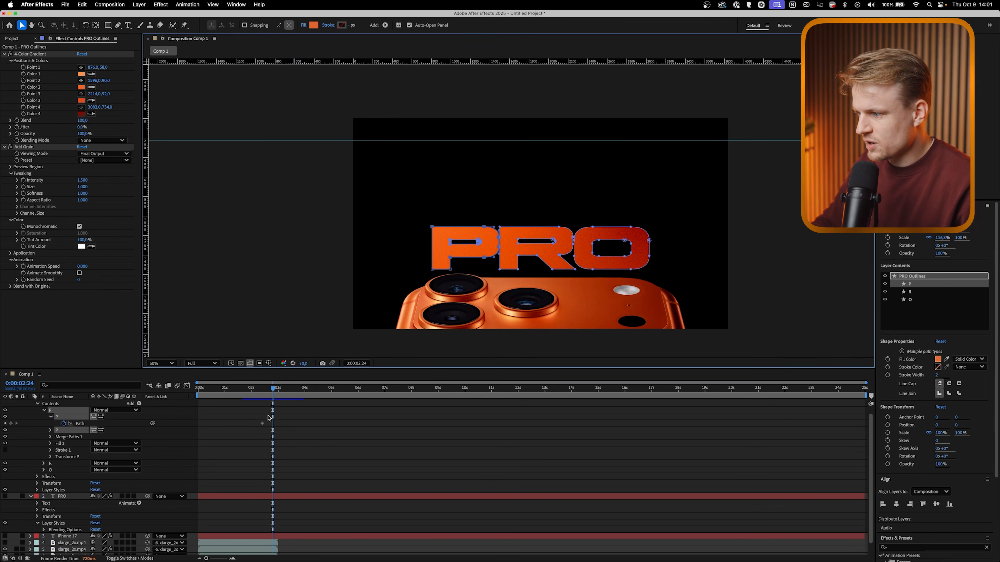
- Return to the P's first path keyframe at 0:00:02:12 and set a Path keyframe on its second path there
click(5, 424)
click(51, 416)
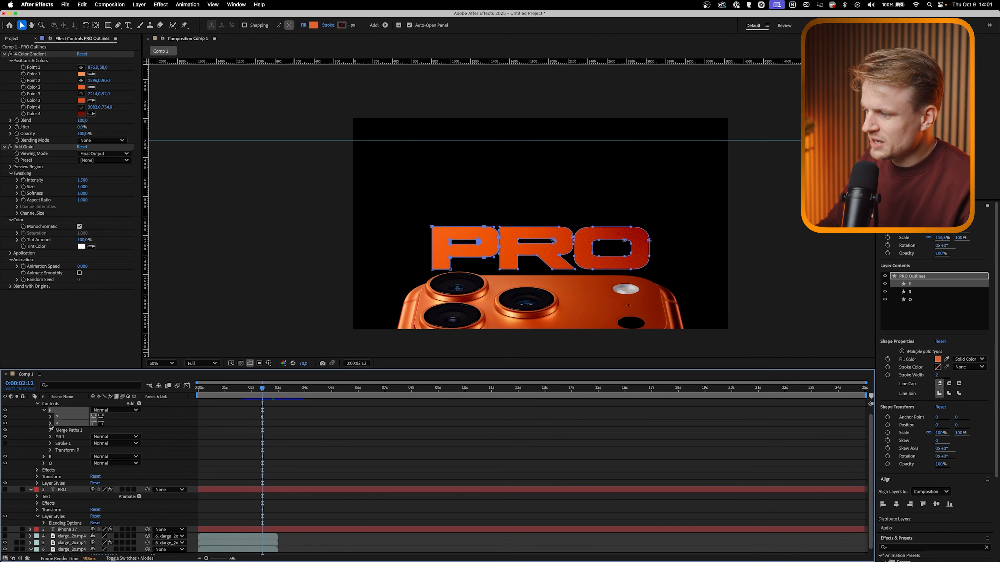
click(50, 424)
click(63, 437)
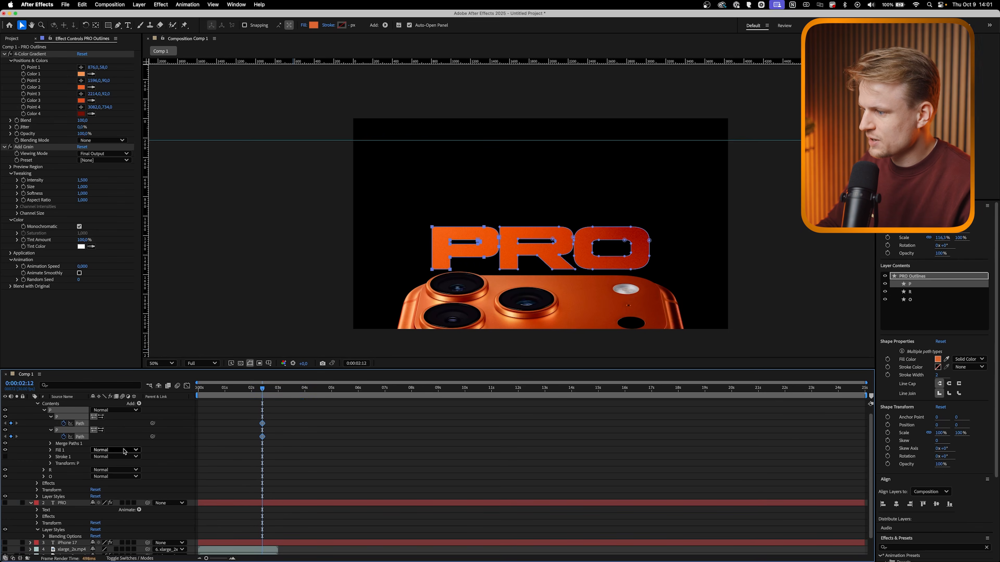
- Set Path keyframes on both of the R's paths at 0:00:02:12
click(44, 470)
click(50, 476)
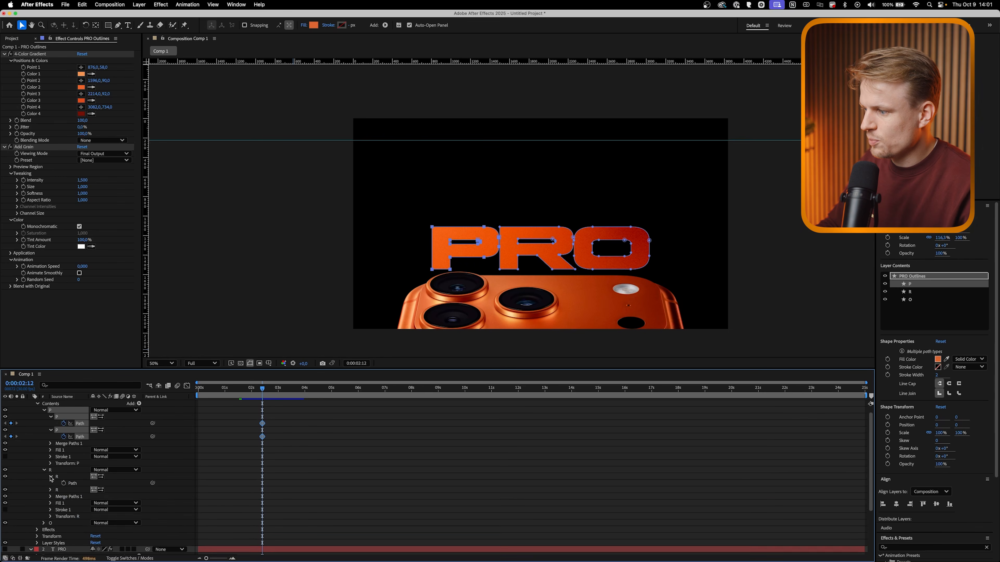
click(51, 490)
click(63, 496)
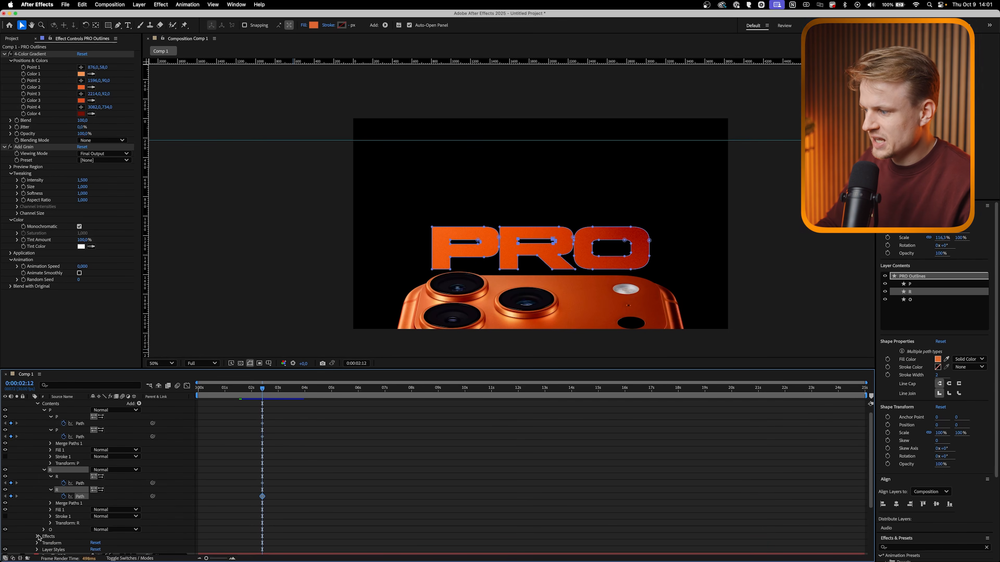
- Set Path keyframes on both of the O's paths at 0:00:02:12 and move the playhead to 0:00:02:27
click(43, 528)
click(43, 530)
scroll(46, 529, down, 2)
click(51, 504)
click(50, 518)
click(63, 511)
click(63, 525)
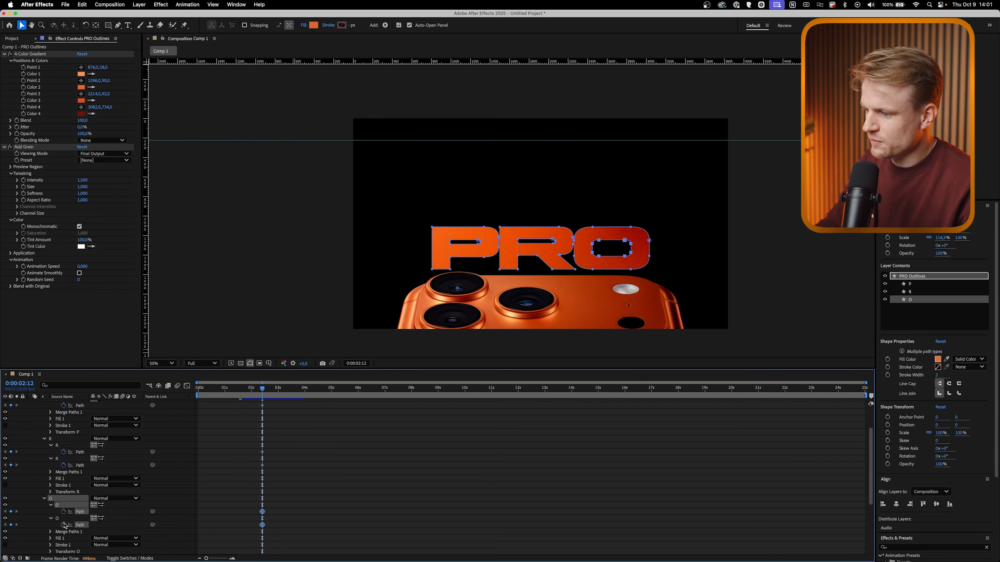
click(275, 389)
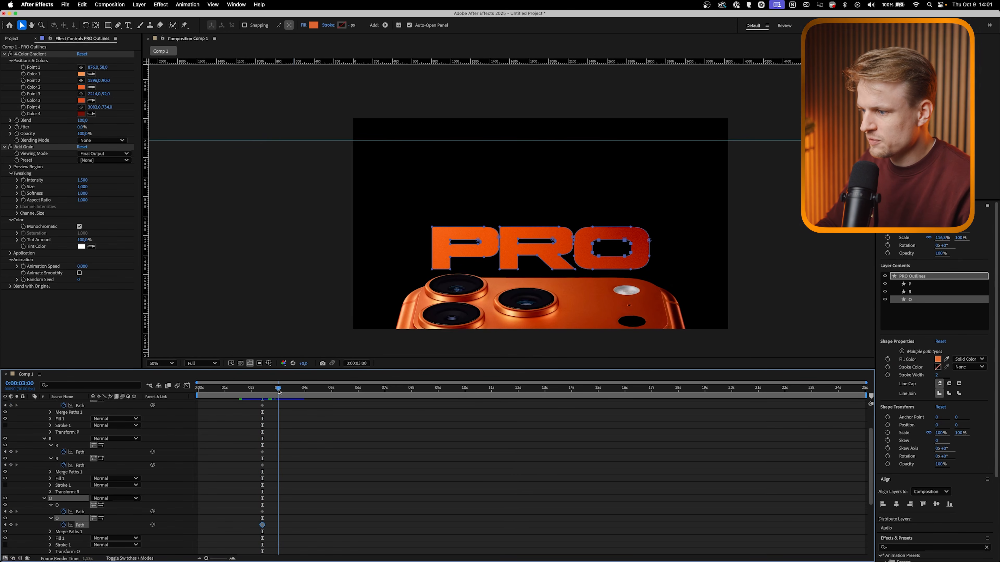
- Try to stretch all three "PRO" letters up to the guide with a single selection of their upper points
drag(717, 178, 428, 263)
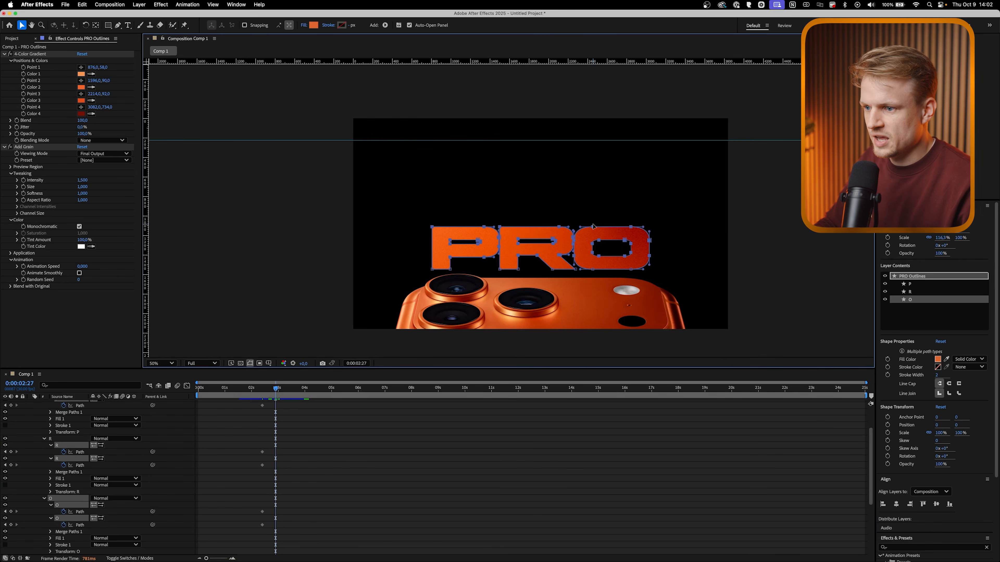
drag(593, 229, 593, 141)
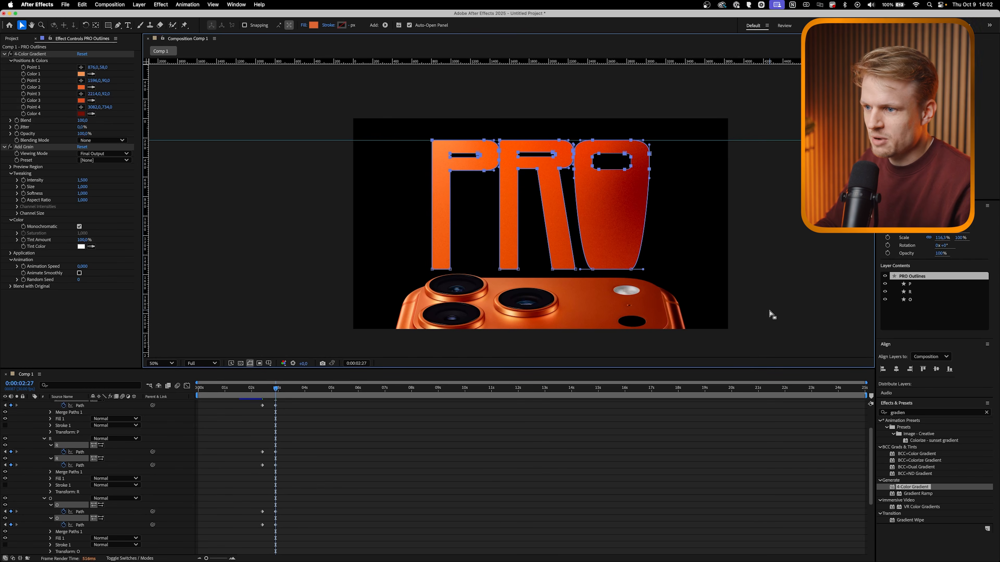
key(cmd+z)
- At 0:00:02:27, raise the upper points of the P, R and O to the guide, letter by letter, to make them tall
drag(414, 216, 499, 254)
drag(395, 215, 483, 140)
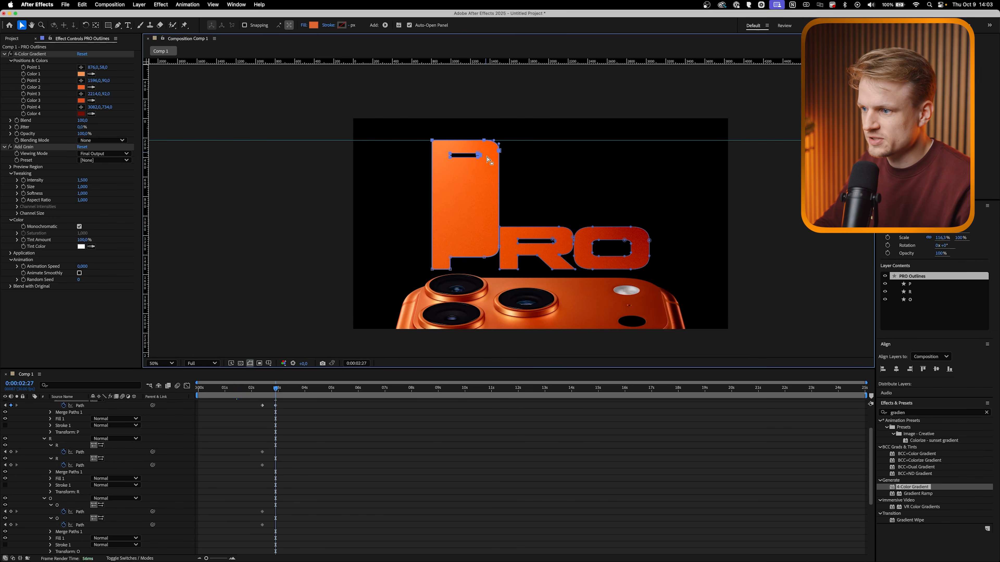
drag(489, 214, 573, 258)
drag(653, 214, 583, 240)
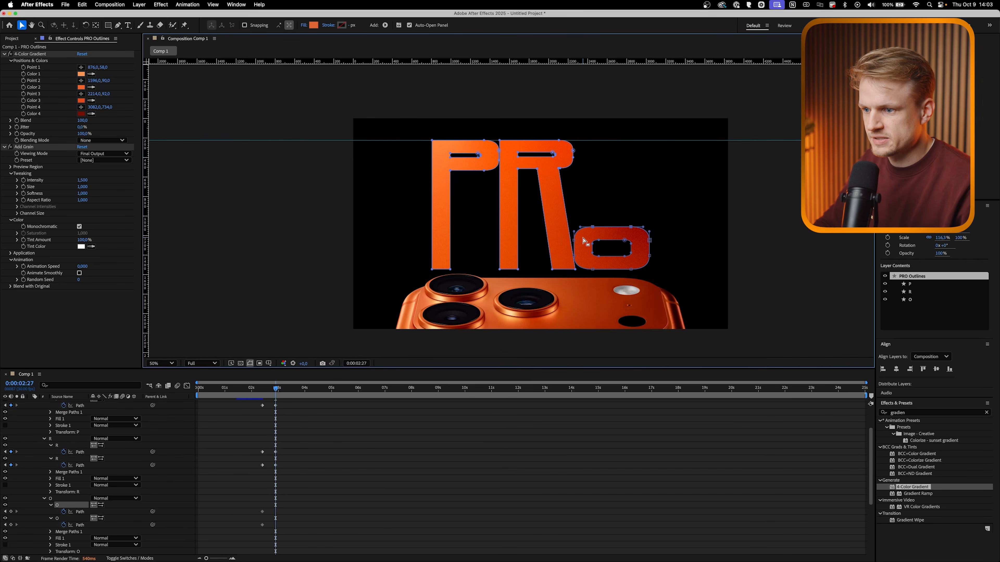
drag(673, 228, 629, 148)
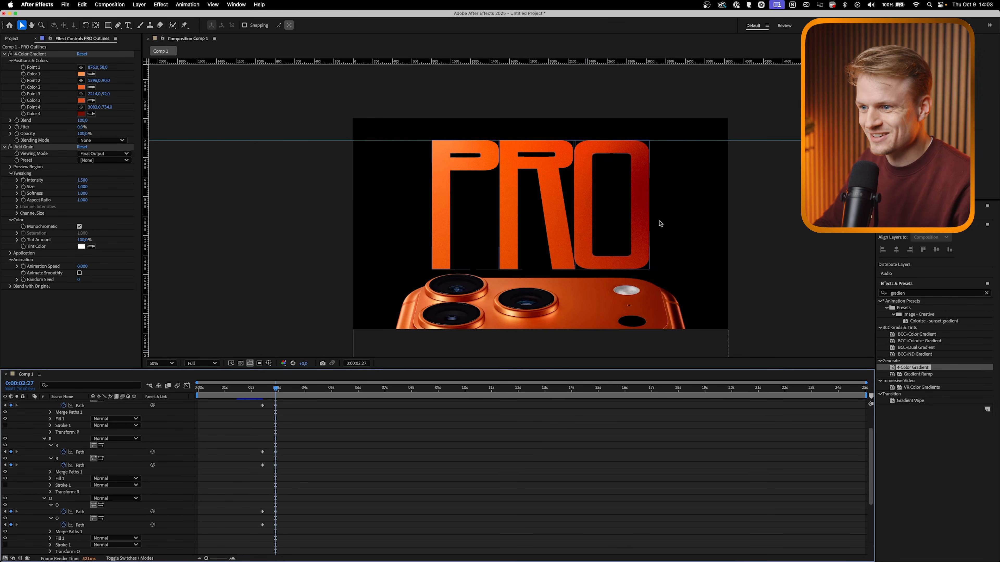
- Narrow the O's inner path symmetrically about its centre at 0:00:02:27 so the letter's counter becomes a slim slot
click(644, 232)
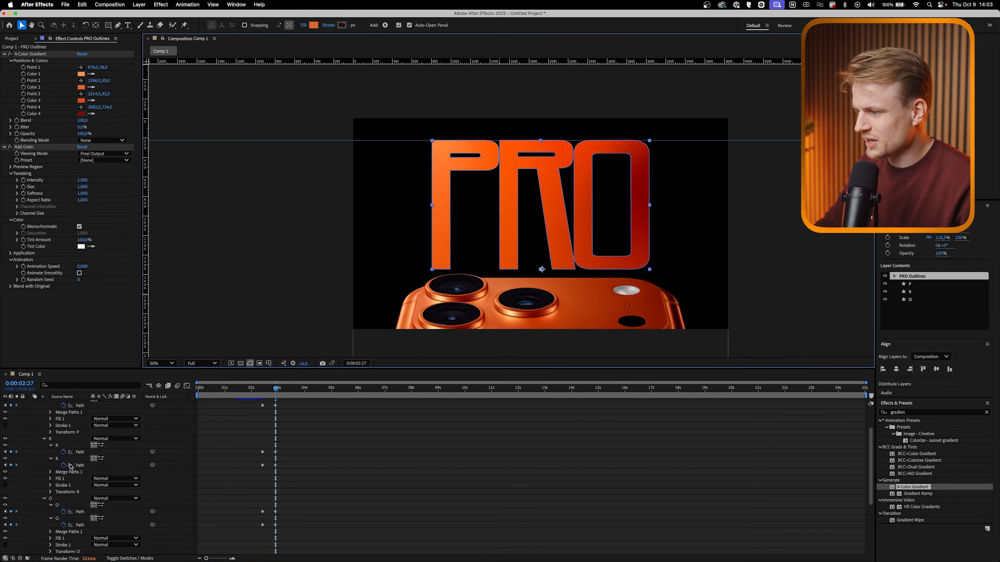
click(72, 512)
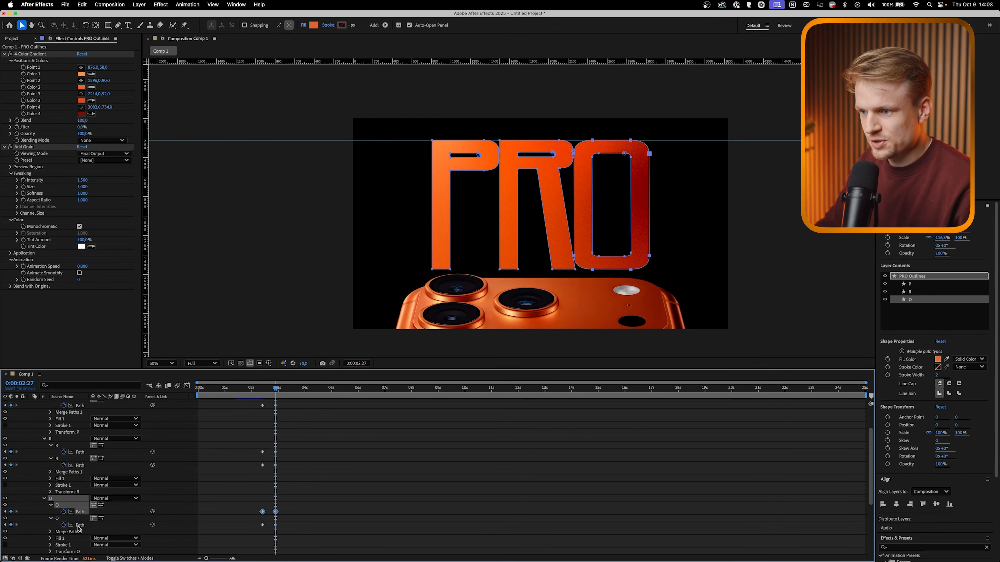
click(79, 526)
drag(585, 149, 634, 271)
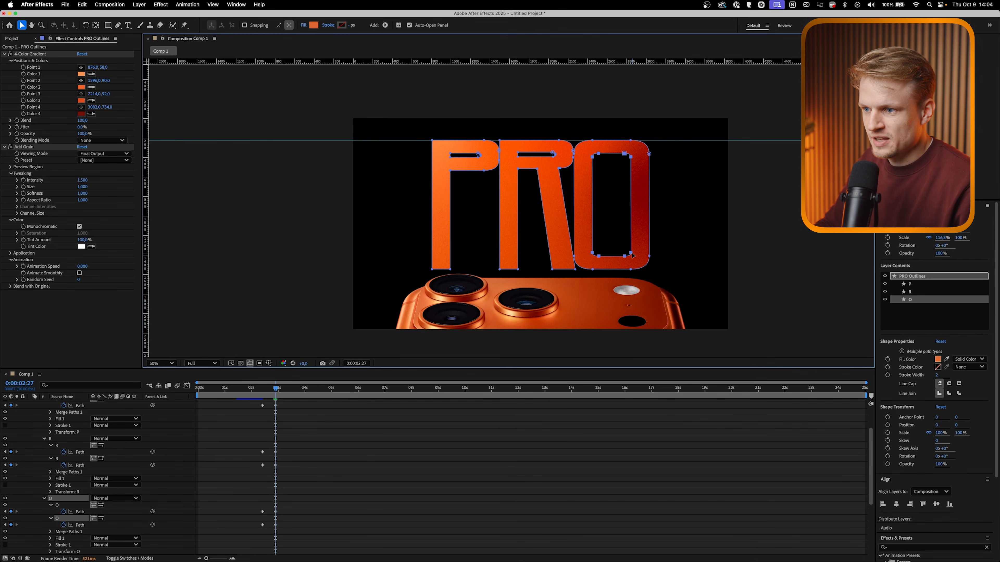
double_click(632, 254)
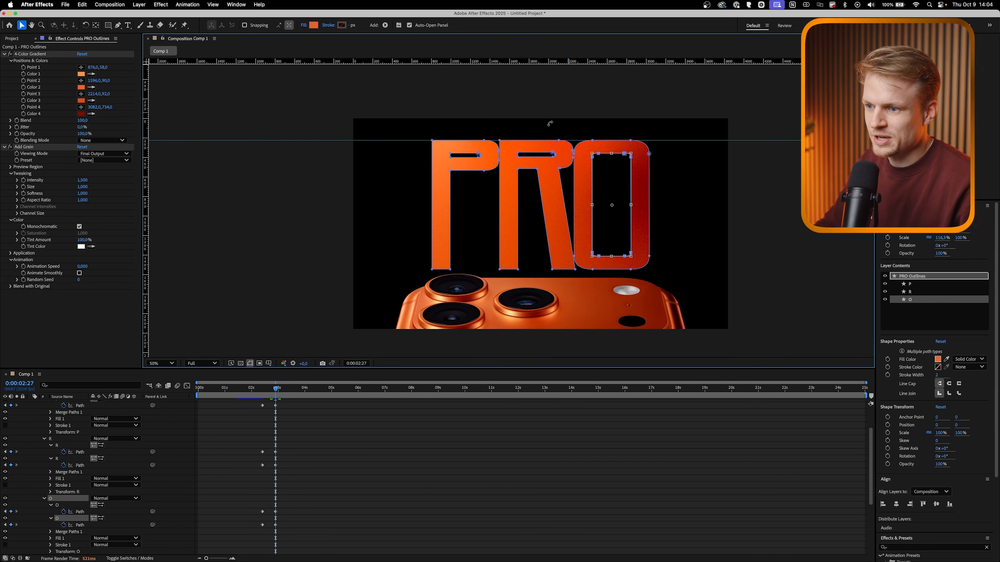
mouse_move(631, 205)
mouse_down()
mouse_move(605, 208)
mouse_move(631, 212)
mouse_move(619, 213)
mouse_up()
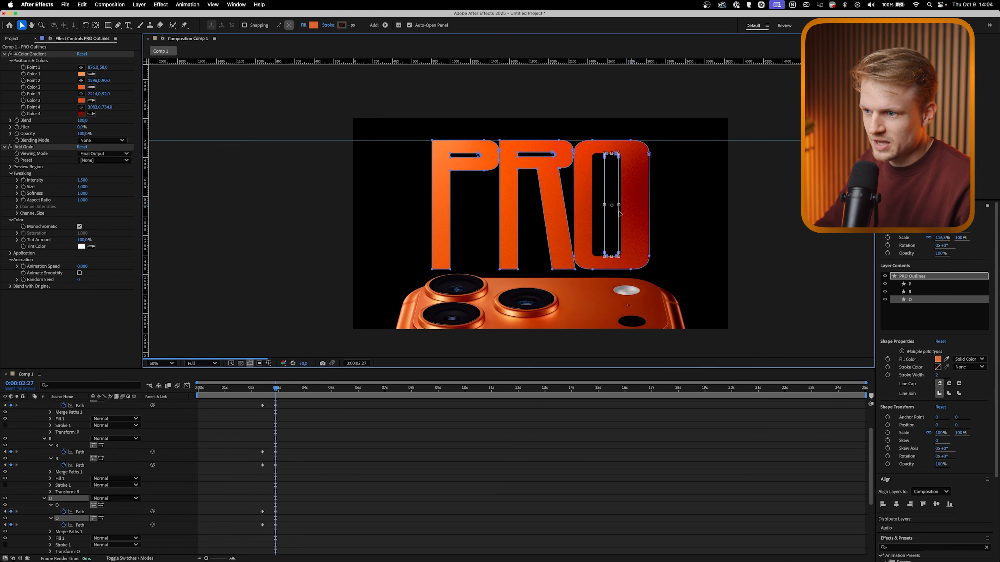
- Step frame by frame between the two sets of Path keyframes to examine how the "PRO" letters stretch
key(super+Left)
key(super+Left)
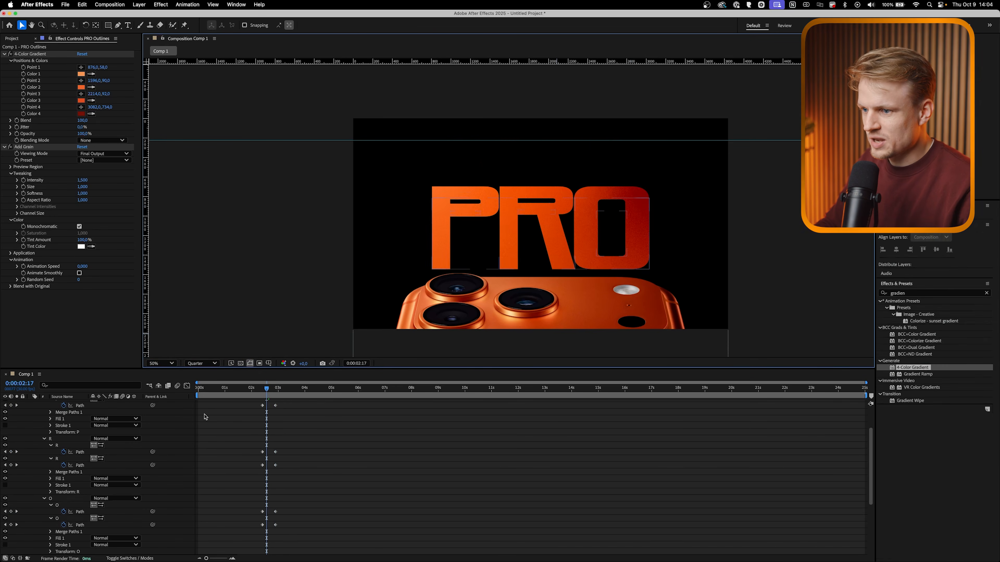
key(super+Right)
key(super+Right)
key(super+Right)
key(super+Right)
key(super+Right)
key(super+Right)
key(super+Right)
key(super+Right)
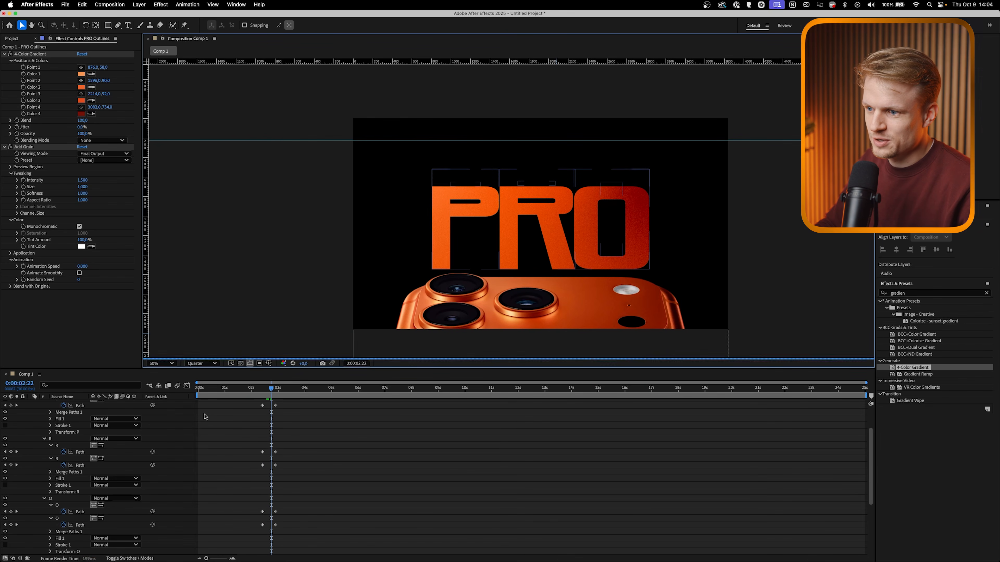
- Reveal only the keyframed Path properties of the PRO Outlines layer and apply Easy Ease to all their keyframes
key(super+Right)
key(super+Right)
key(super+Right)
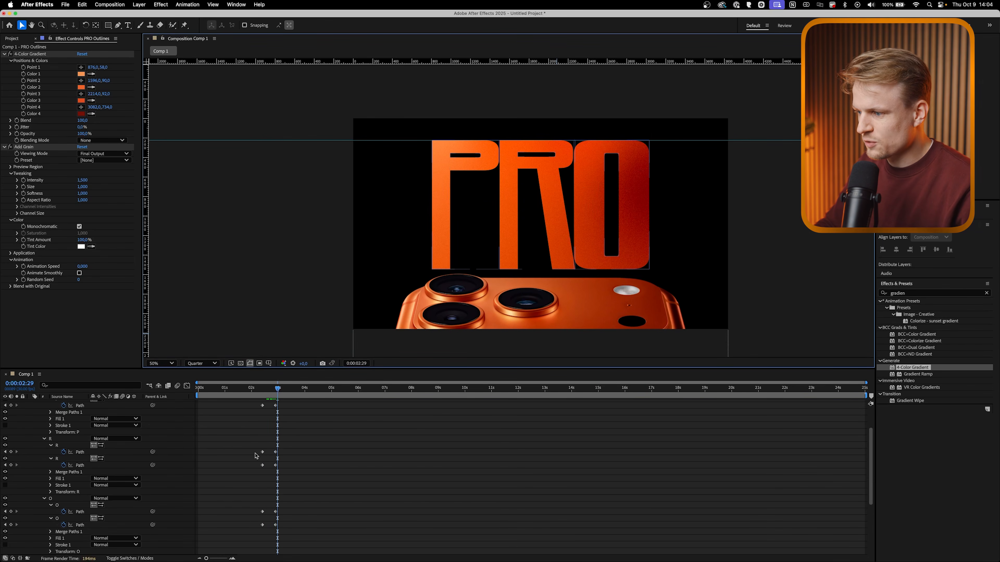
scroll(312, 418, up, 3)
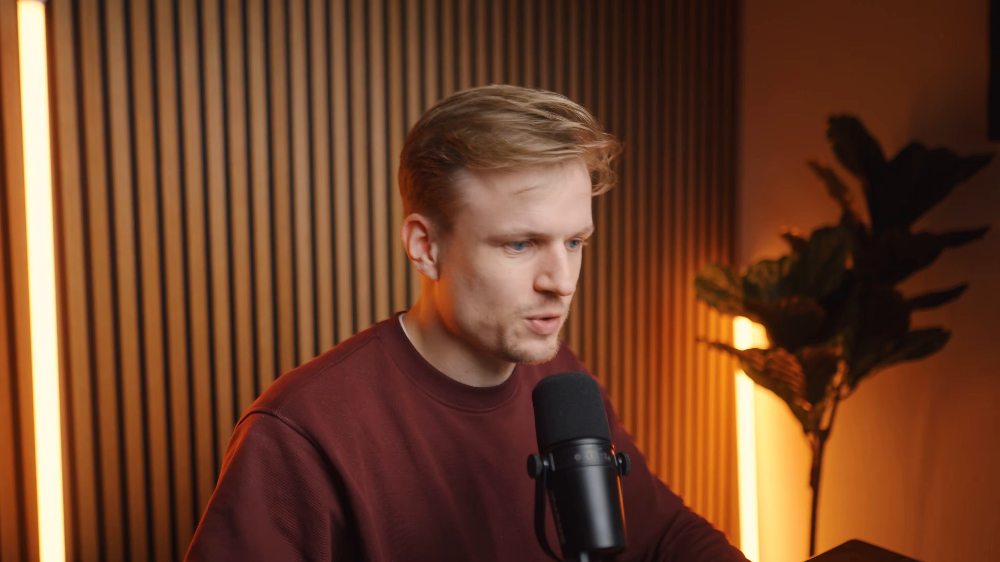
click(297, 405)
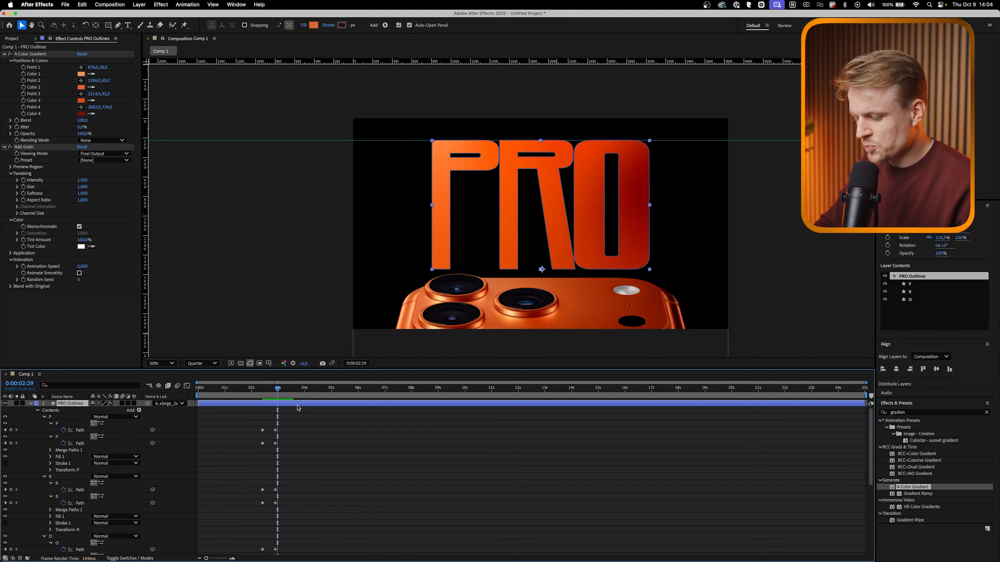
key(u)
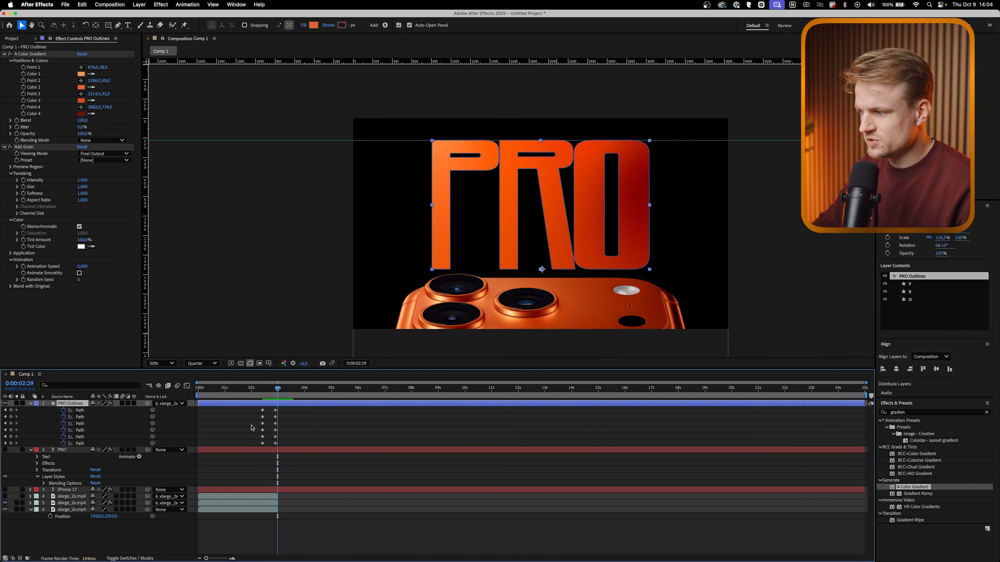
drag(287, 409, 249, 445)
right_click(277, 444)
mouse_move(331, 553)
click(381, 467)
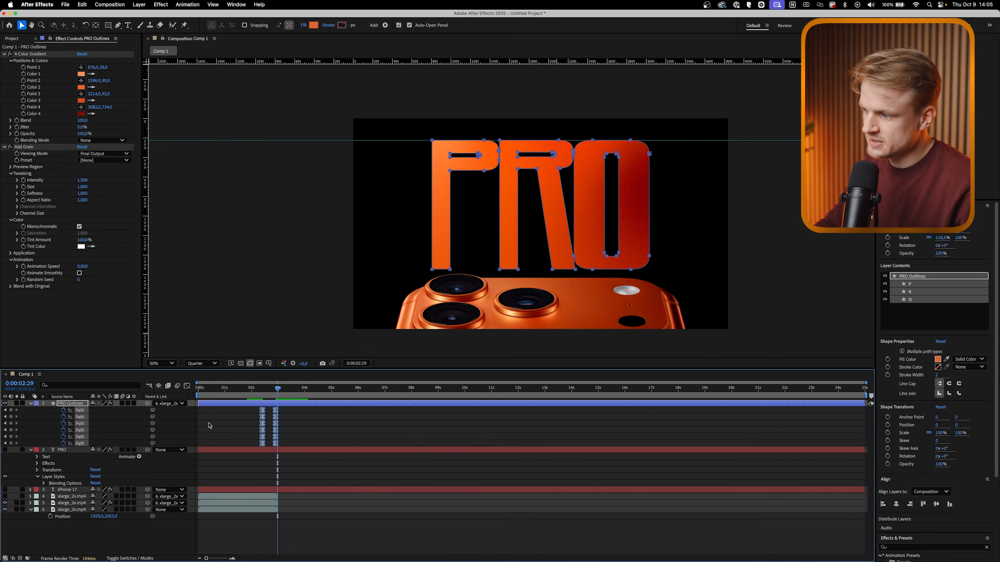
- Turn on motion blur for the PRO Outlines layer and the composition, and adjust the Path keyframes' easing in the graph editor
click(122, 403)
click(178, 386)
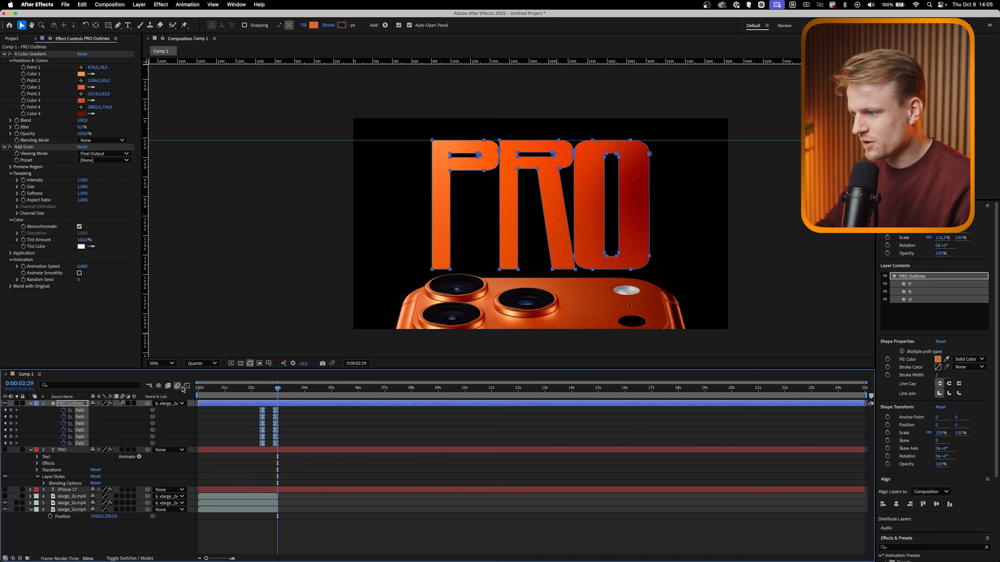
click(187, 387)
drag(235, 516, 272, 543)
key(shift+F3)
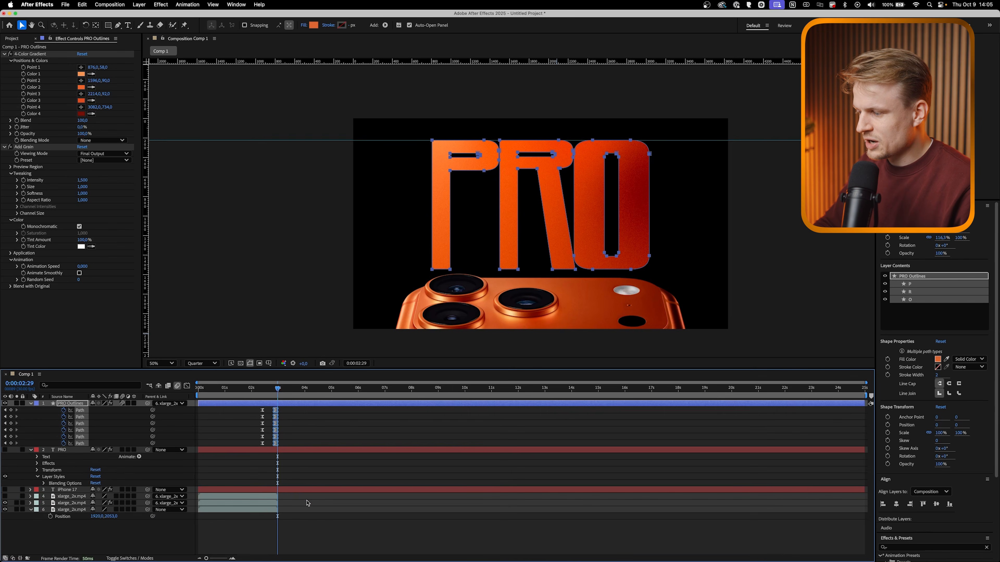
- Enable time remapping on the two visible xlarge_2x.mp4 layers and extend them to just past 7 seconds
click(66, 504)
shift+click(66, 511)
key(j)
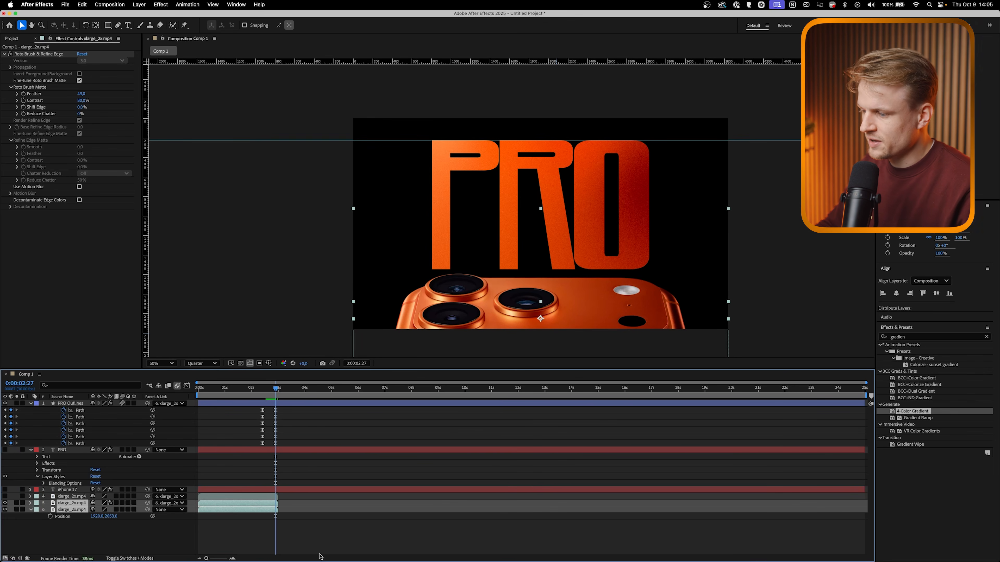
right_click(274, 513)
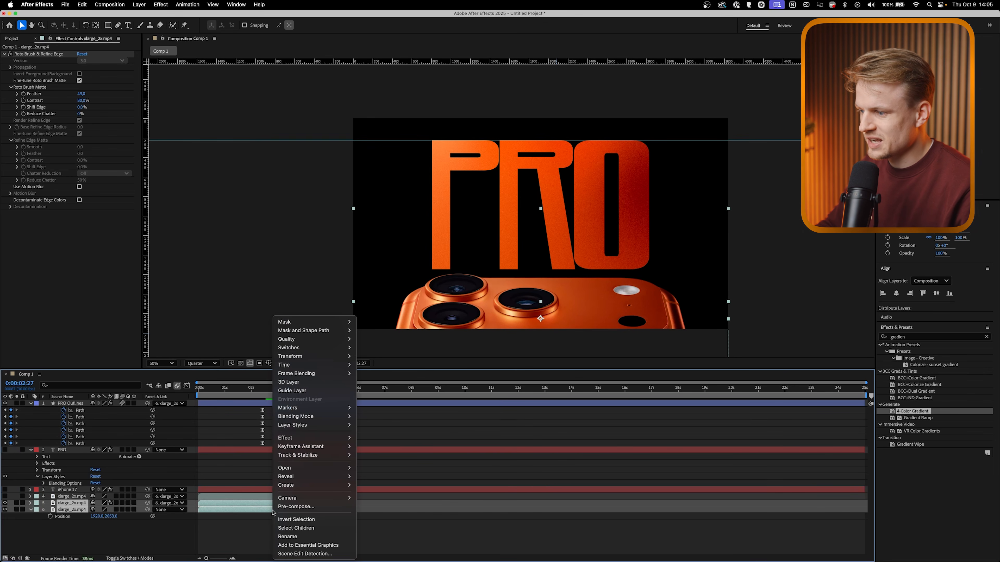
mouse_move(311, 365)
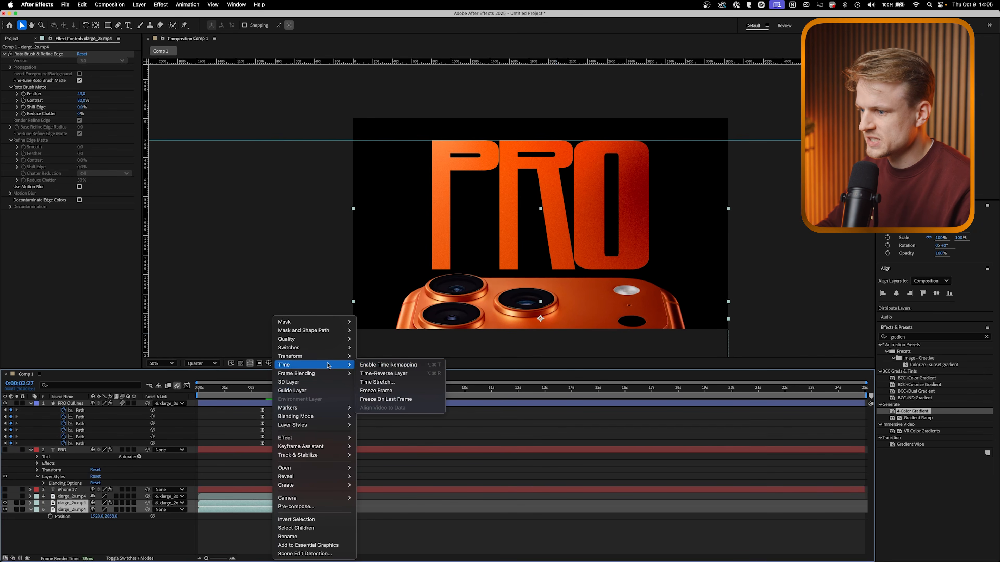
click(399, 367)
drag(281, 503, 472, 503)
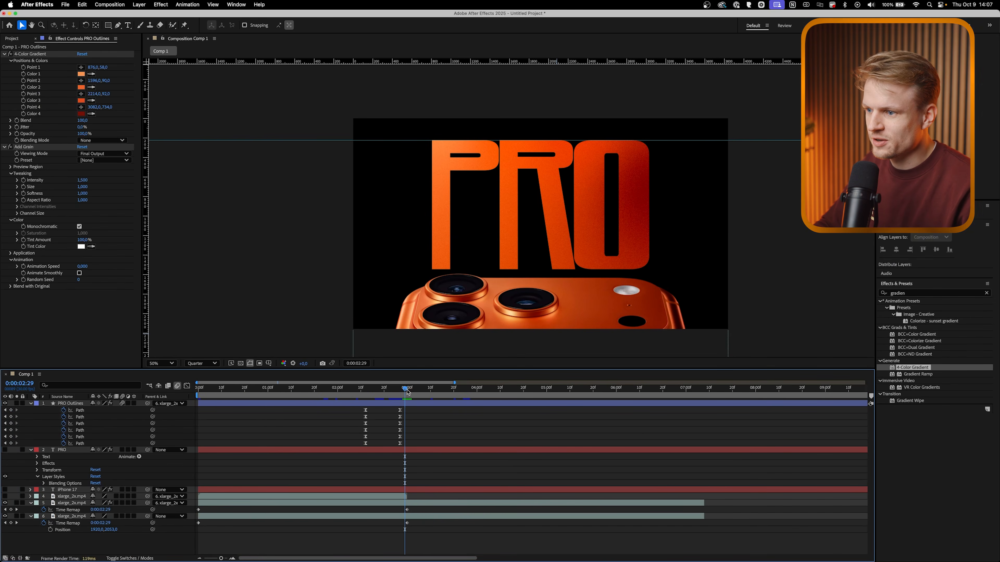
- At 0:00:03:00, draw a wide rectangular mask above the phone on the Roto Brush footage layer and set it to Subtract
click(407, 390)
drag(407, 389, 409, 389)
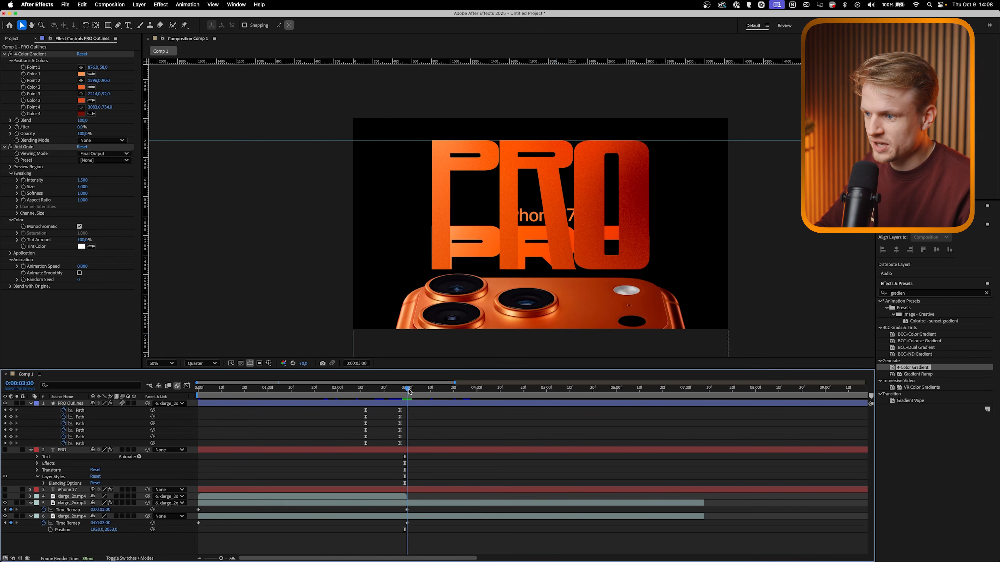
click(412, 503)
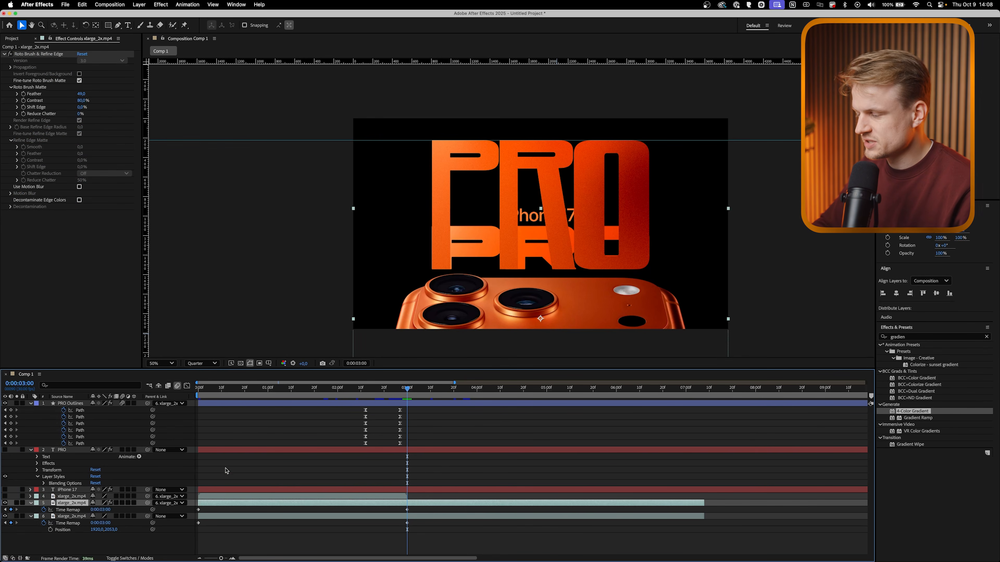
click(108, 26)
key(comma)
drag(320, 117, 657, 235)
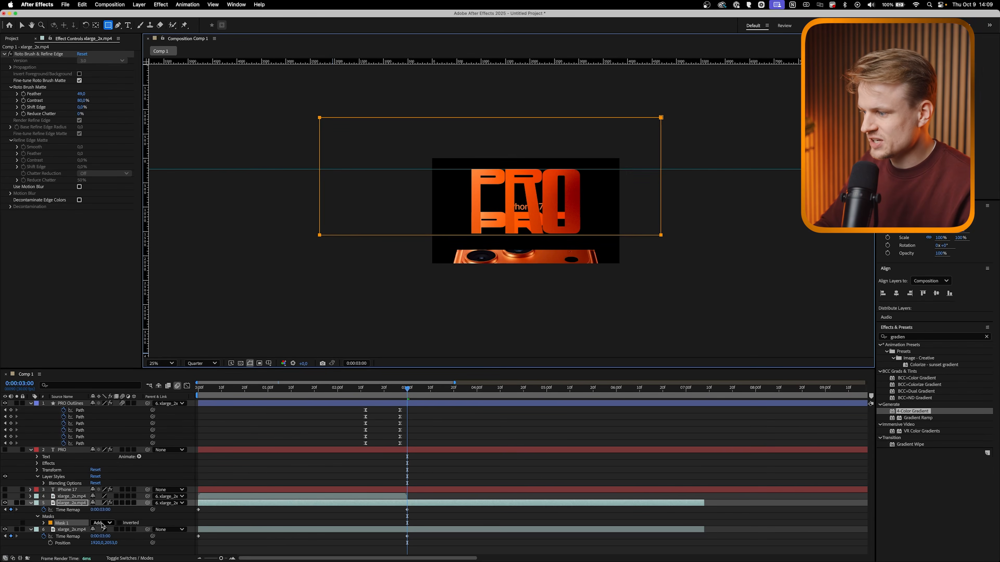
click(101, 523)
click(103, 530)
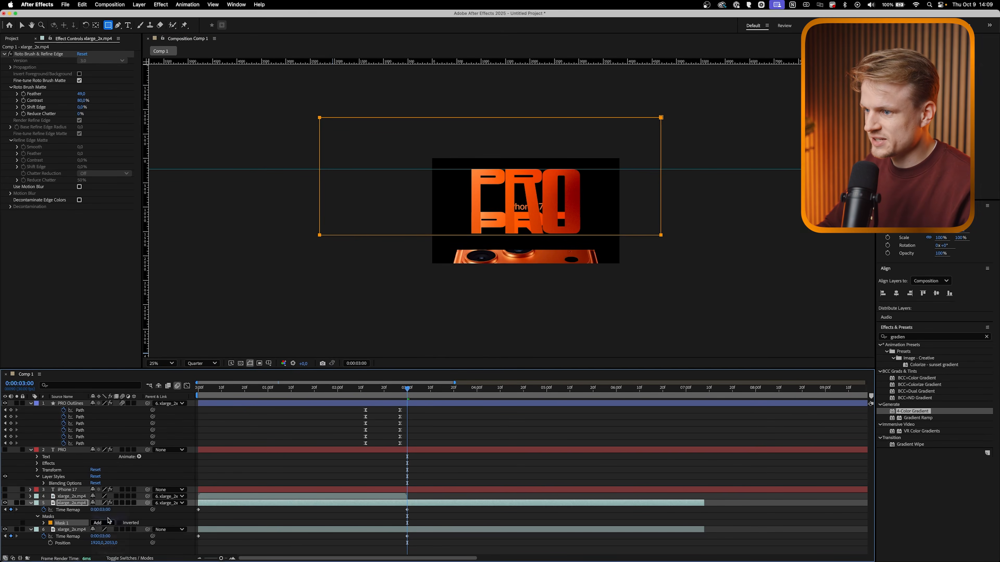
- Keyframe the new mask's path at 0:00:03:00, and at 0:00:02:29 move the whole mask outside the frame
click(44, 523)
click(57, 530)
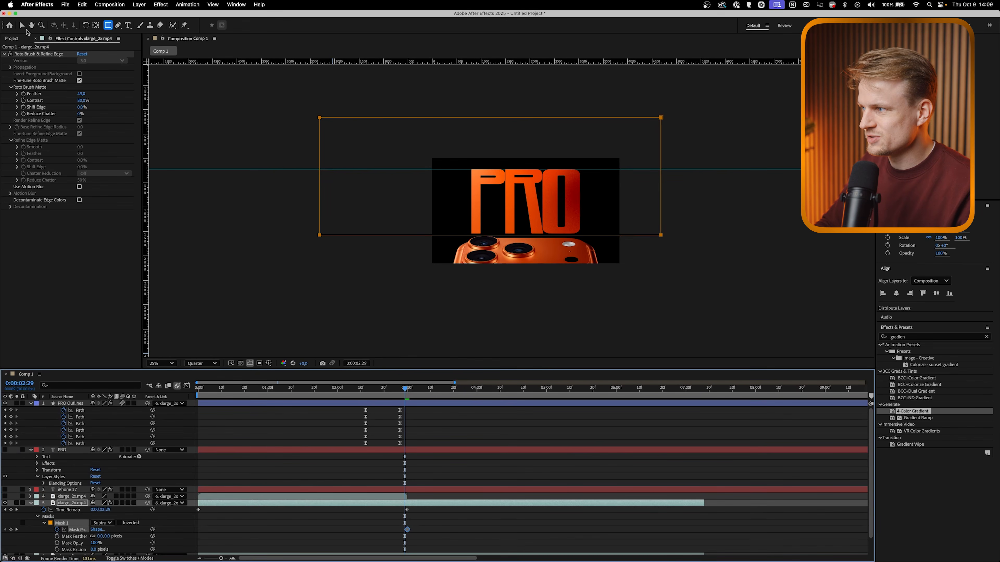
click(24, 27)
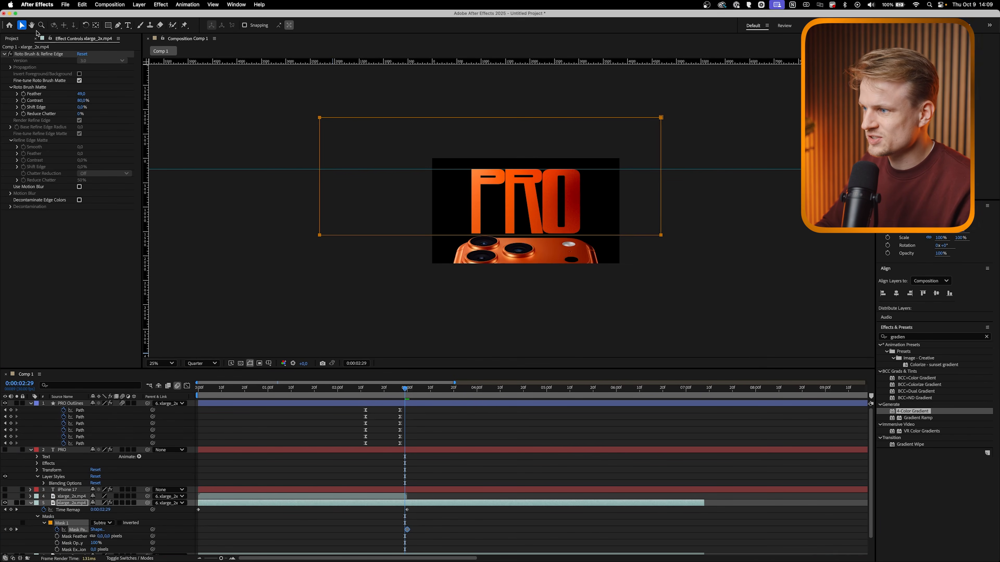
double_click(354, 118)
drag(407, 190, 606, 76)
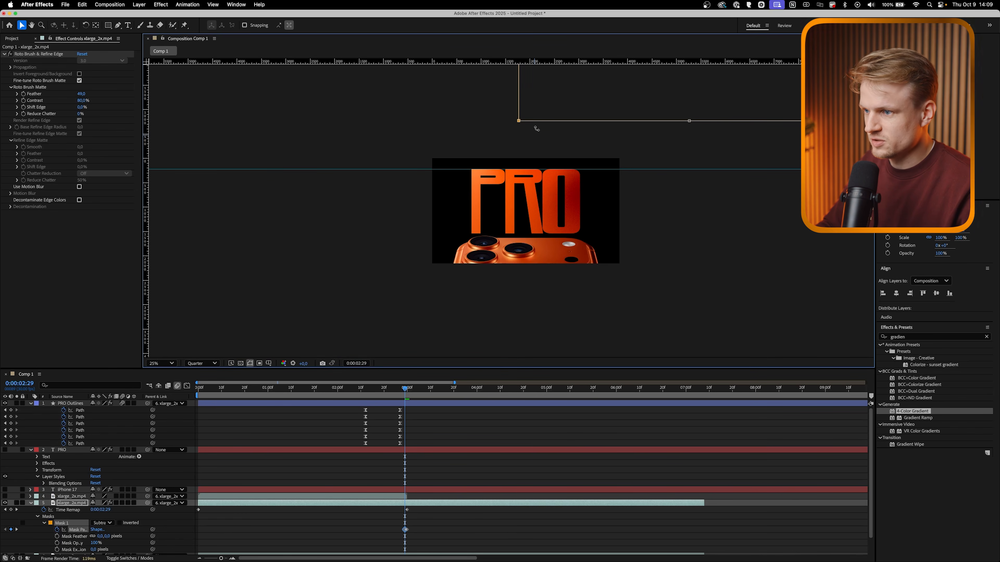
click(447, 464)
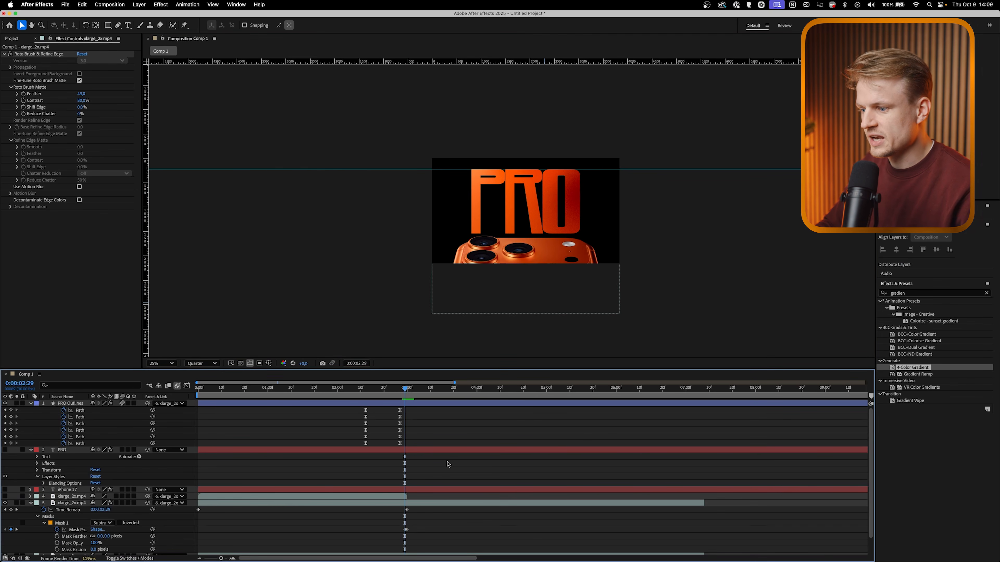
- Move the PRO Outlines layer directly beneath the Roto Brush footage layer
drag(427, 390, 368, 401)
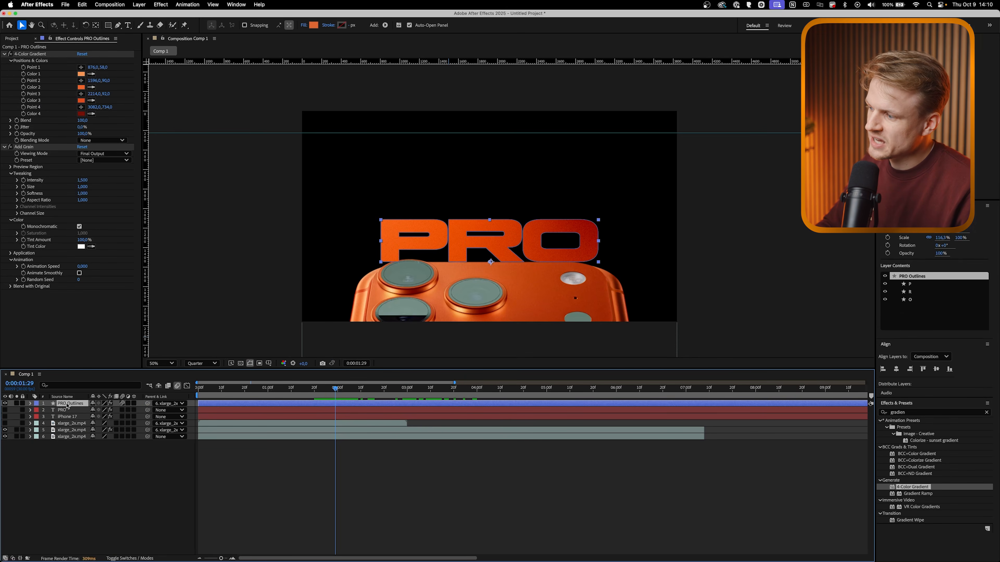
drag(68, 404, 73, 434)
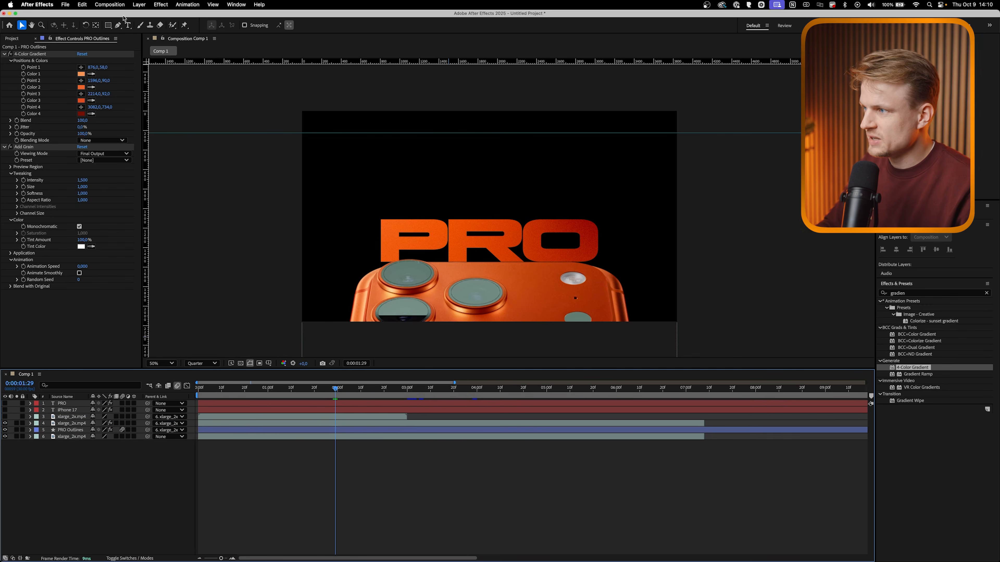
- Create a black solid layer of 3840 x 2160 px
click(135, 3)
mouse_move(236, 16)
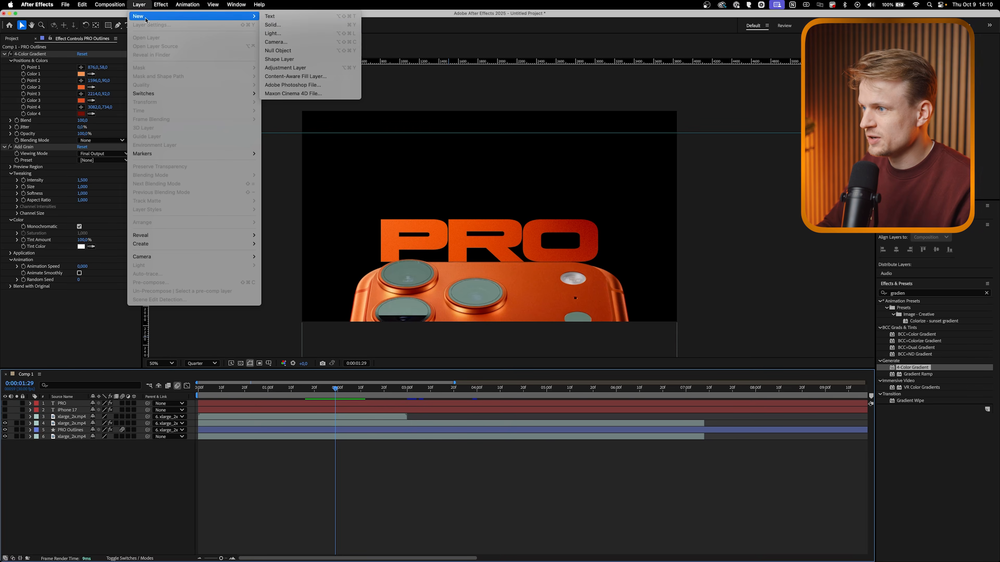
click(335, 26)
click(495, 350)
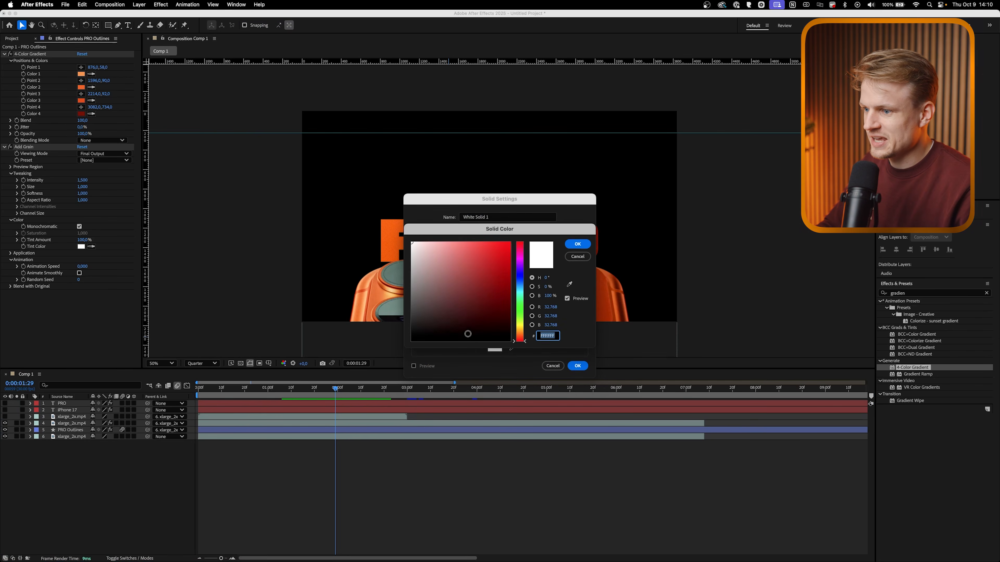
click(418, 336)
click(577, 244)
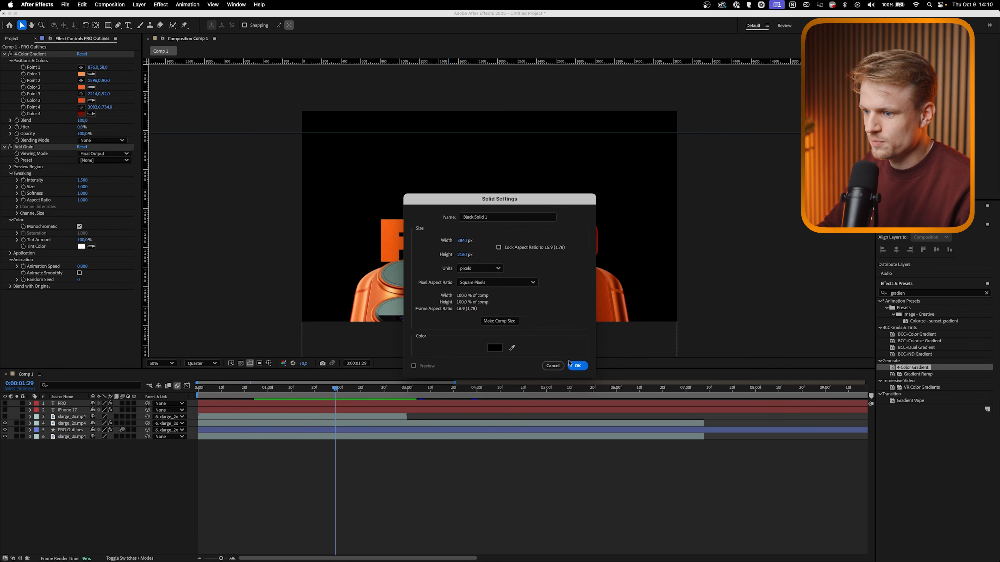
click(578, 366)
- Draw a wide rectangular mask over the lower part of the black solid and feather it by 100 pixels
click(108, 25)
key(comma)
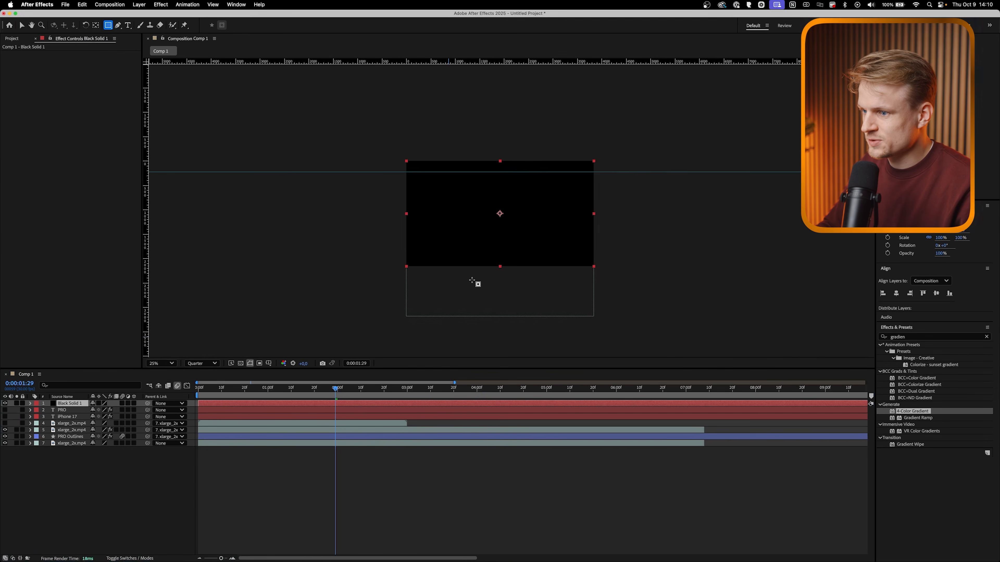
mouse_move(377, 305)
mouse_down()
mouse_move(642, 199)
mouse_move(635, 223)
mouse_move(628, 188)
mouse_move(630, 202)
mouse_up()
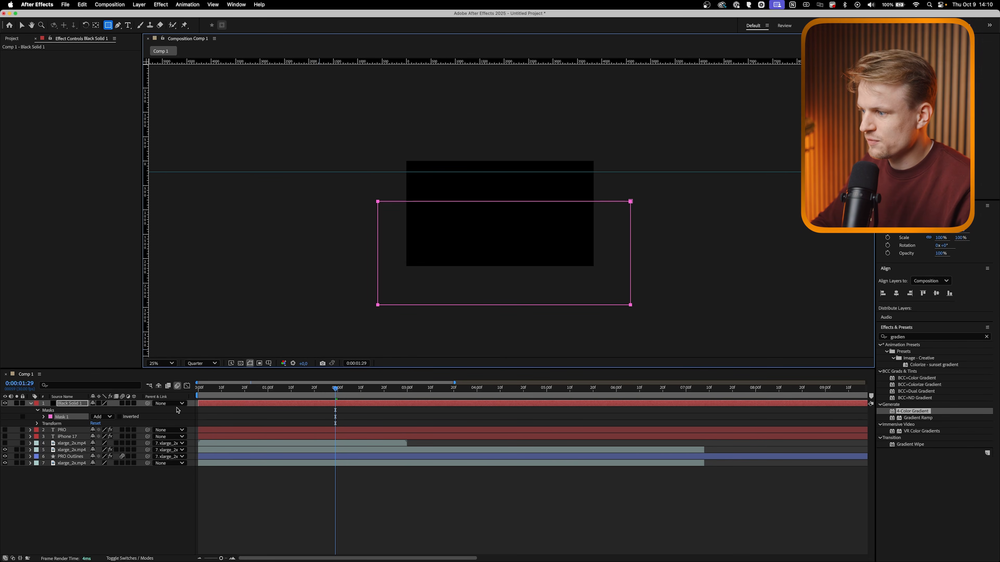
key(f)
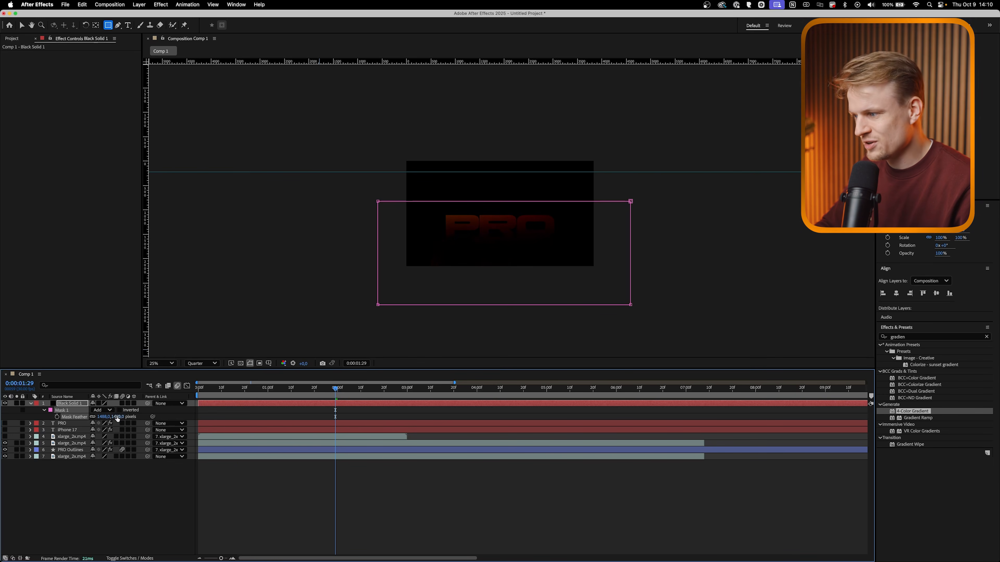
key(Return)
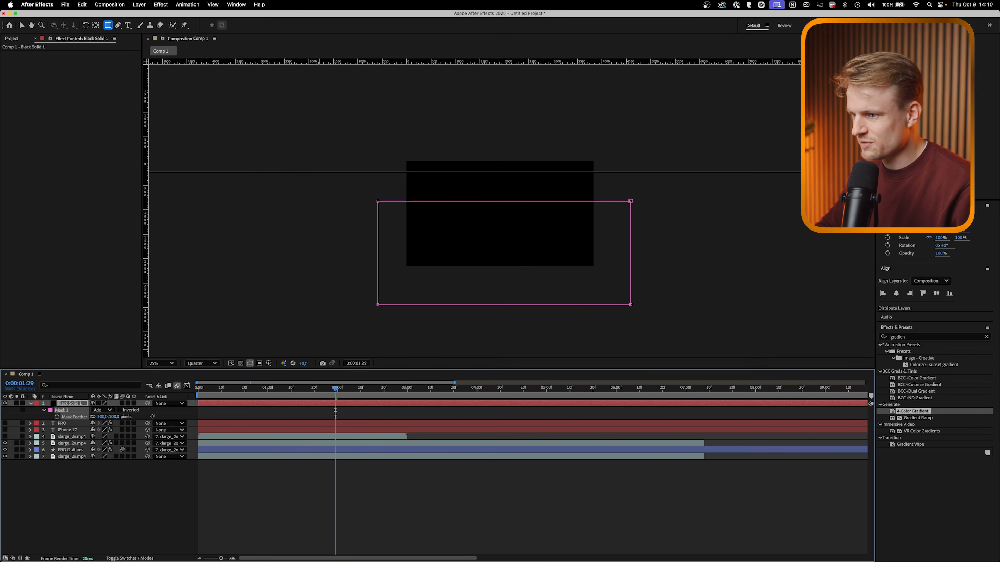
- Move the black solid between the Roto Brush footage layer and the PRO Outlines layer
click(71, 404)
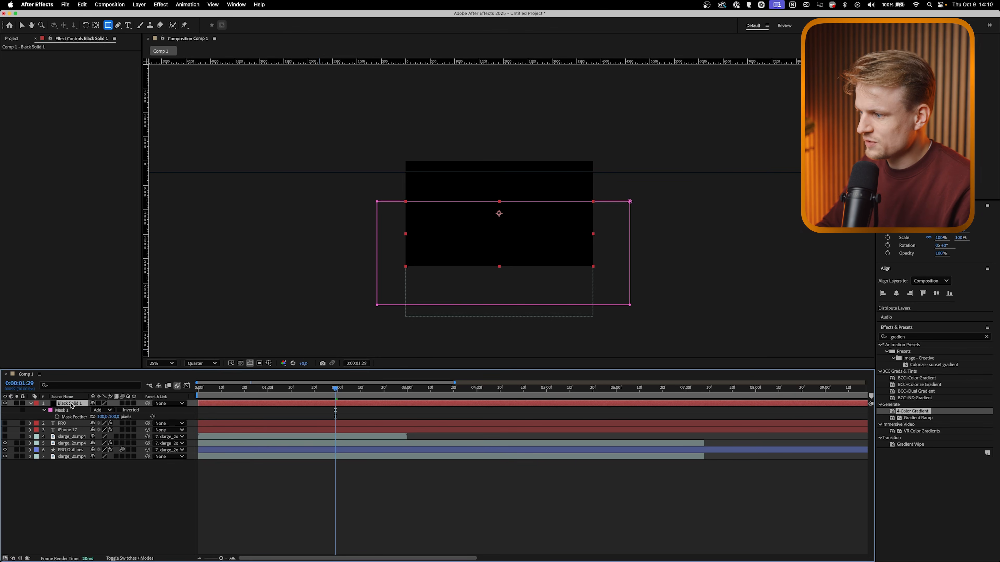
drag(72, 414, 74, 449)
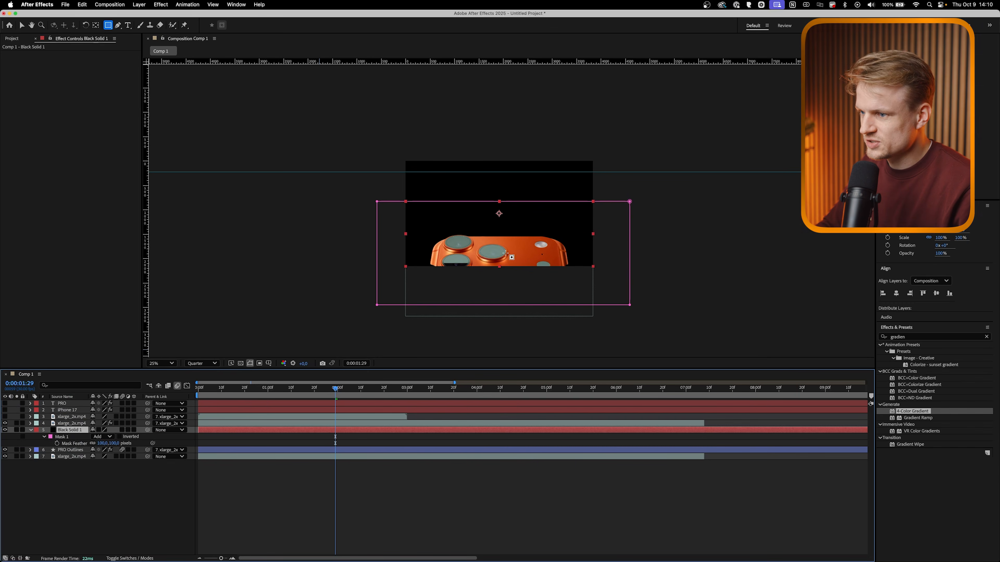
- Set the black solid's vertical position to 743 and keyframe its Position at 0:00:01:29
click(22, 27)
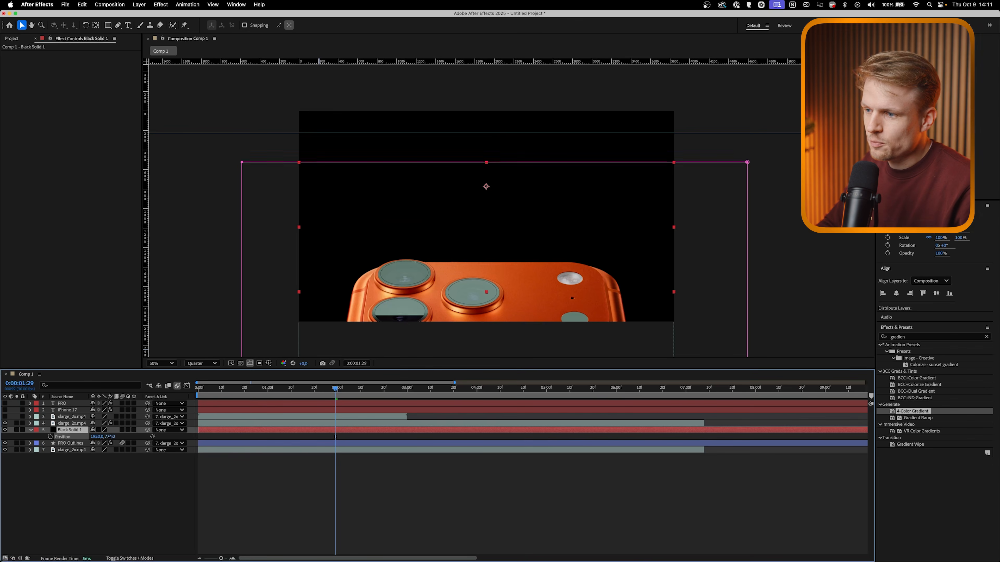
drag(2, 433, 77, 429)
click(50, 437)
- At 0:00:02:12, lower the black solid until it uncovers "PRO", ease both Position keyframes and preview the reveal
click(366, 394)
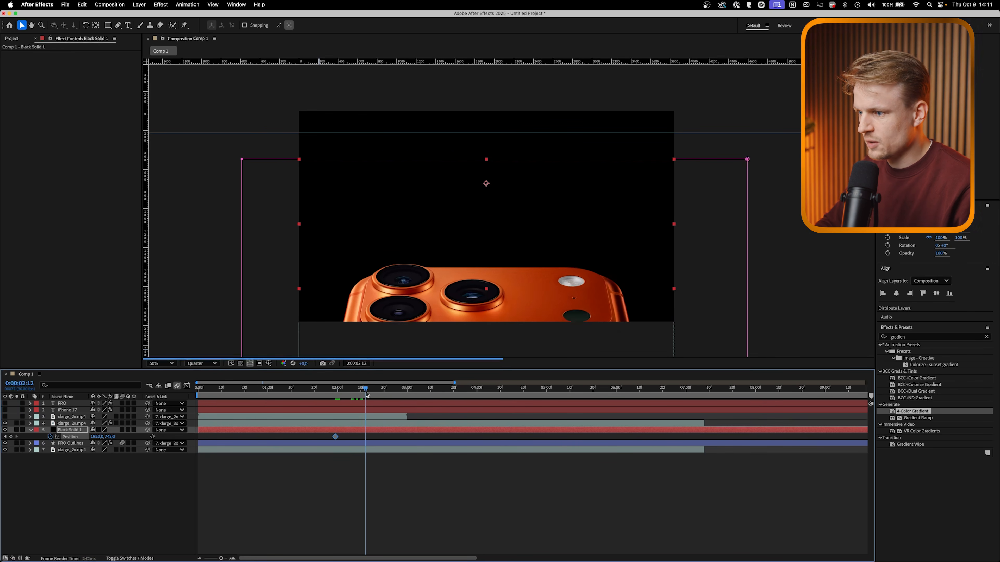
drag(115, 437, 79, 452)
drag(326, 435, 388, 441)
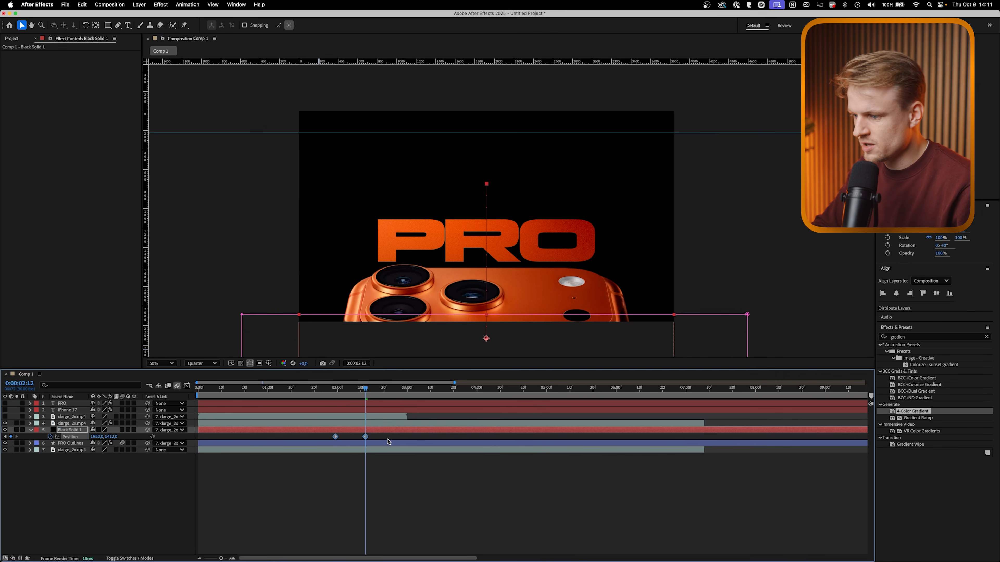
drag(336, 384, 321, 386)
key(space)
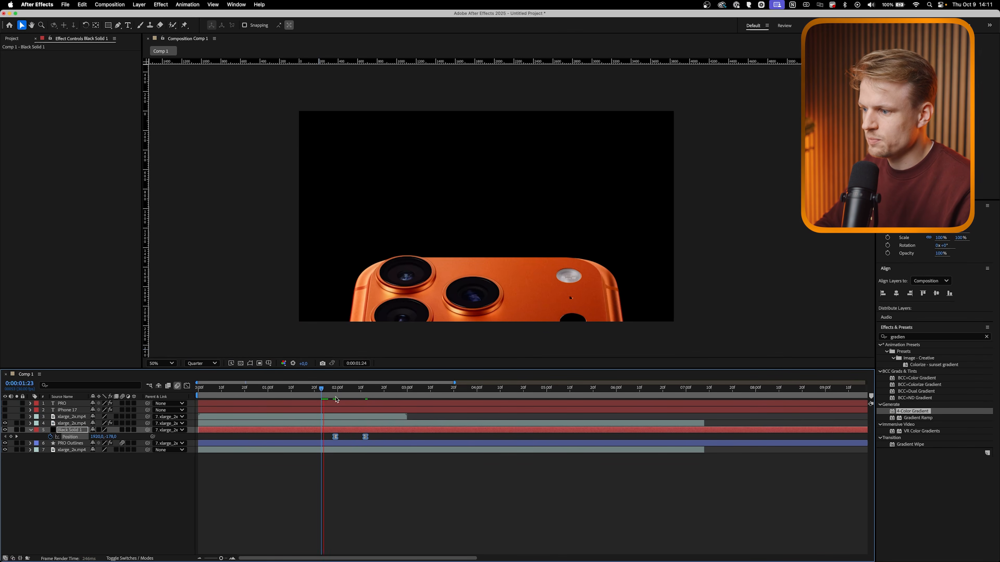
click(574, 304)
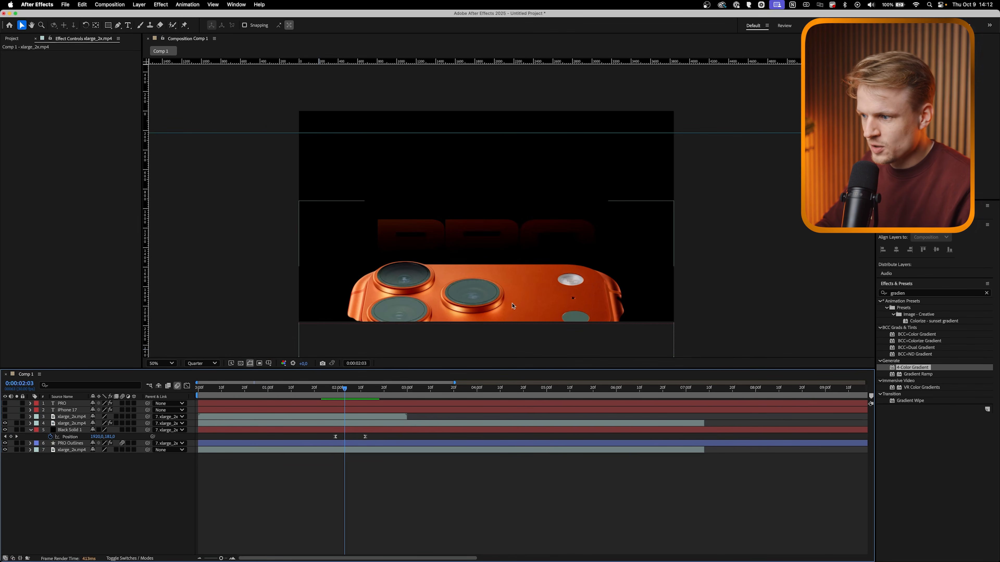
- Move the bottom footage layer up the layer stack to sit directly above the black solid and below the Roto Brush footage
key(period)
drag(535, 272, 459, 188)
key(comma)
key(comma)
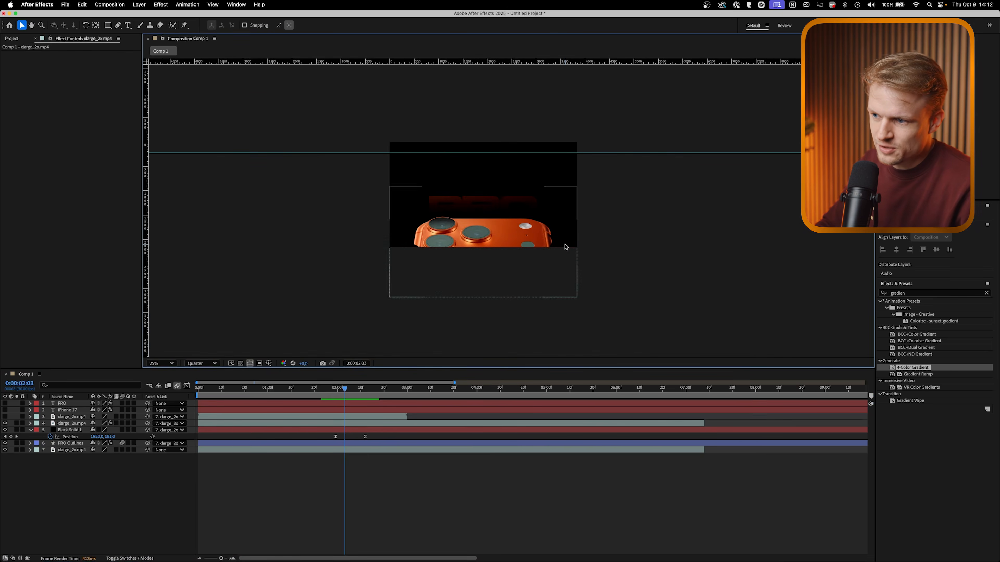
key(period)
click(63, 450)
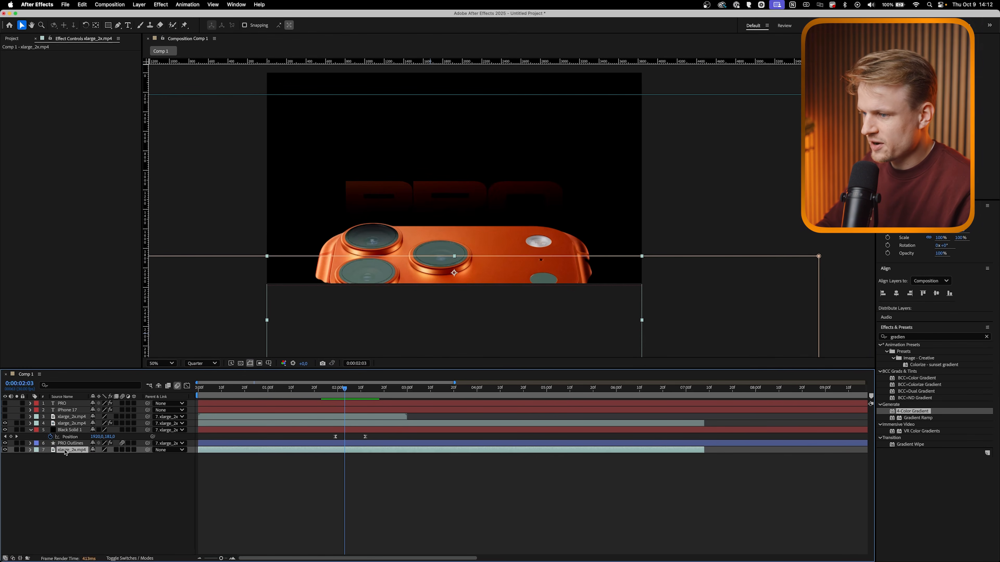
drag(72, 453, 206, 433)
click(347, 468)
mouse_move(338, 393)
mouse_down()
mouse_move(319, 393)
mouse_move(373, 401)
mouse_move(345, 400)
mouse_up()
- Show the "iPhone 17" text, move it to just above "PRO", and keyframe its Opacity to fade in from 0% at 0:00:01:23 and fade out again
click(11, 410)
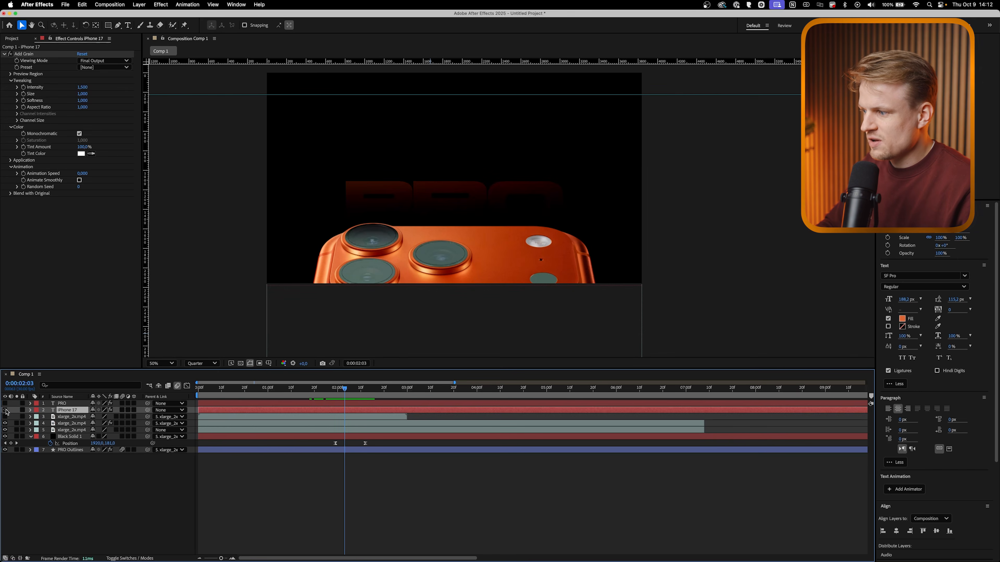
drag(464, 91, 465, 166)
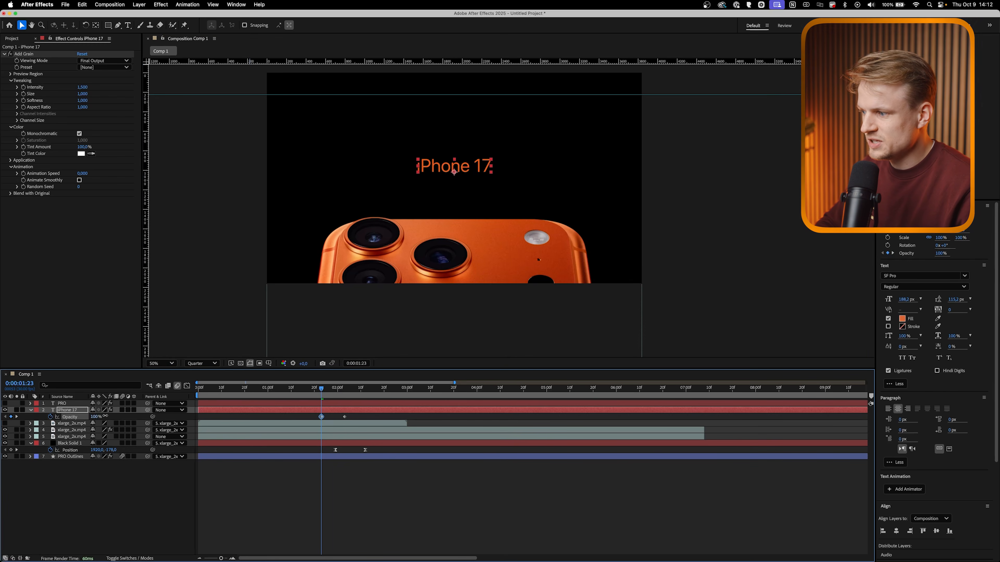
drag(98, 418, 46, 419)
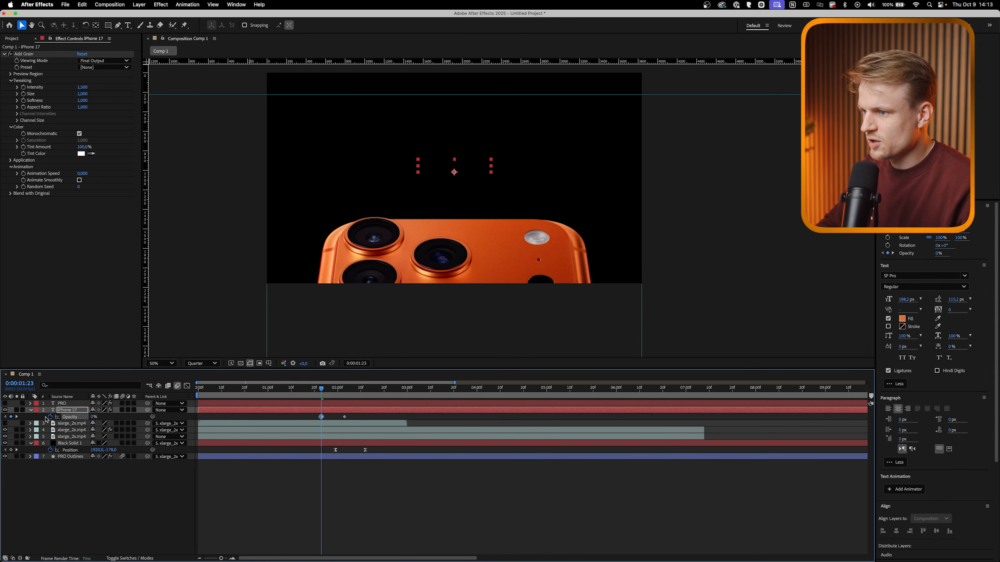
drag(330, 396, 387, 394)
key(super+v)
drag(387, 393, 373, 394)
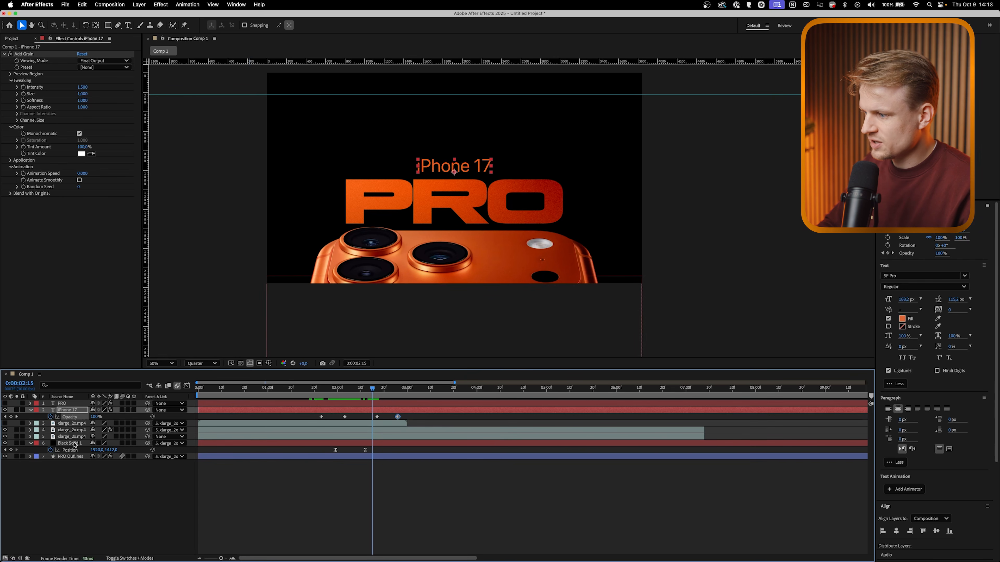
- Reveal the PRO Outlines Path keyframes and move the ending set to about 0:00:03:10 to lengthen the stretch
click(72, 457)
key(u)
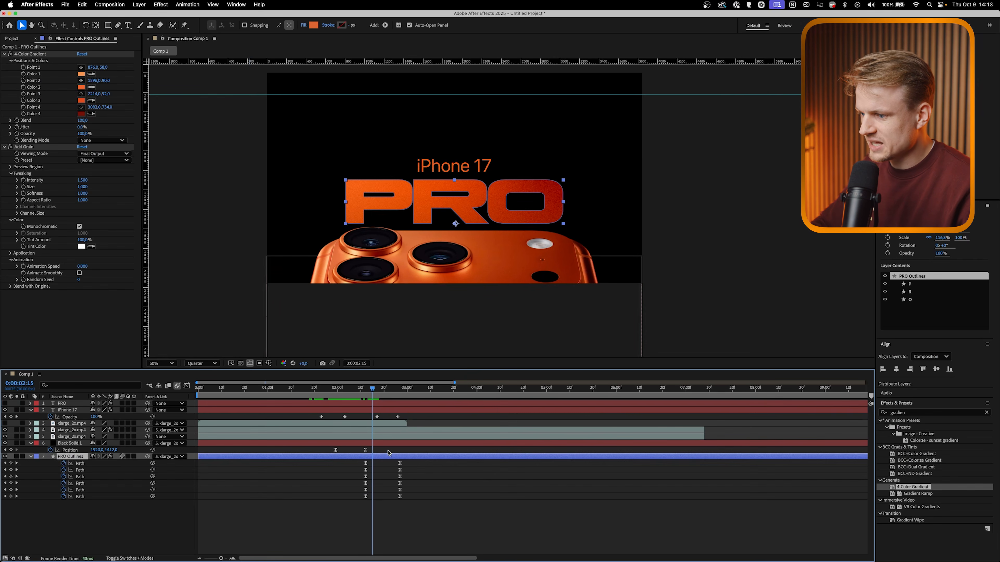
drag(441, 517, 429, 472)
- At the start of the composition, parent the iPhone 17 text layer to the footage layer directly above the black solid
drag(376, 384, 177, 396)
click(154, 410)
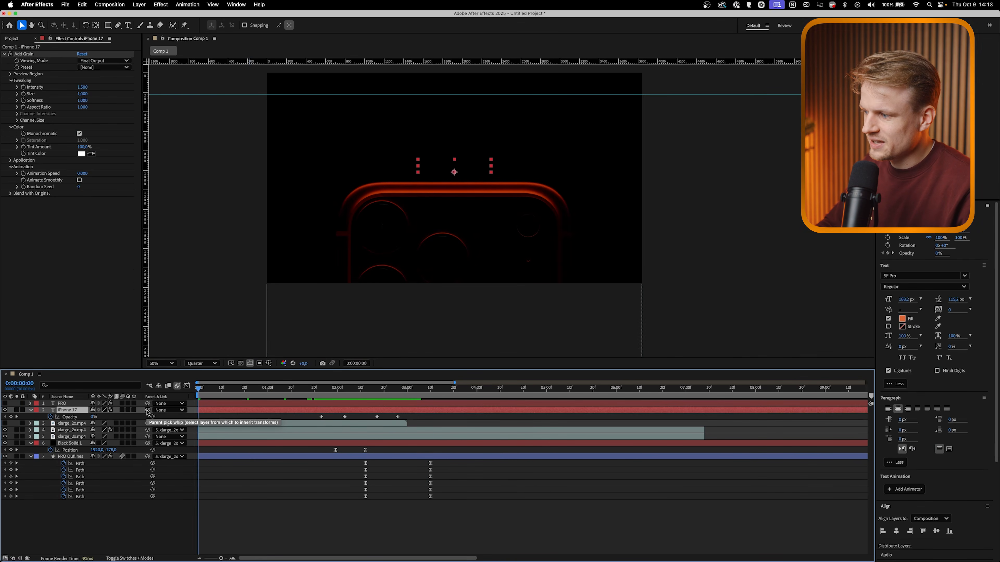
drag(147, 412, 65, 438)
- Keyframe the parent footage layer's Position, raising it to about 1300 vertically at the first frame and keeping its current position at 0:00:01:16
click(80, 438)
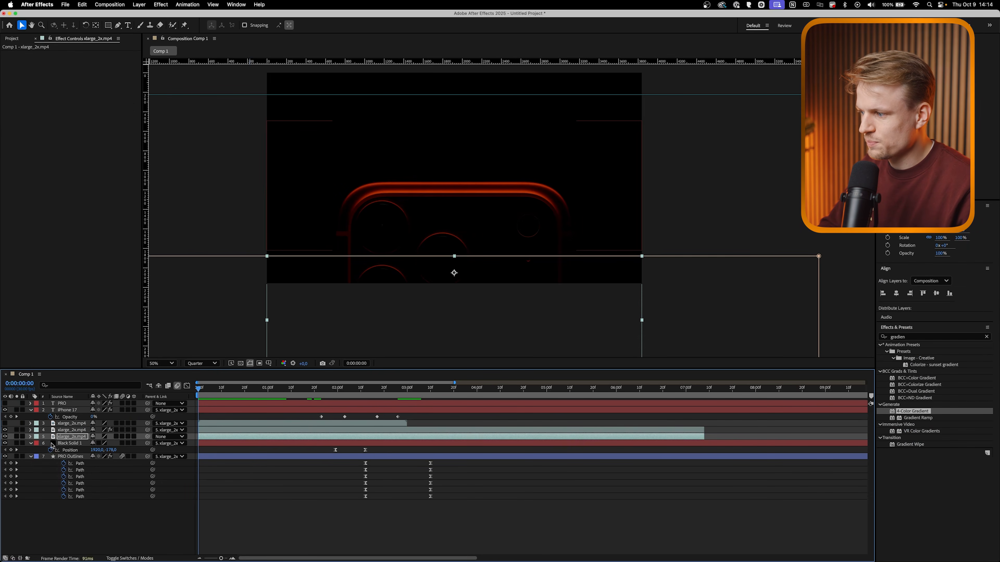
key(alt+shift+p)
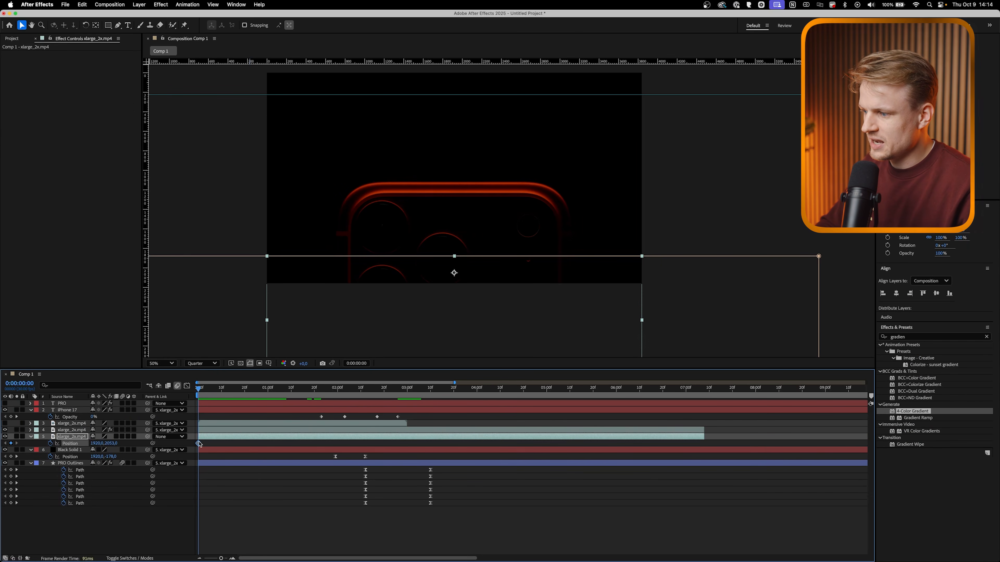
drag(250, 443, 305, 443)
drag(107, 443, 80, 443)
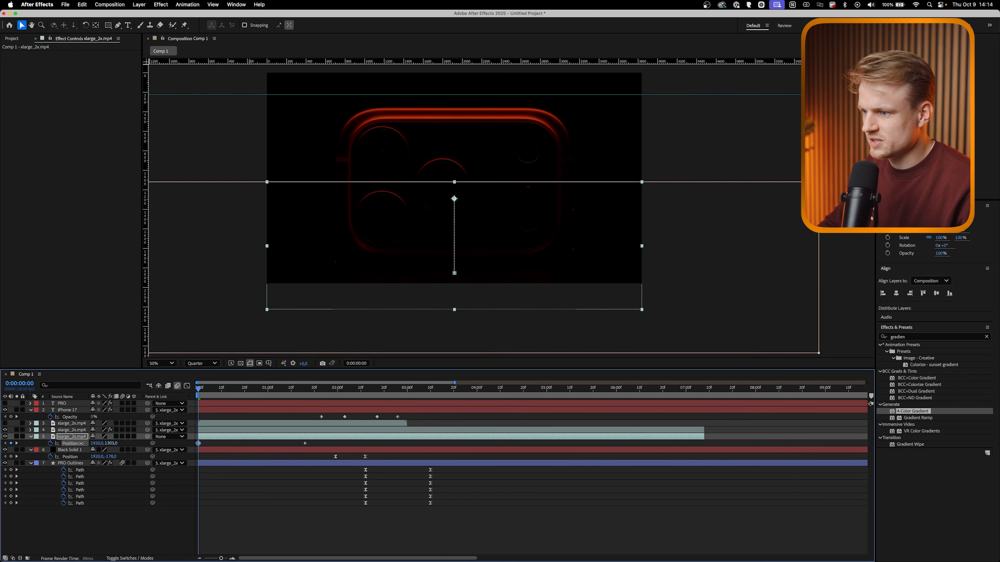
- Ease the parent footage layer's Position keyframes and space them from about 0:00:01:03 to 0:00:03:00
drag(271, 397, 330, 398)
drag(305, 443, 405, 445)
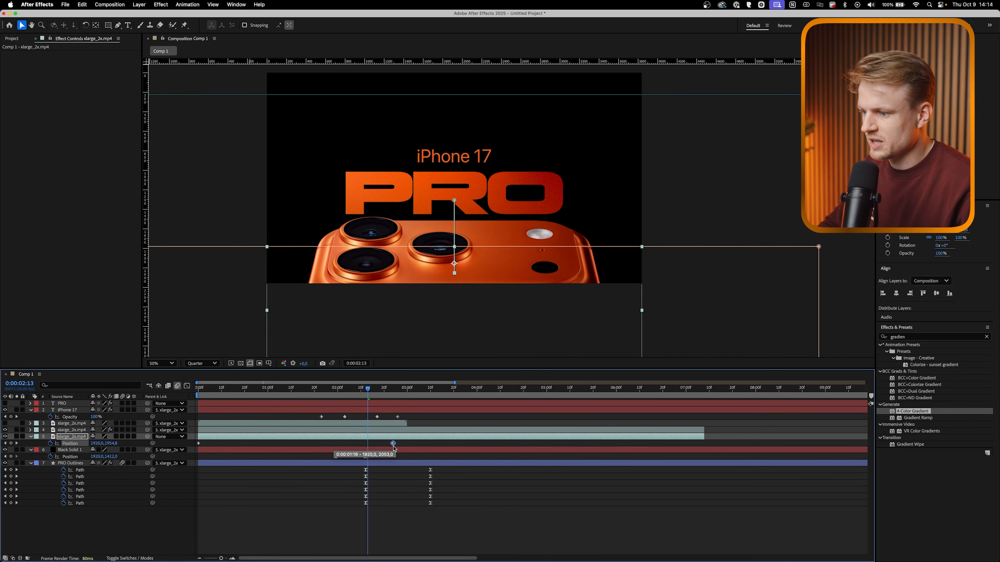
mouse_move(368, 397)
mouse_down()
mouse_move(393, 399)
mouse_move(358, 398)
mouse_up()
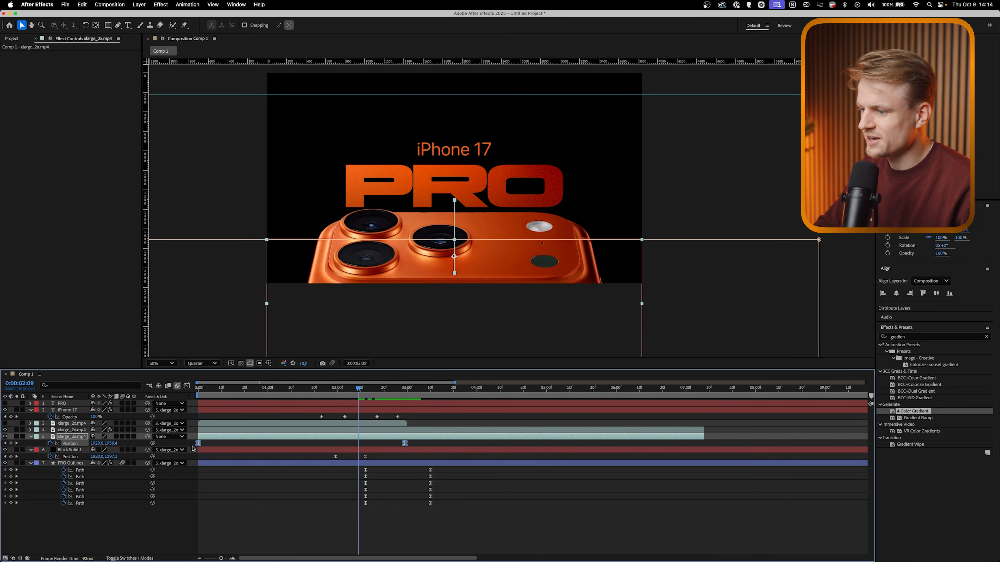
click(216, 444)
drag(198, 443, 265, 443)
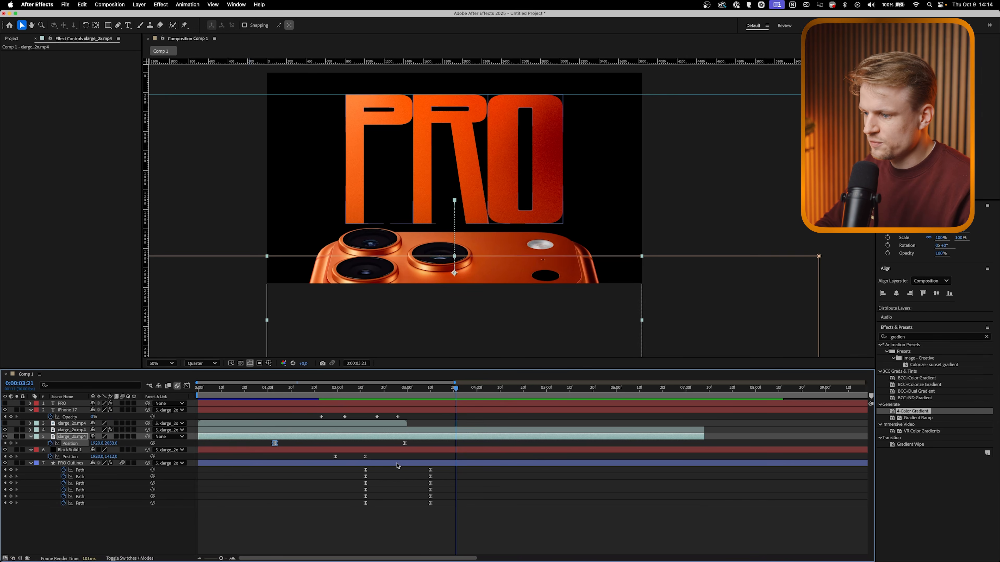
- Move the ending PRO Outlines Path keyframes to about 0:00:03:22, soften both sides of their speed curve and preview the stretch
drag(396, 467, 365, 507)
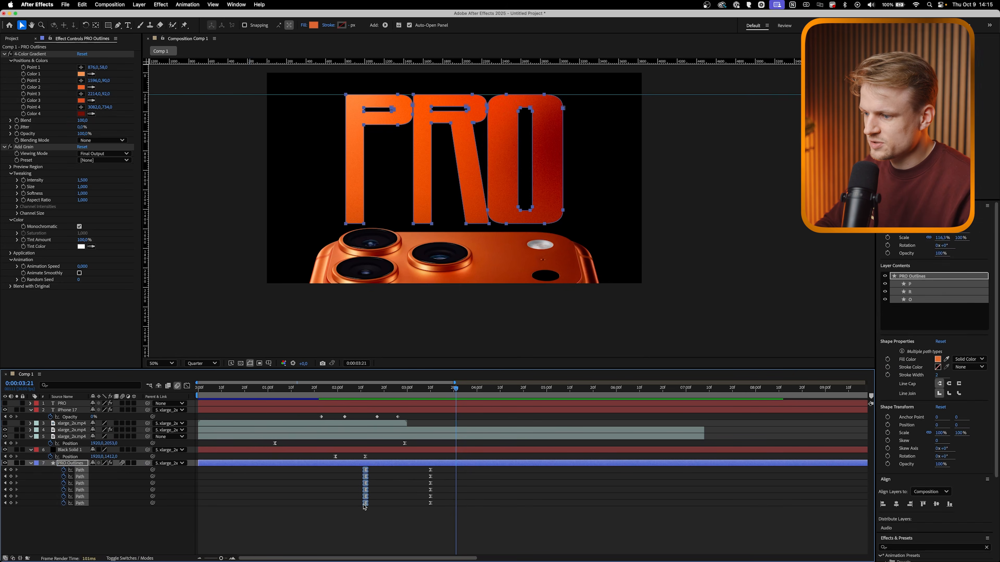
drag(425, 508, 458, 473)
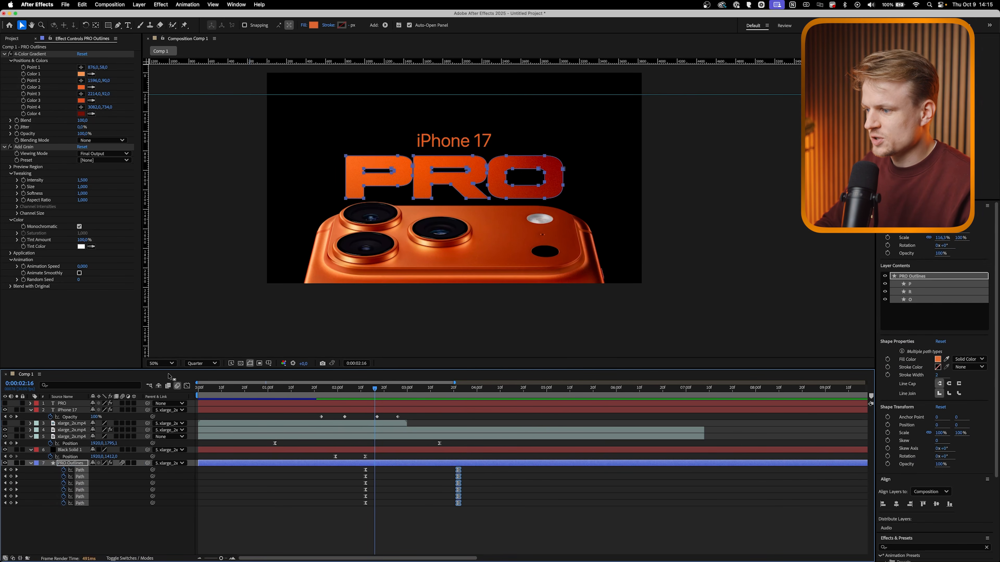
click(186, 387)
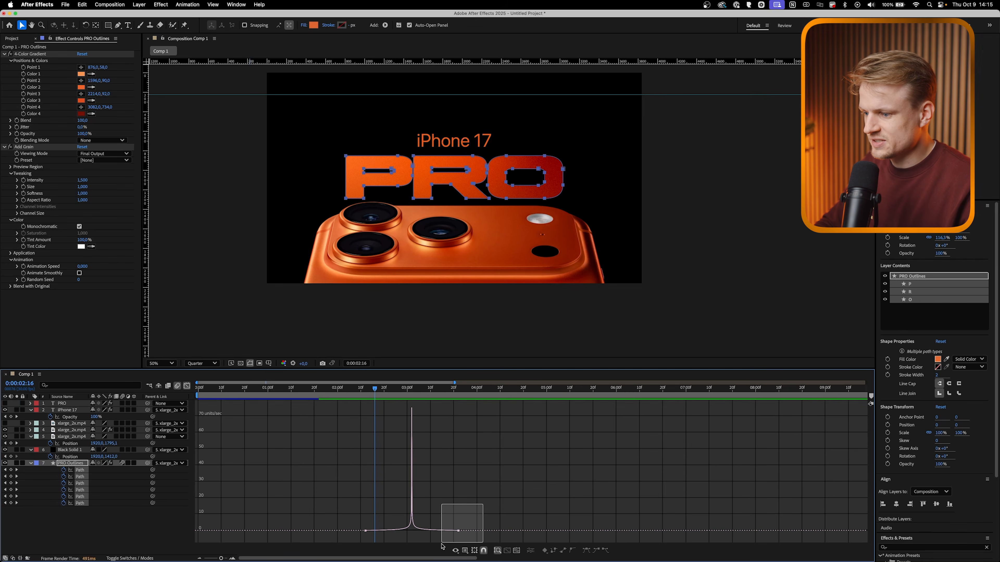
drag(411, 536, 419, 535)
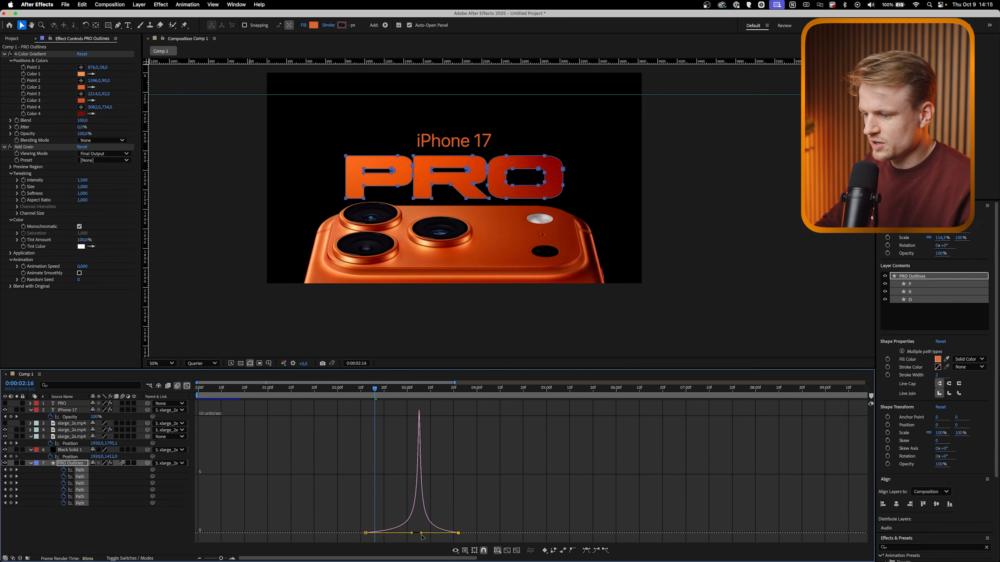
click(406, 534)
drag(411, 534, 401, 534)
key(space)
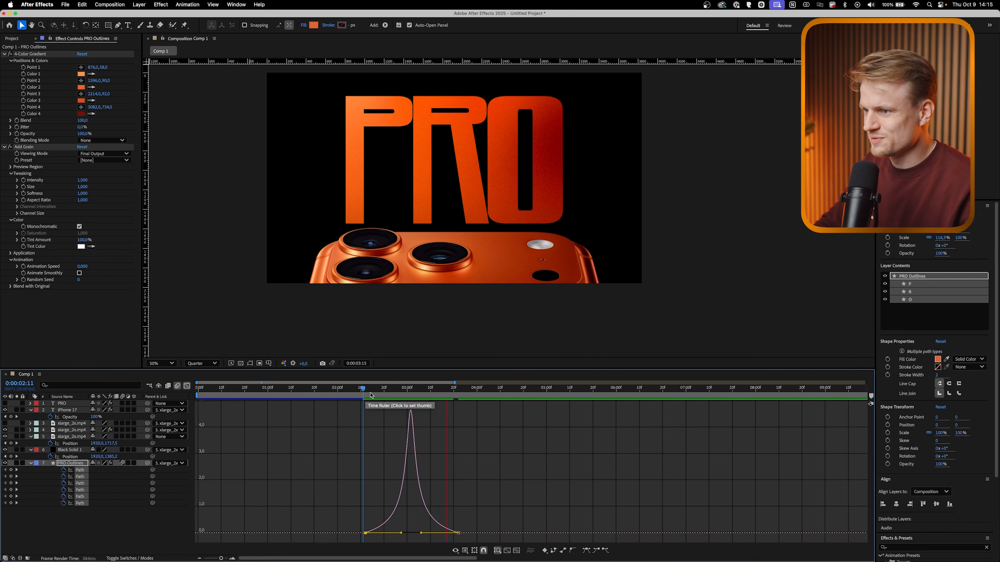